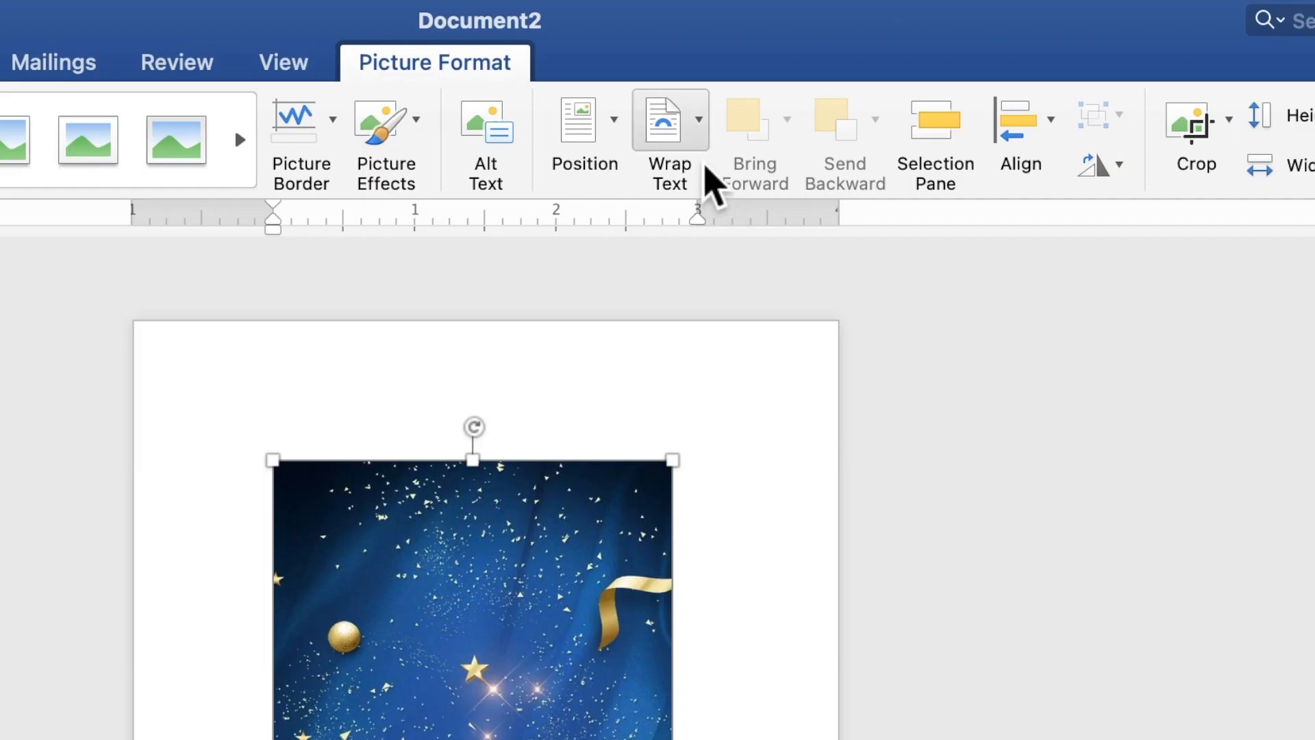
Step: Set the starry picture Behind Text and stretch it to 8.88" by 5" as a full-page background
{"action": "left_click", "coordinate": [774, 46]}
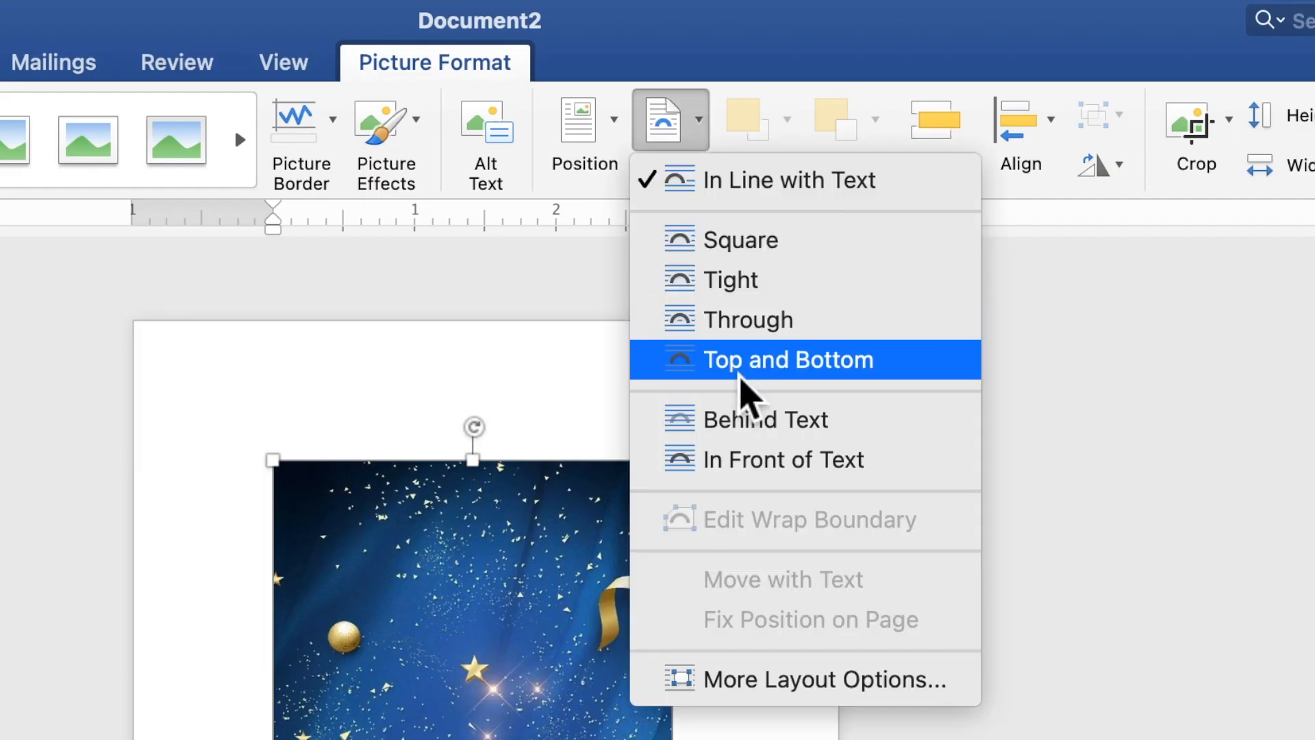
{"action": "left_click", "coordinate": [751, 425]}
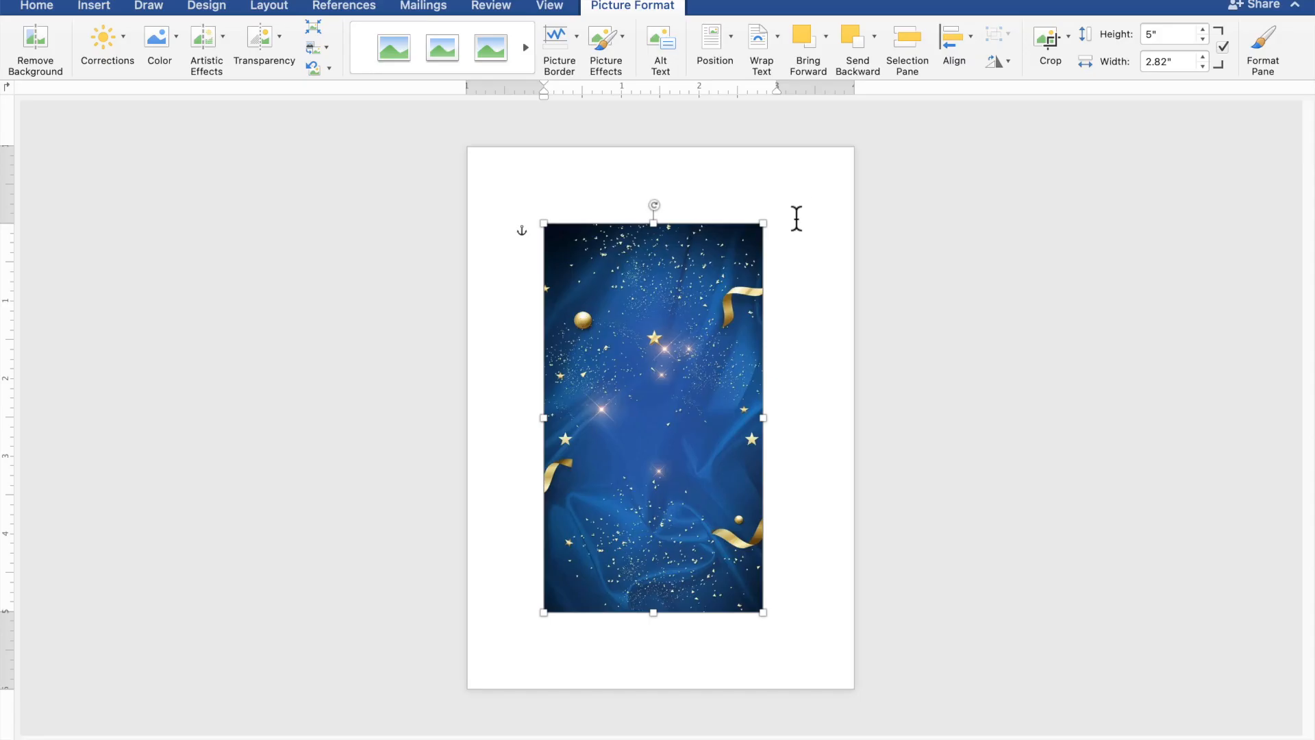
{"action": "left_click_drag", "start_coordinate": [566, 598], "coordinate": [557, 587]}
{"action": "left_click_drag", "start_coordinate": [700, 293], "coordinate": [628, 224]}
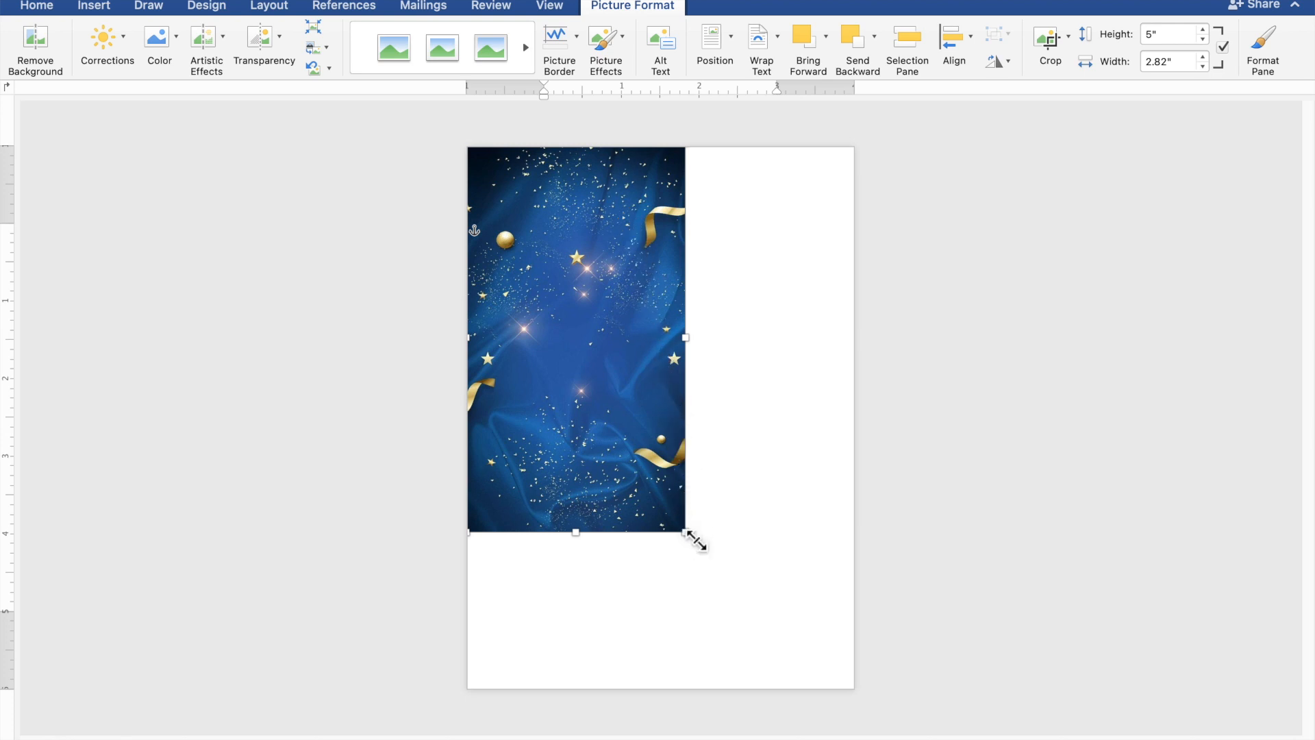
{"action": "left_click_drag", "start_coordinate": [707, 549], "coordinate": [858, 706]}
{"action": "left_click_drag", "start_coordinate": [784, 584], "coordinate": [788, 528]}
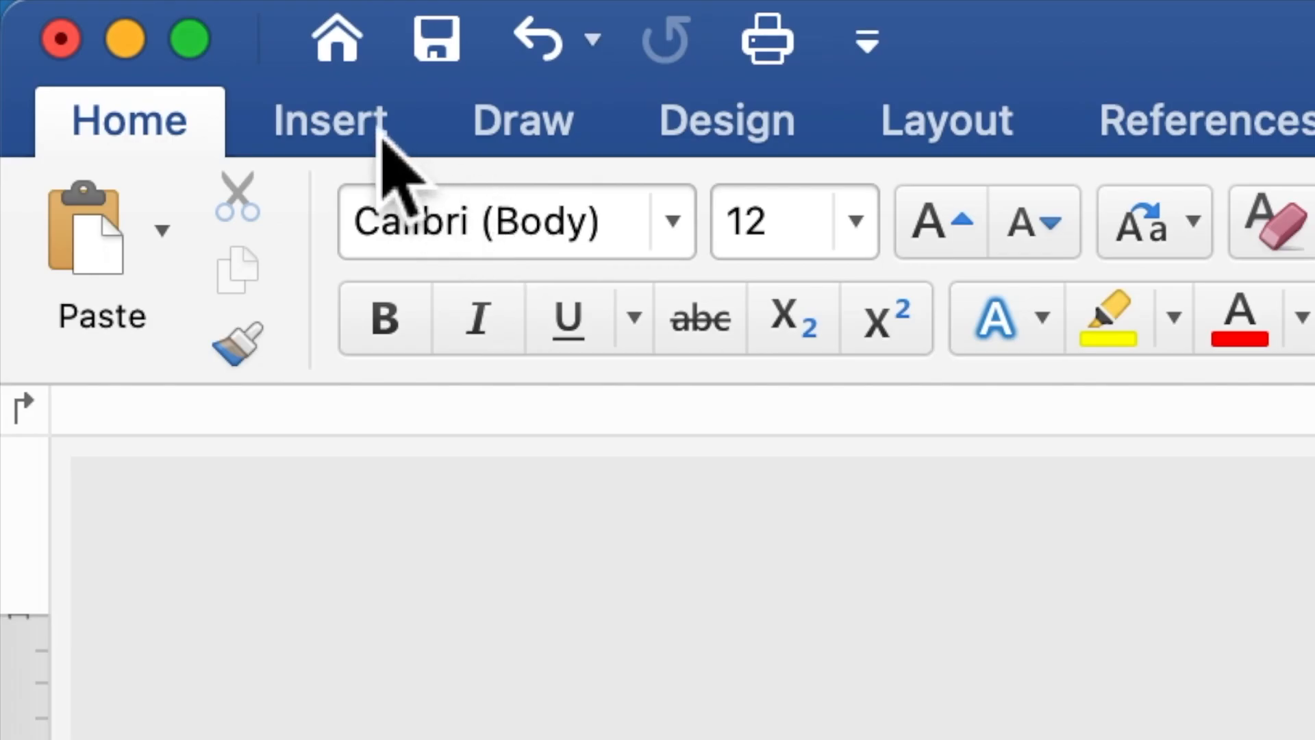
Step: Draw a 5.41" by 3.71" hexagon over the centre of the starry background
{"action": "left_click", "coordinate": [382, 132]}
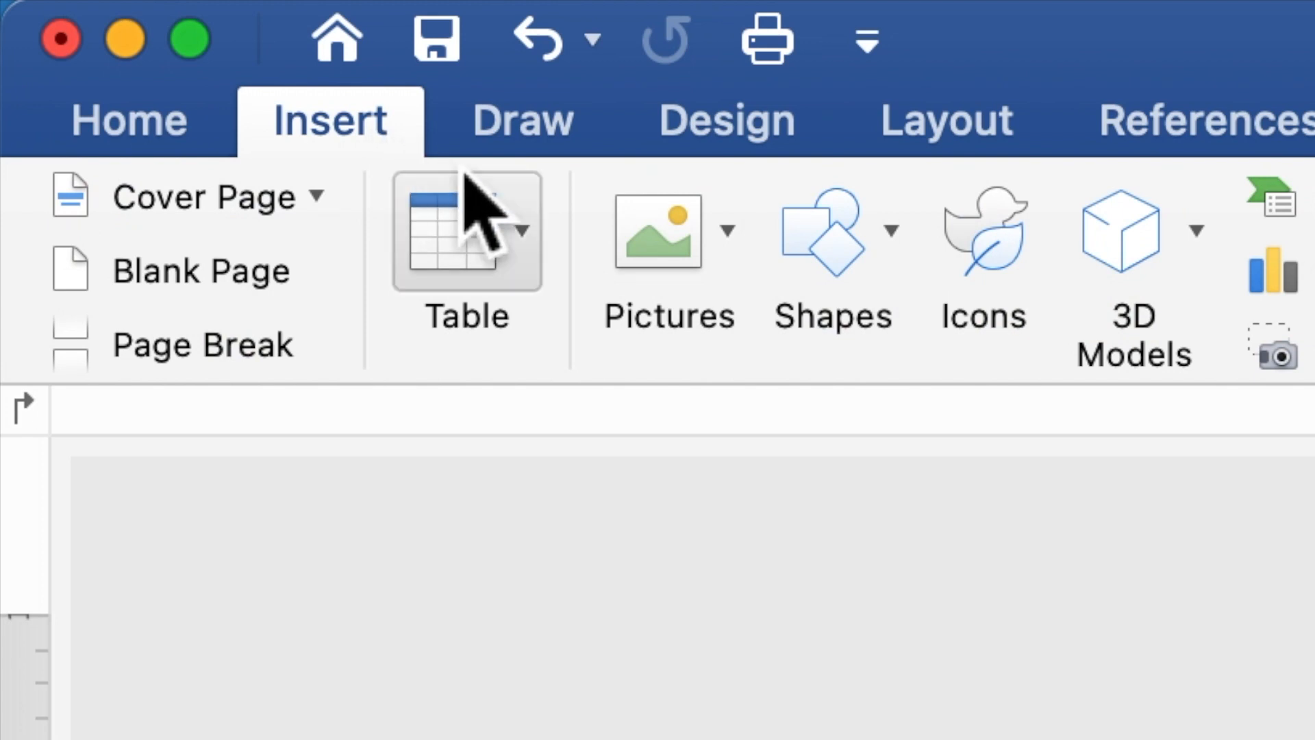
{"action": "left_click", "coordinate": [832, 260]}
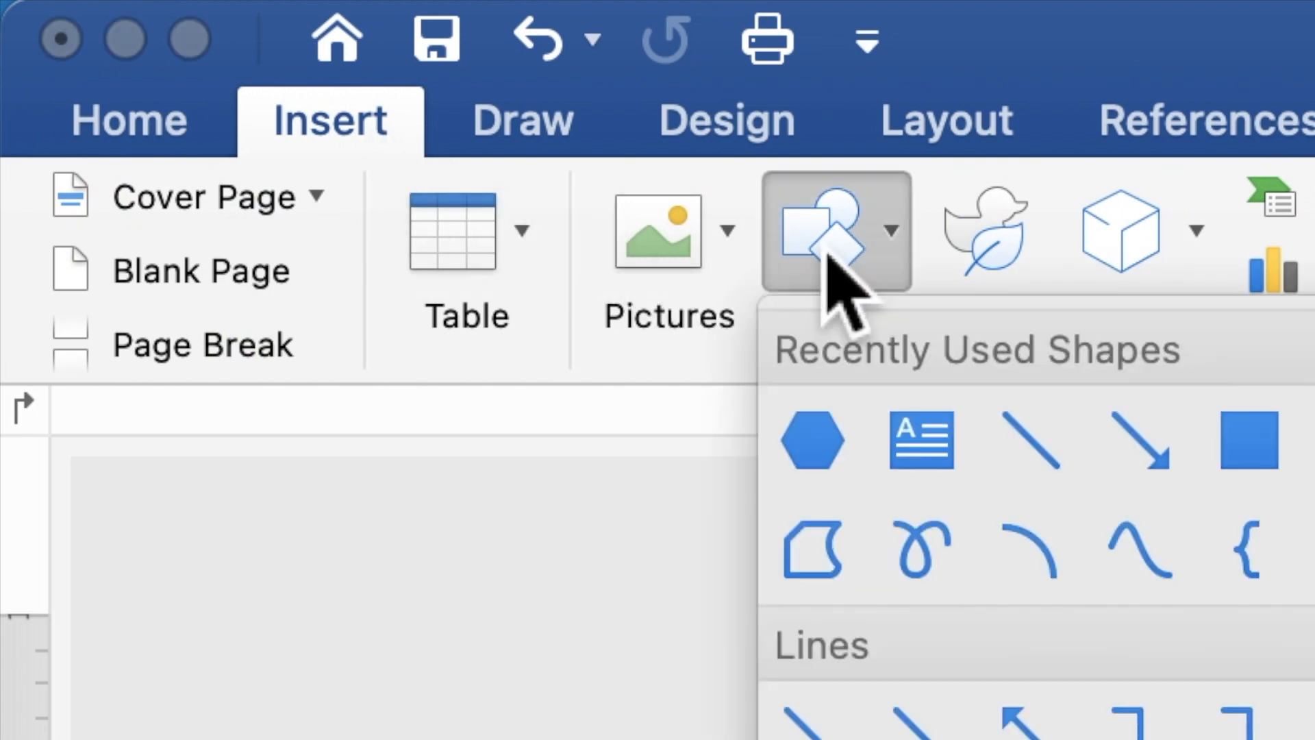
{"action": "left_click", "coordinate": [840, 466]}
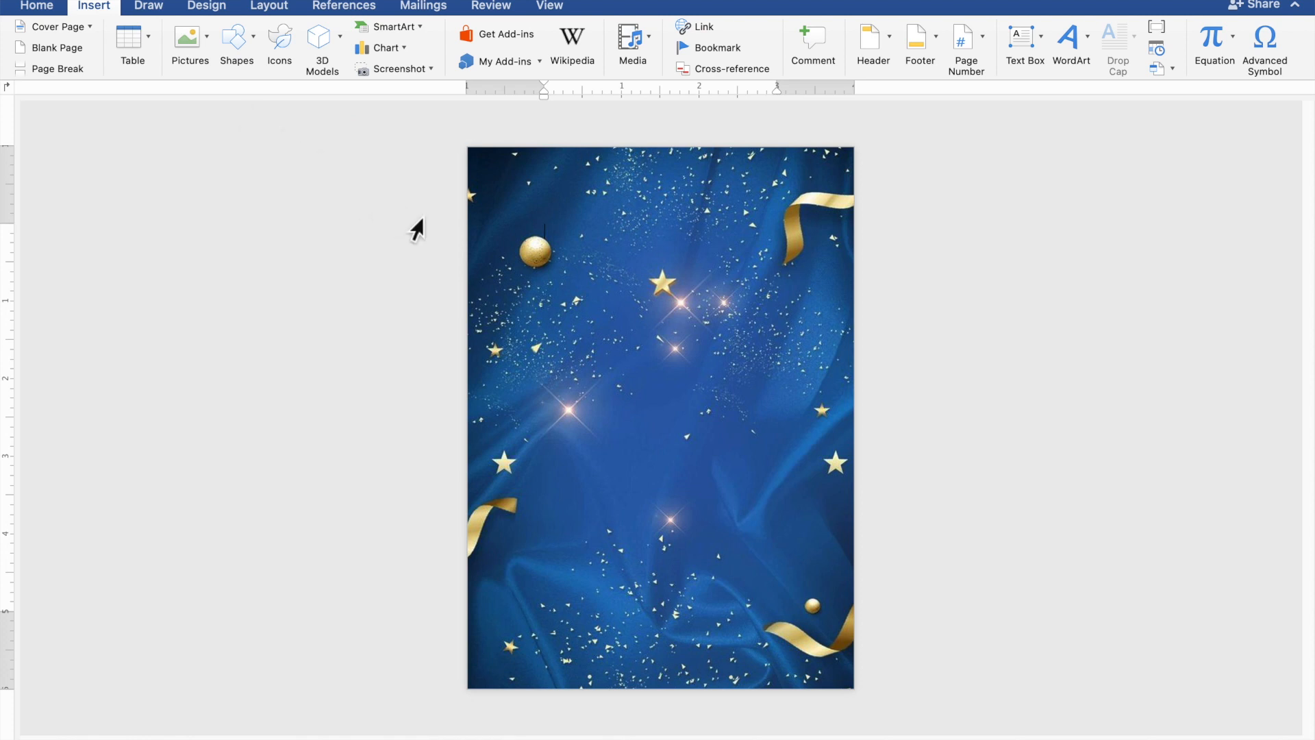
{"action": "left_click_drag", "start_coordinate": [524, 213], "coordinate": [811, 632]}
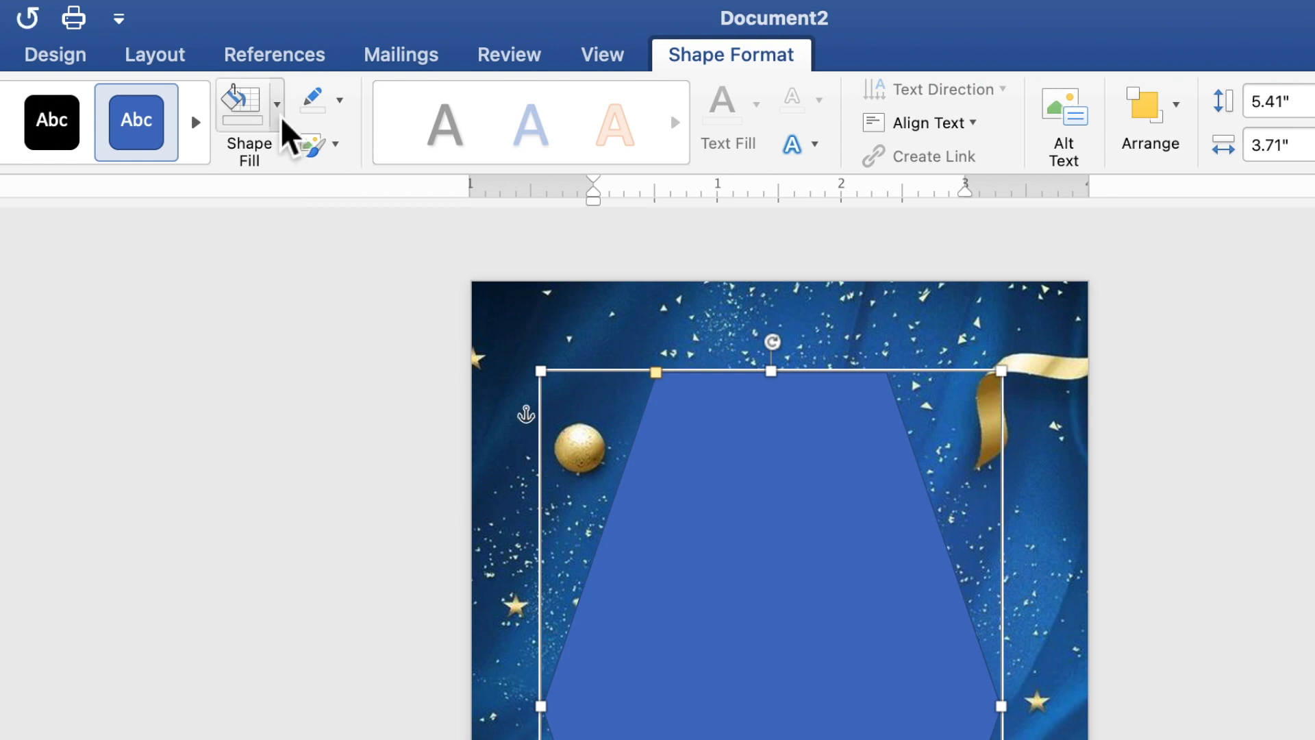
Step: Give the hexagon a white fill and no outline
{"action": "left_click", "coordinate": [280, 118]}
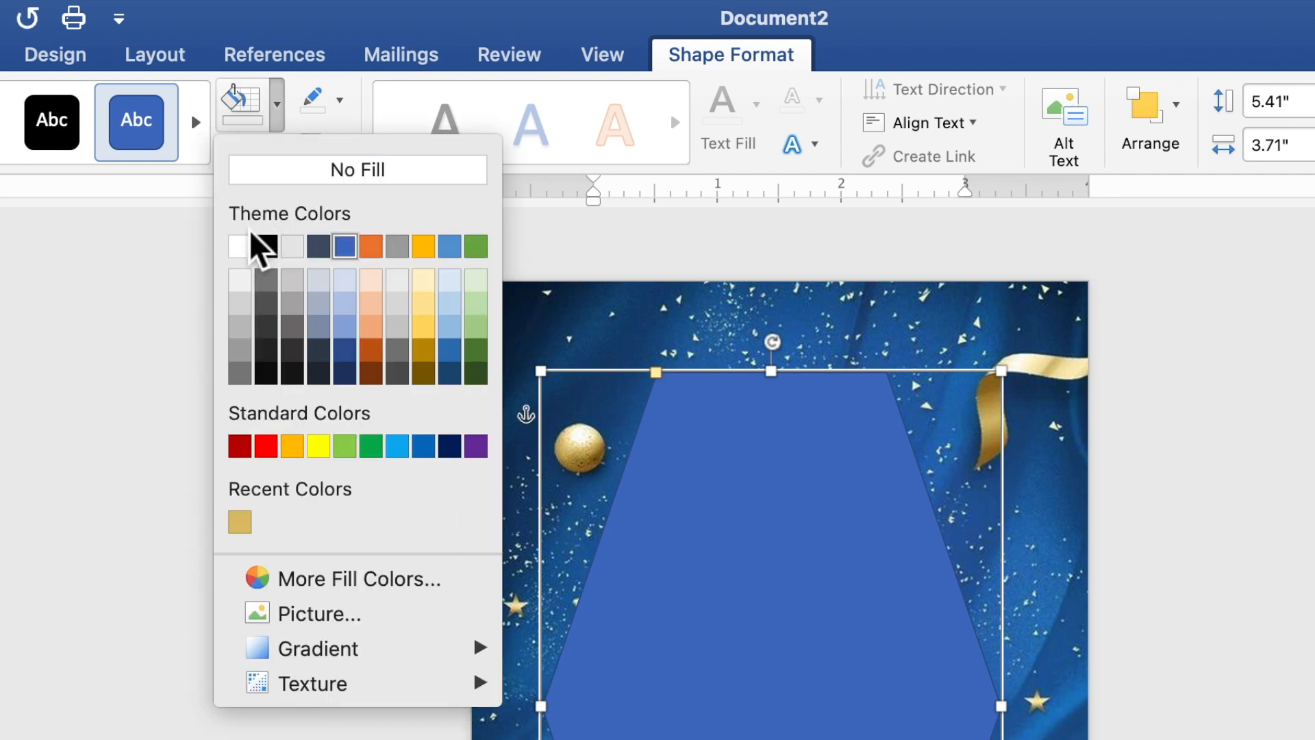
{"action": "left_click", "coordinate": [240, 257]}
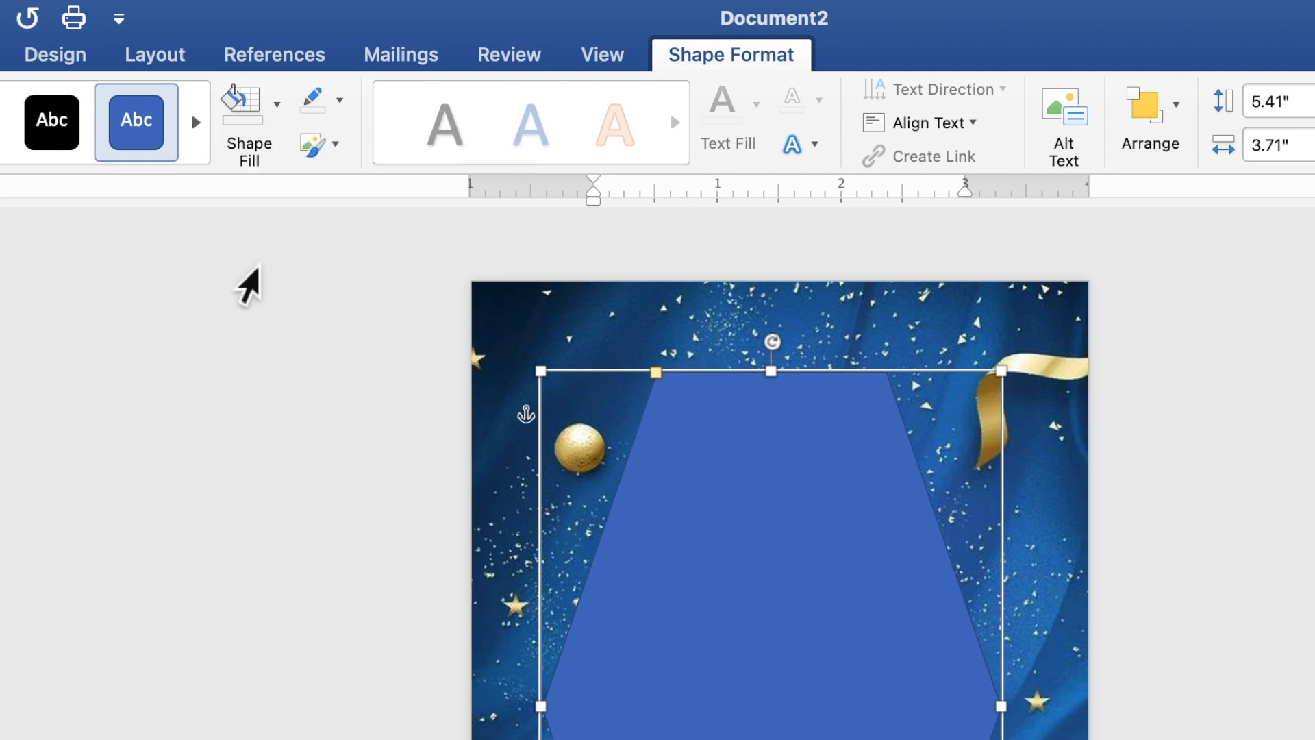
{"action": "left_click", "coordinate": [340, 103]}
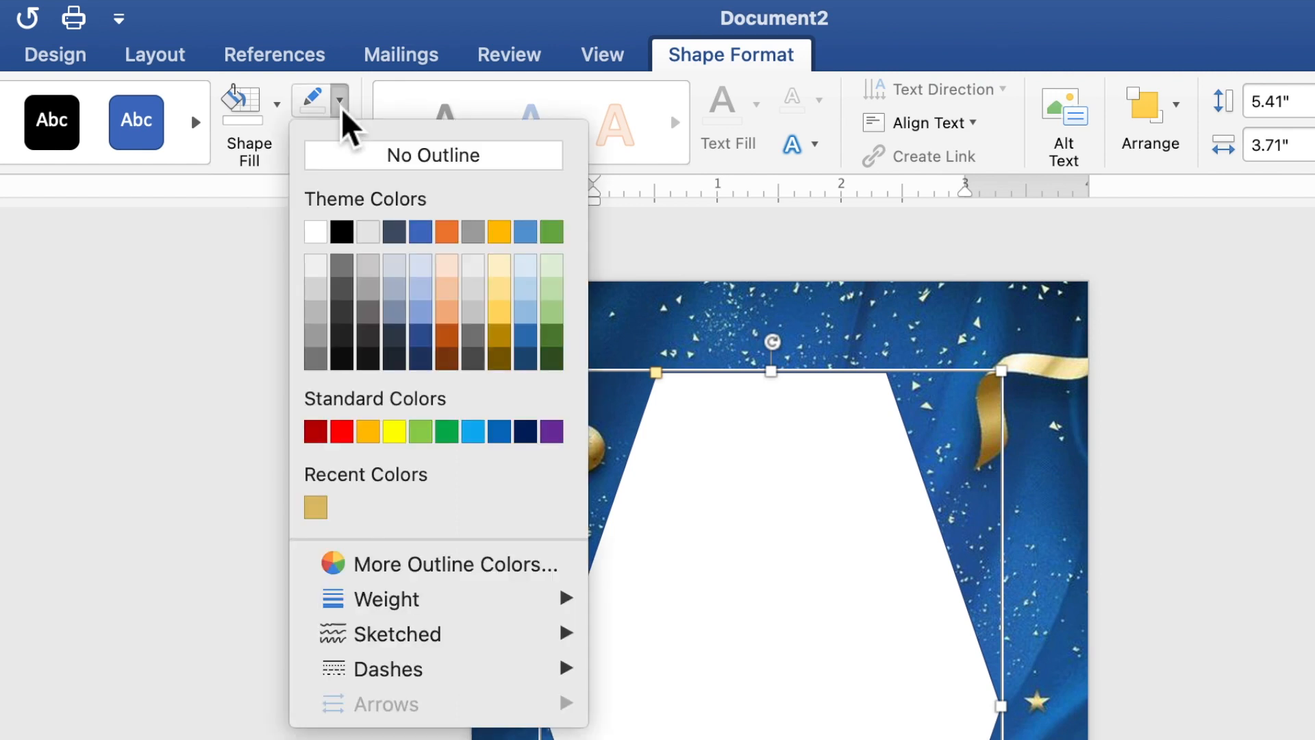
{"action": "left_click", "coordinate": [353, 156]}
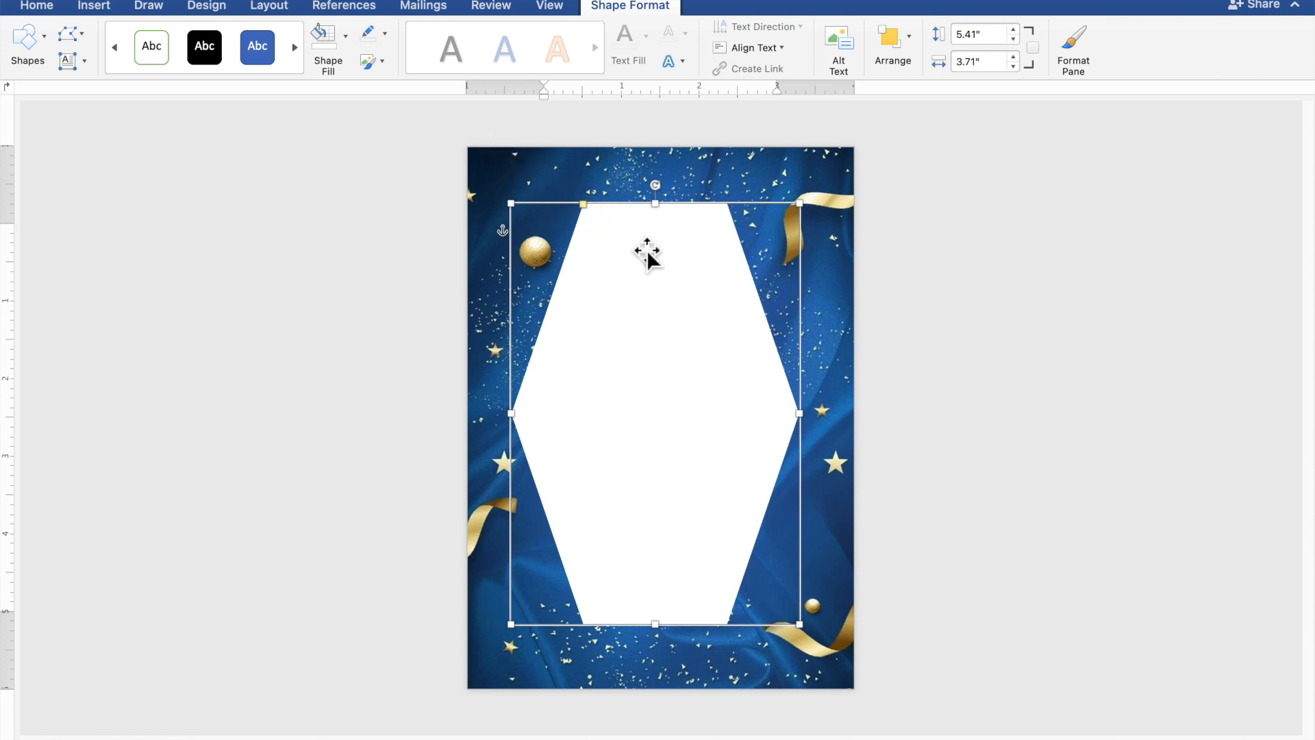
Step: Centre the hexagon, resize it to 5.58" by 3.61", and widen its flat top and bottom
{"action": "left_click_drag", "start_coordinate": [650, 256], "coordinate": [669, 260]}
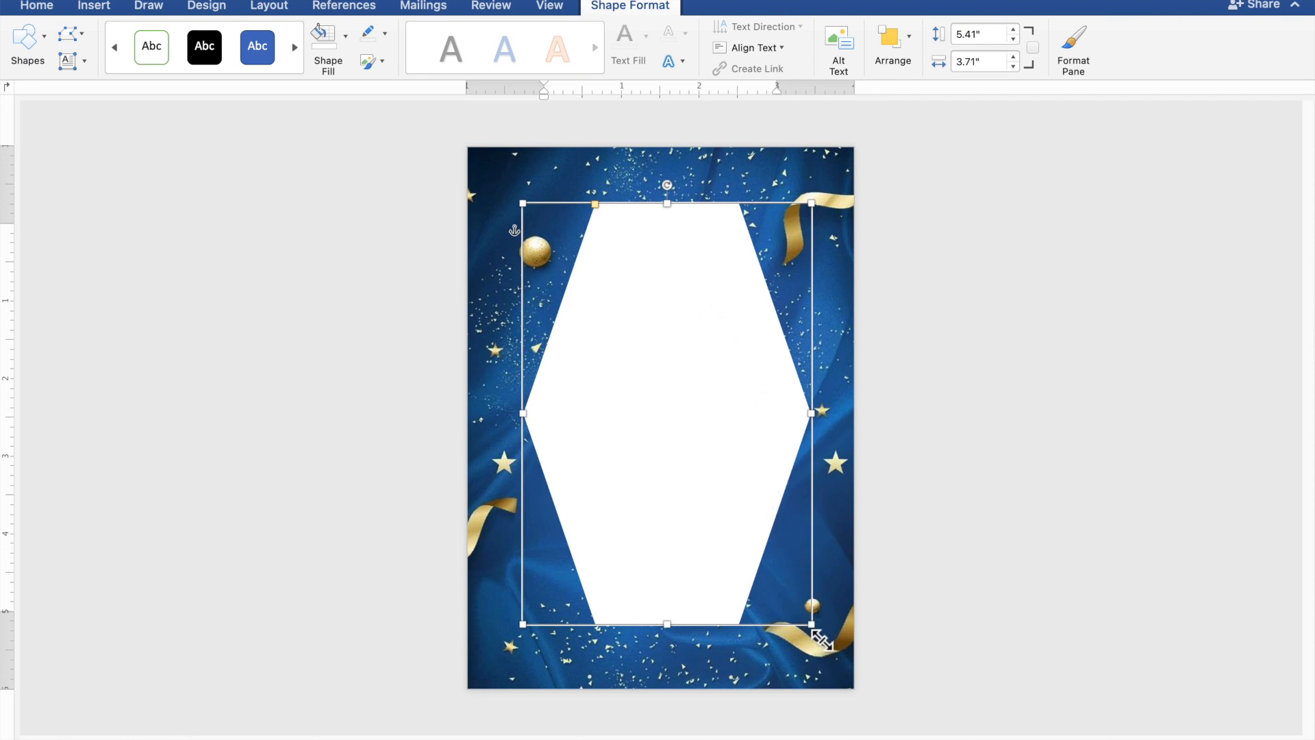
{"action": "mouse_move", "coordinate": [820, 644]}
{"action": "left_mouse_down"}
{"action": "mouse_move", "coordinate": [820, 633]}
{"action": "mouse_move", "coordinate": [815, 646]}
{"action": "left_mouse_up"}
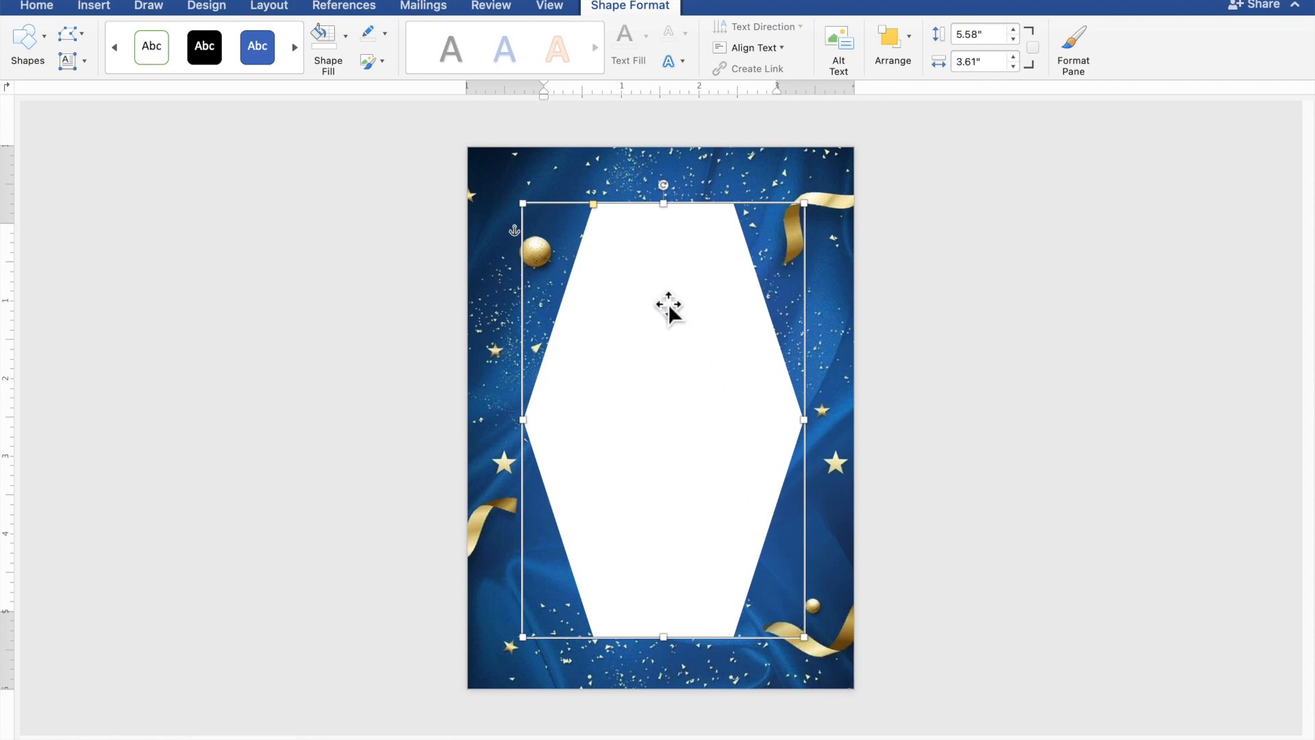
{"action": "left_click_drag", "start_coordinate": [593, 204], "coordinate": [572, 211]}
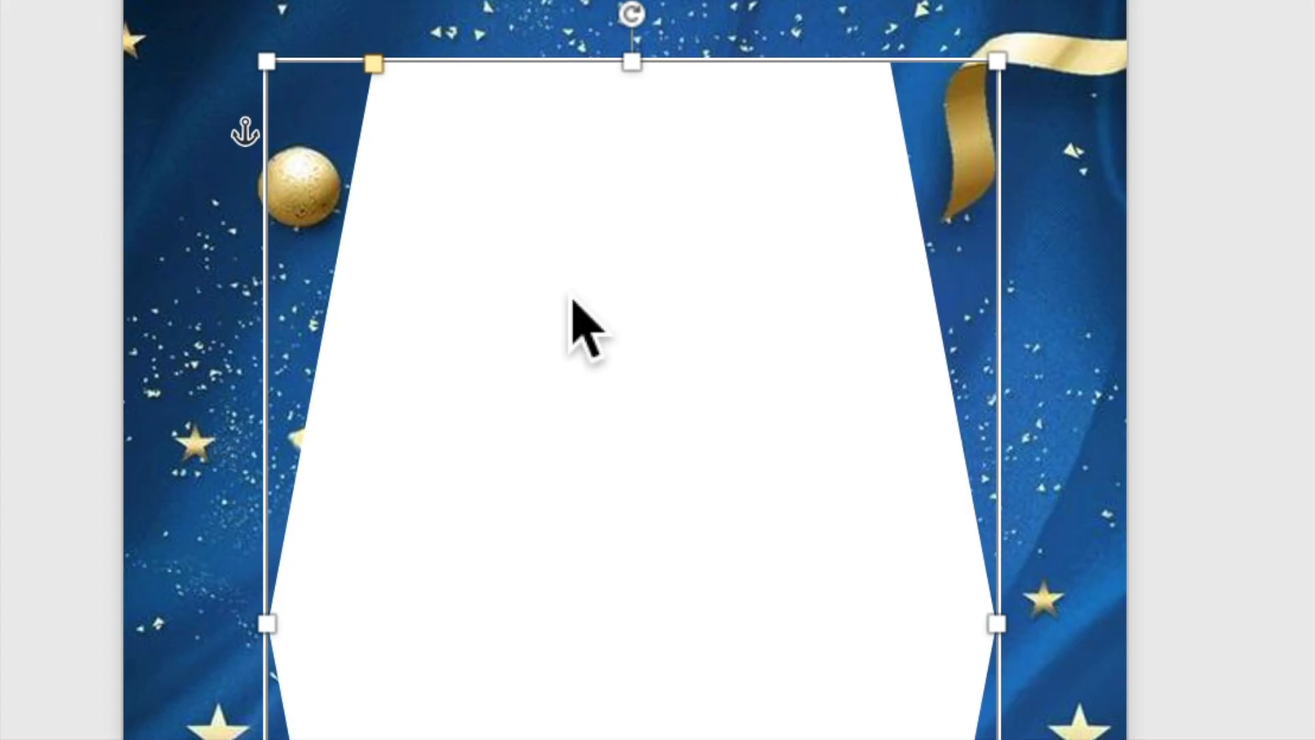
Step: Copy and paste the white hexagon to create a duplicate slightly offset over it
{"action": "right_click", "coordinate": [572, 305]}
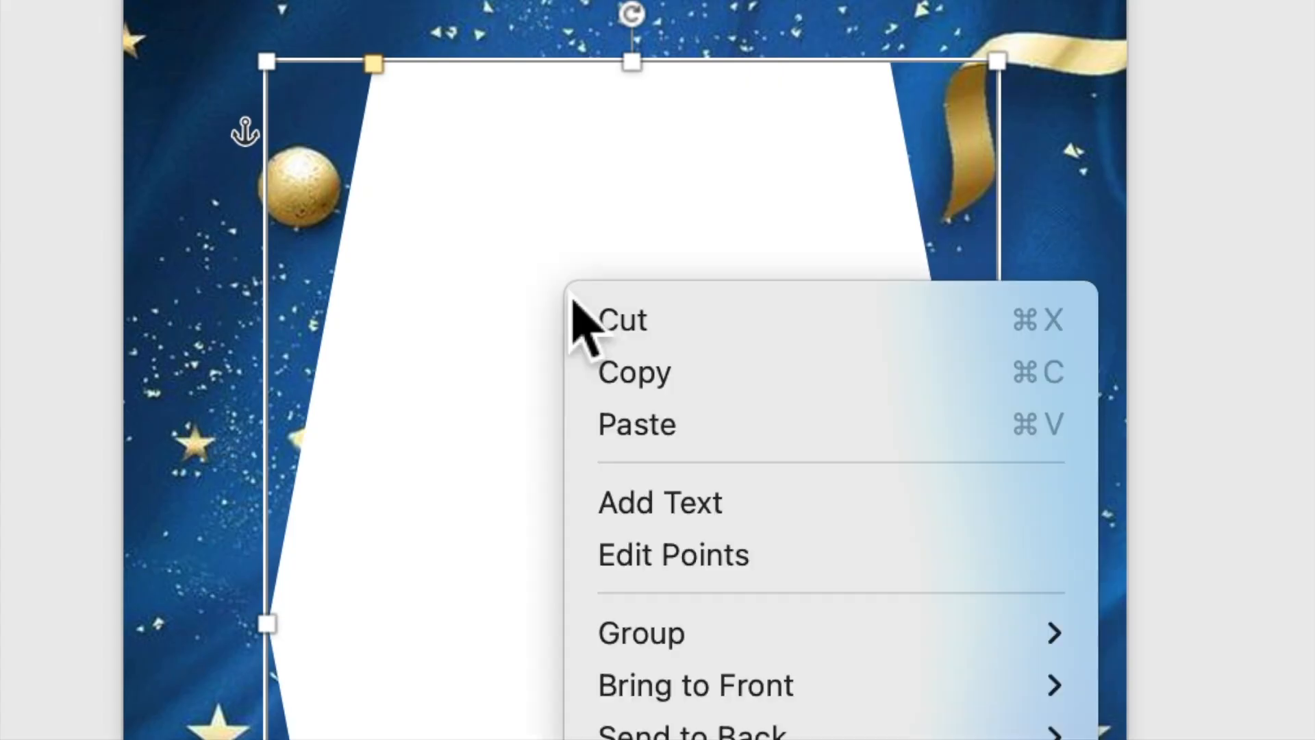
{"action": "left_click", "coordinate": [620, 382]}
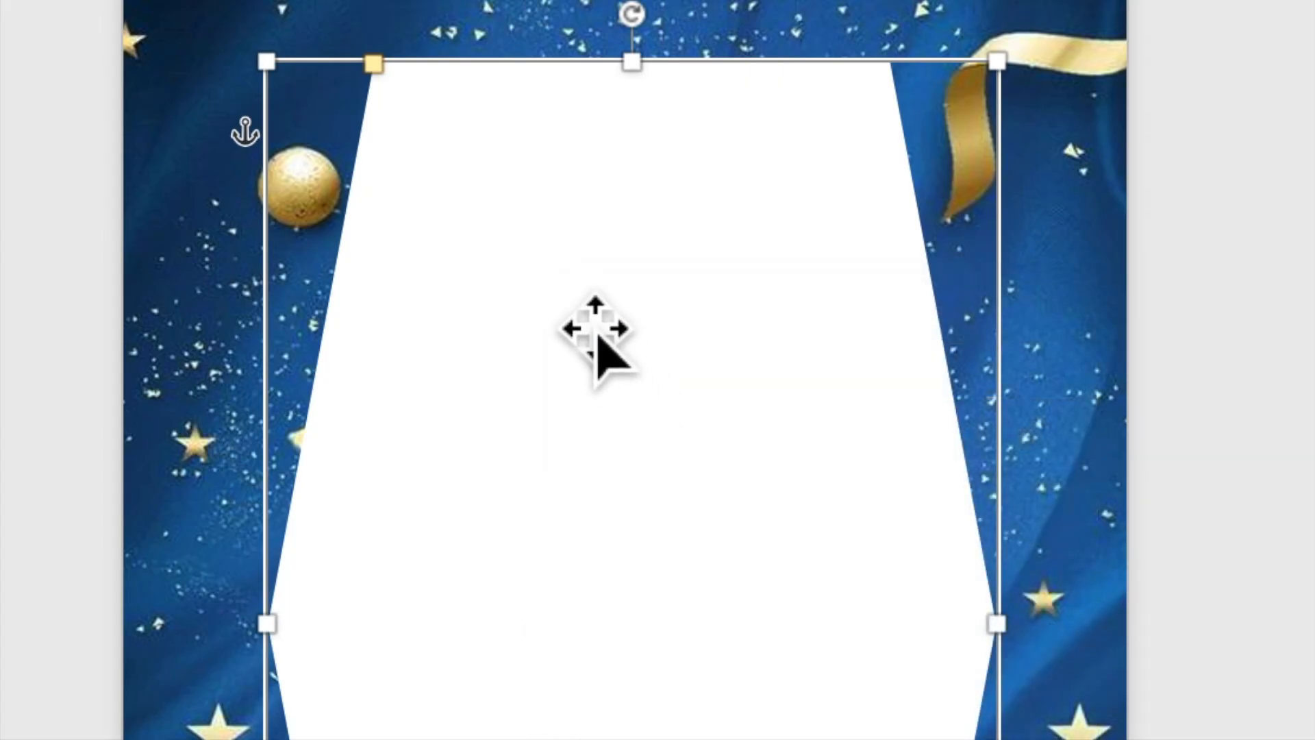
{"action": "right_click", "coordinate": [572, 300]}
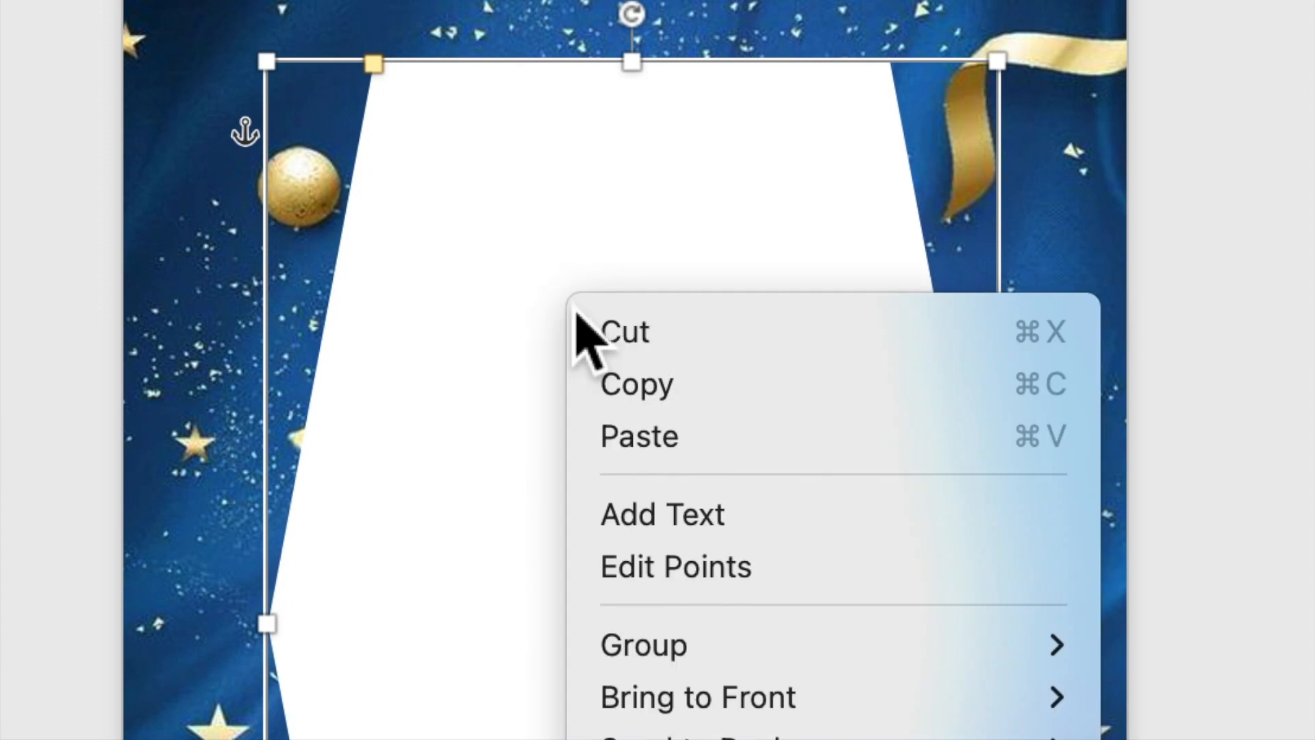
{"action": "left_click", "coordinate": [632, 449]}
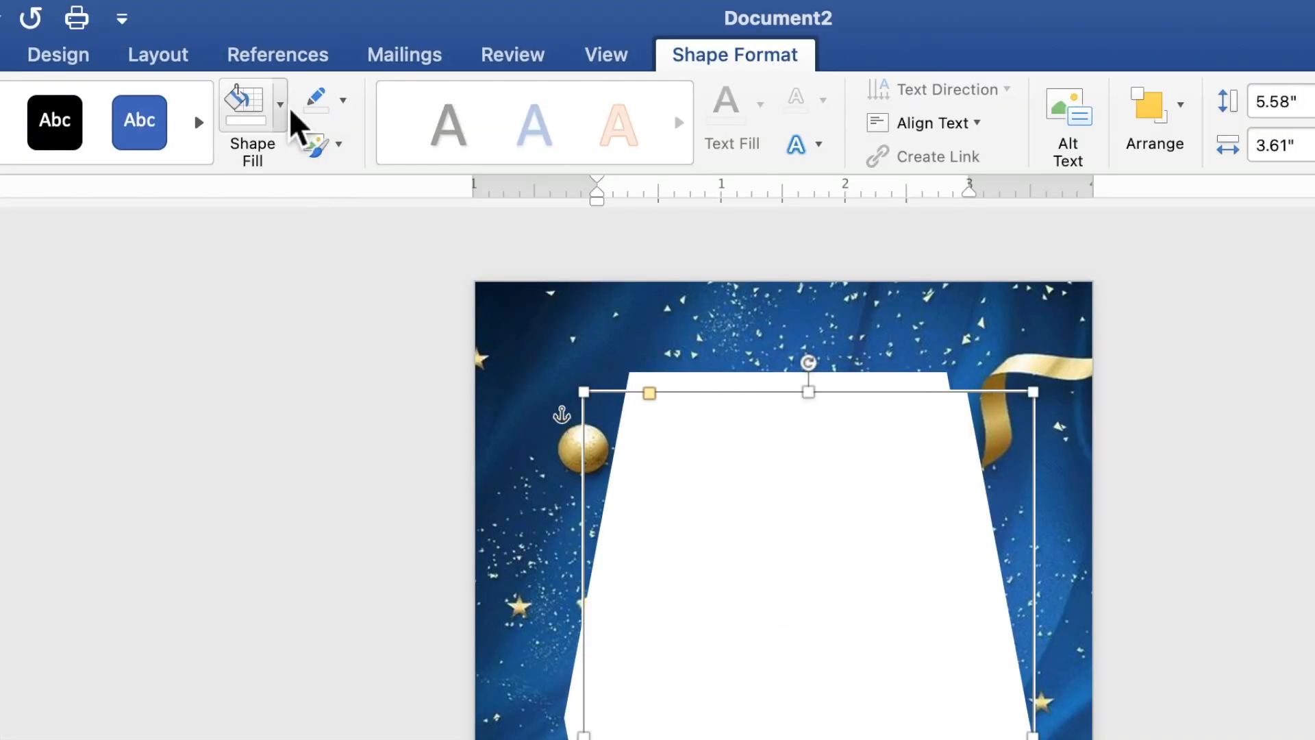
Step: Give the copied hexagon no fill and a white 3 pt outline
{"action": "left_click", "coordinate": [347, 37]}
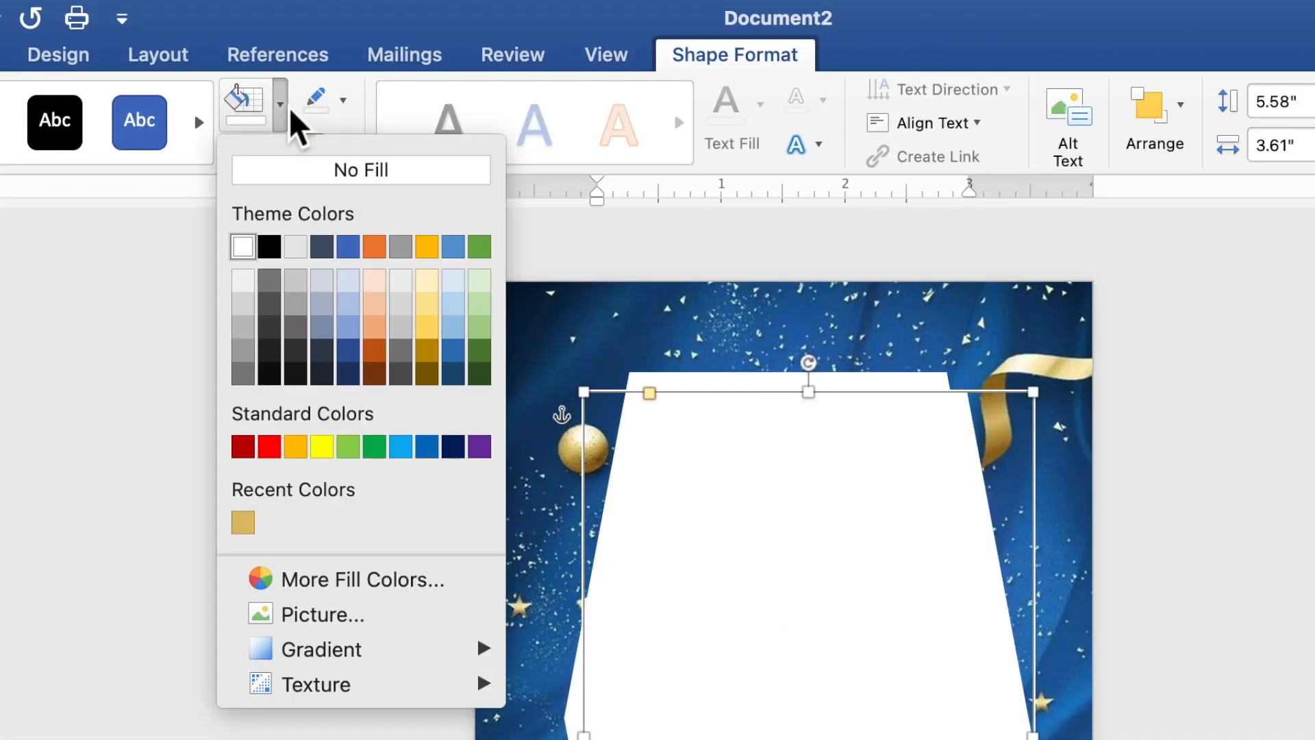
{"action": "left_click", "coordinate": [286, 180]}
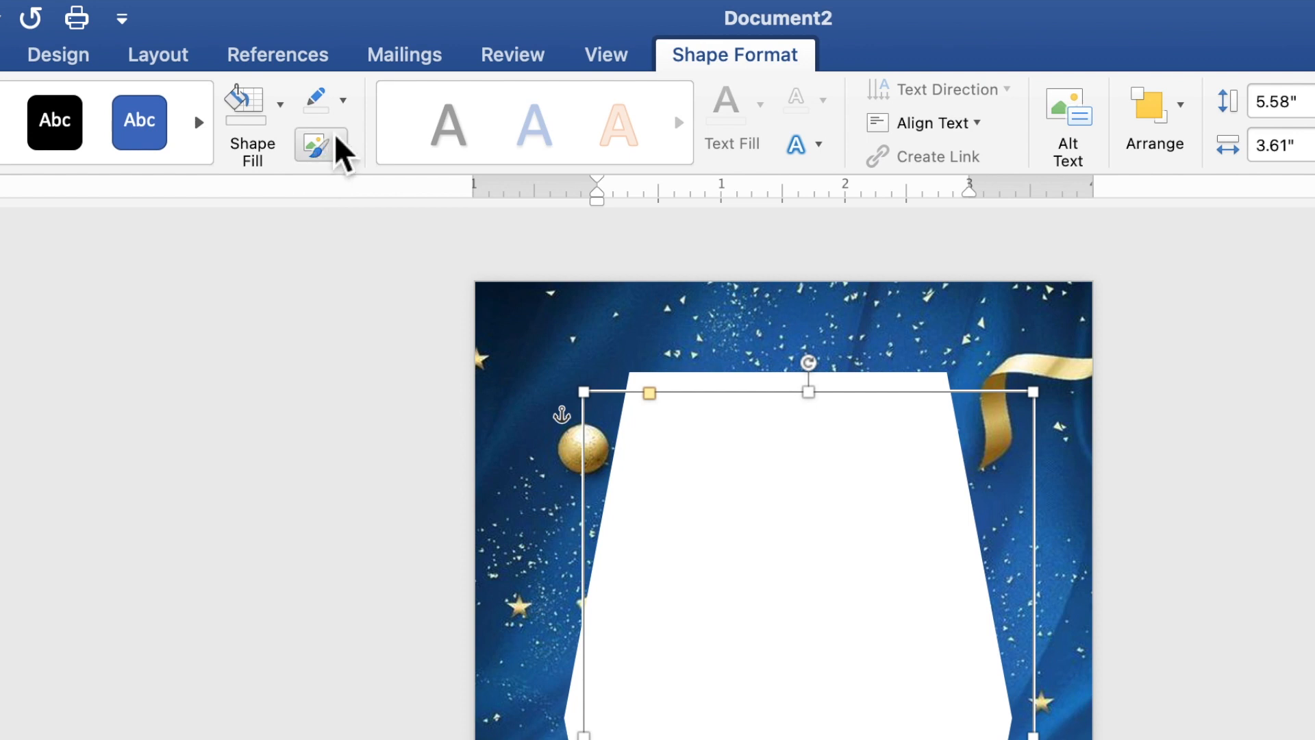
{"action": "left_click", "coordinate": [345, 103]}
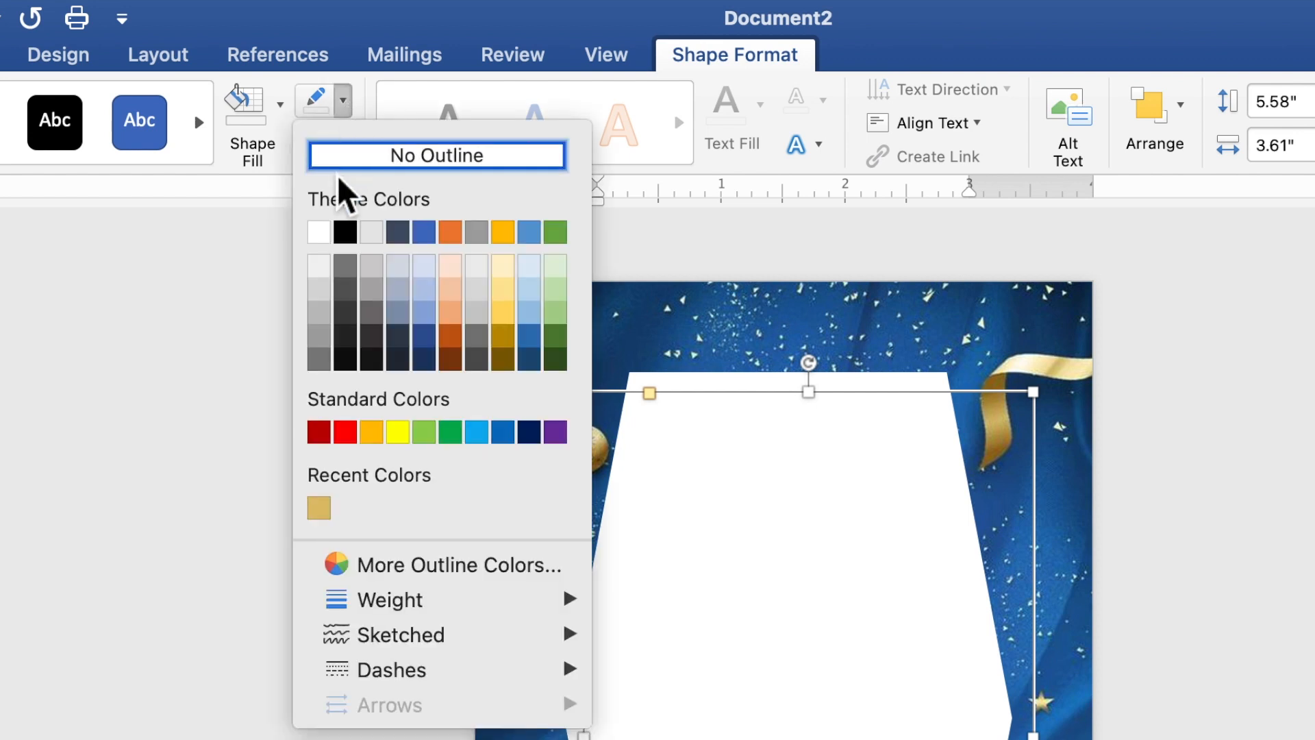
{"action": "left_click", "coordinate": [319, 235]}
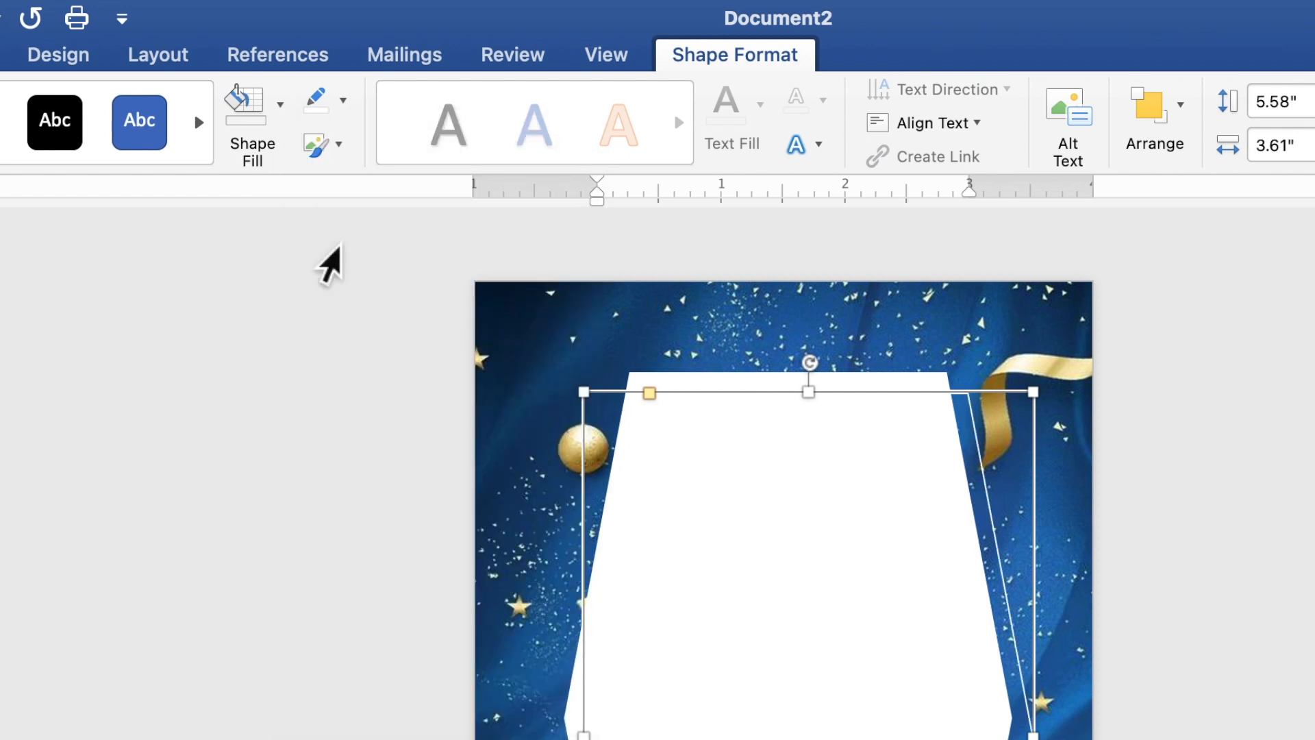
{"action": "left_click", "coordinate": [343, 102]}
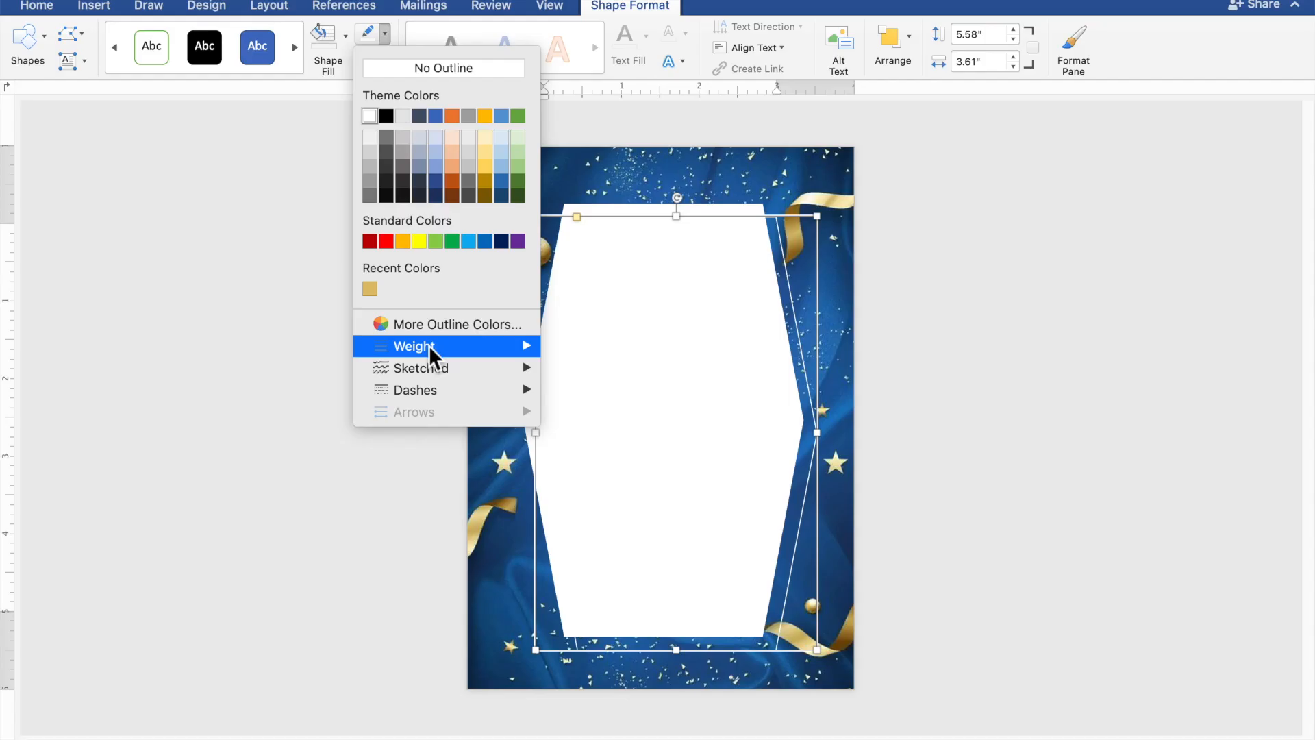
{"action": "mouse_move", "coordinate": [417, 611]}
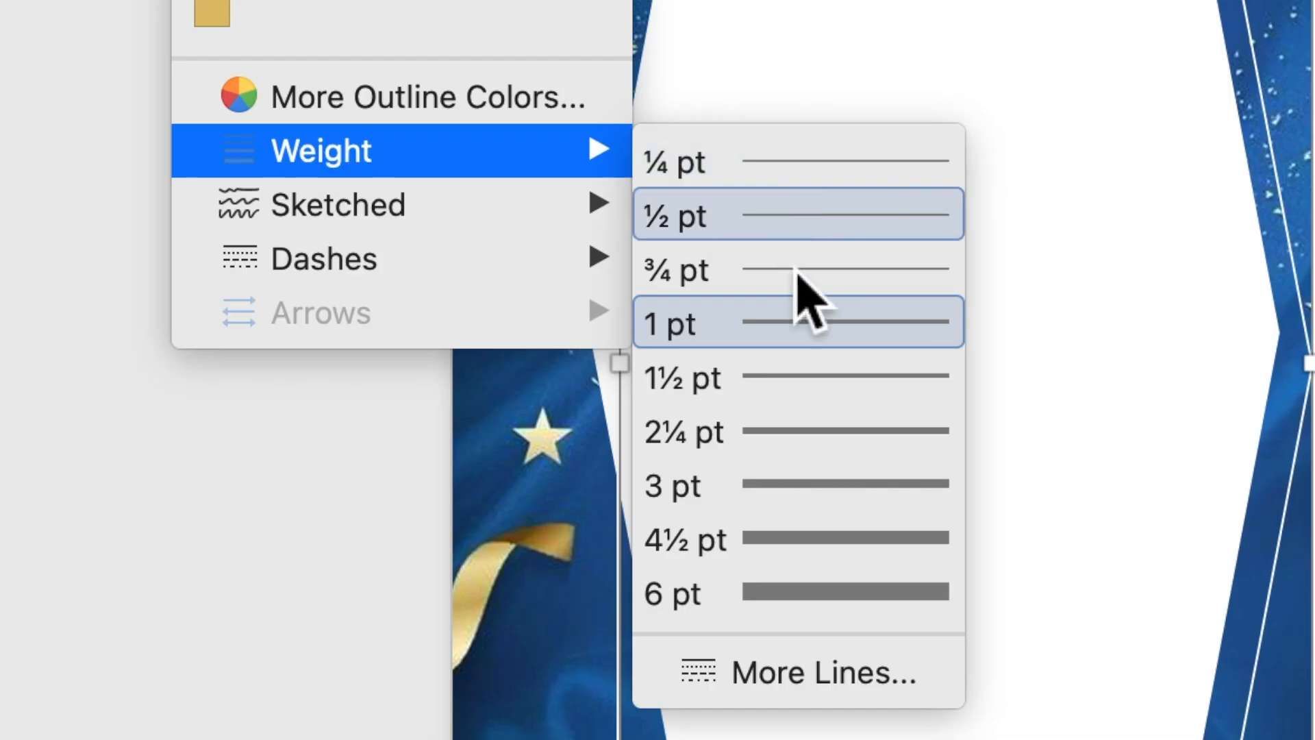
{"action": "left_click", "coordinate": [788, 488]}
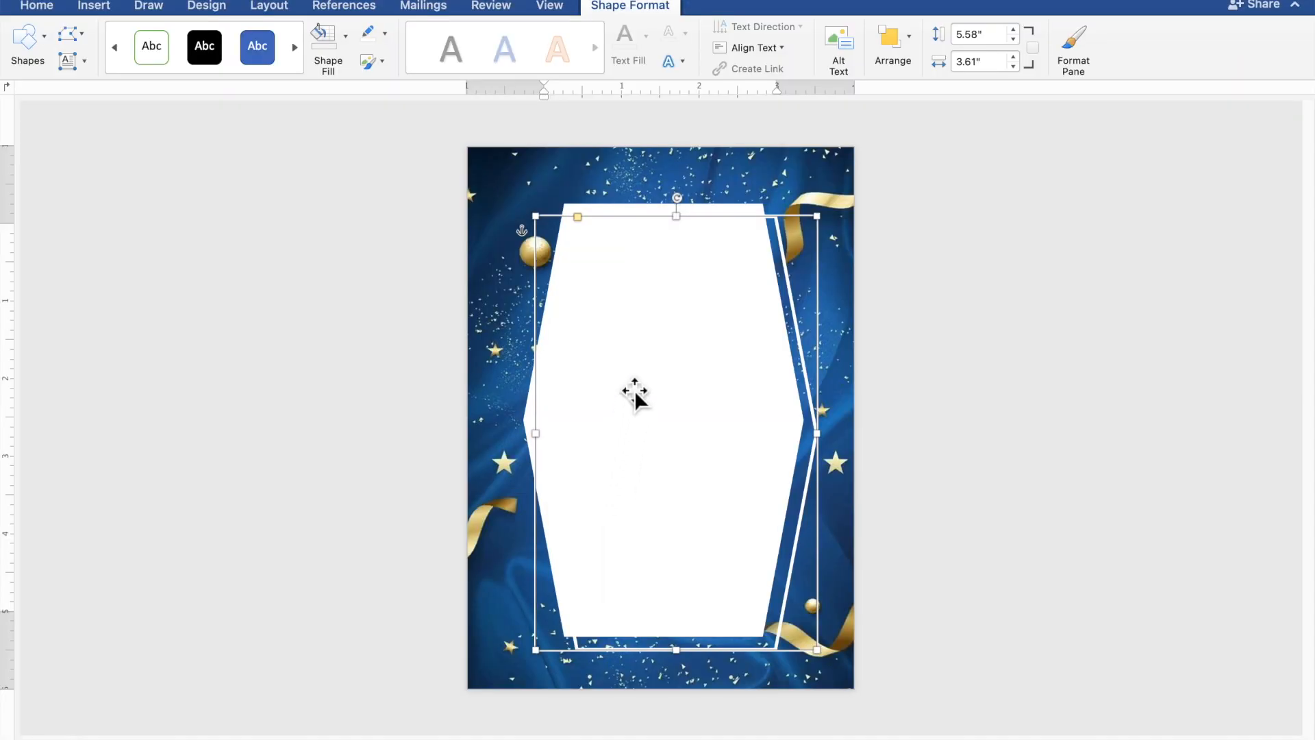
Step: Move and enlarge the outline hexagon to 5.81" by 3.85" around the white hexagon
{"action": "left_click_drag", "start_coordinate": [642, 325], "coordinate": [625, 317]}
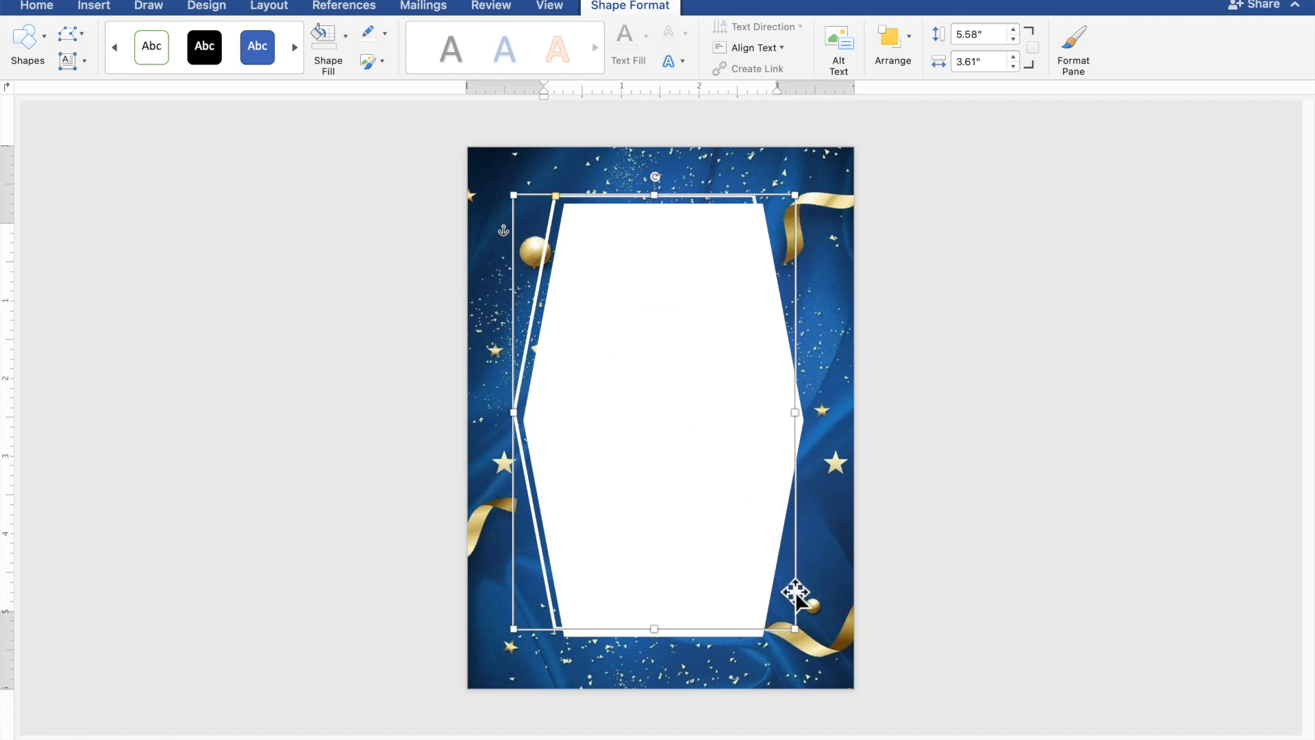
{"action": "mouse_move", "coordinate": [809, 653]}
{"action": "left_mouse_down"}
{"action": "mouse_move", "coordinate": [806, 631]}
{"action": "mouse_move", "coordinate": [826, 656]}
{"action": "left_mouse_up"}
{"action": "key", "text": "Left"}
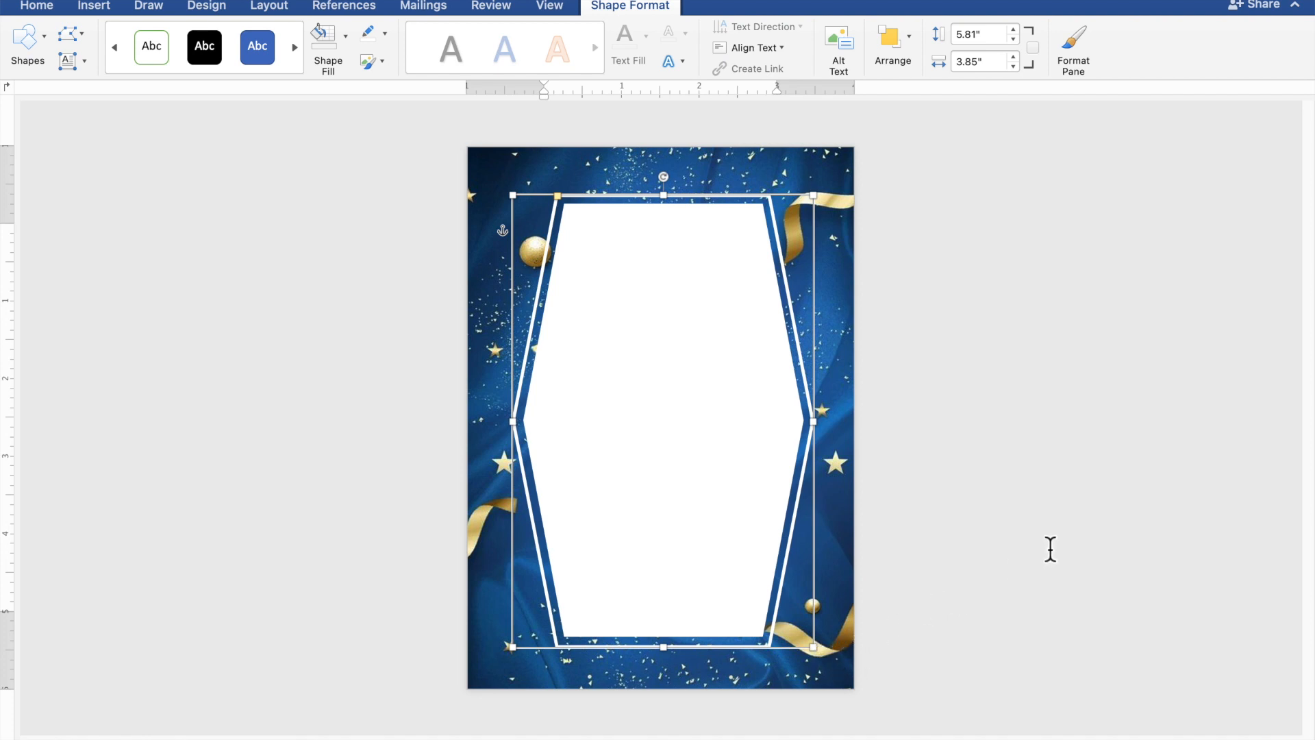
{"action": "left_click", "coordinate": [1098, 514]}
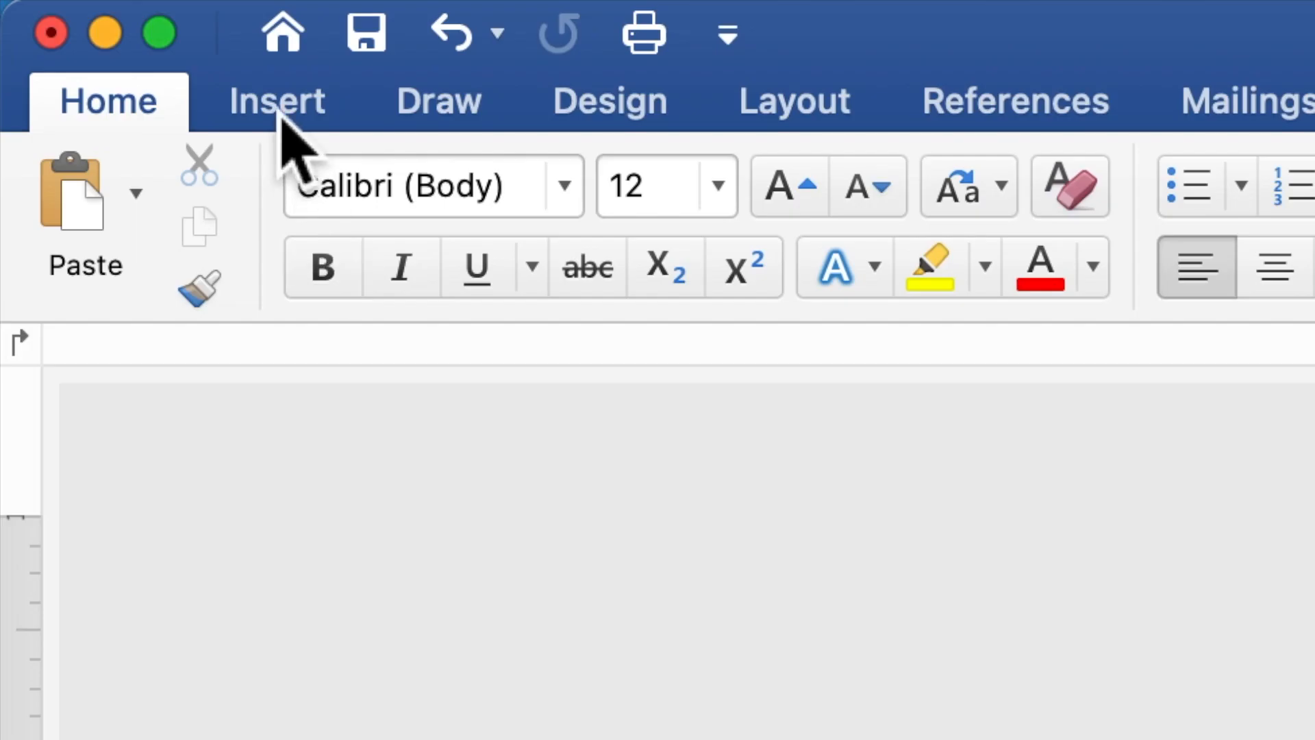
Step: Draw a 4.54" wide by 5.58" tall rectangle over the middle of the page
{"action": "left_click", "coordinate": [280, 113]}
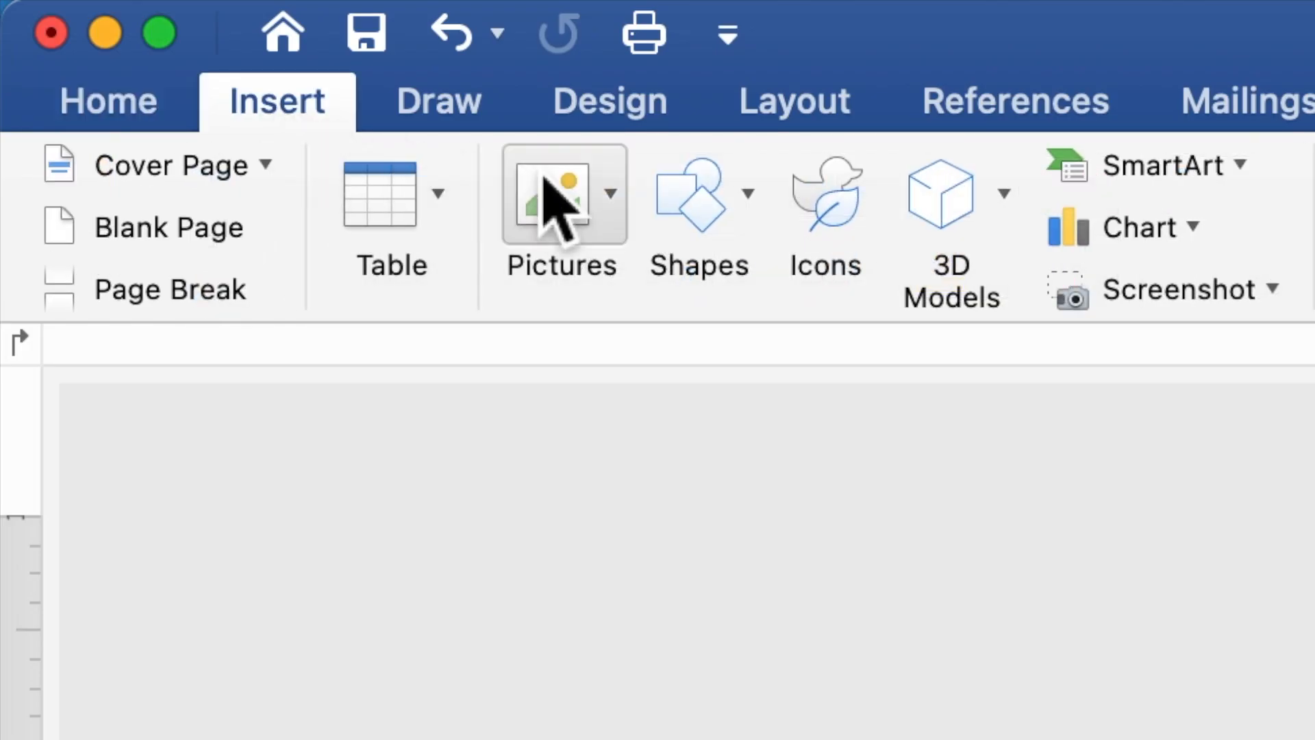
{"action": "left_click", "coordinate": [673, 196]}
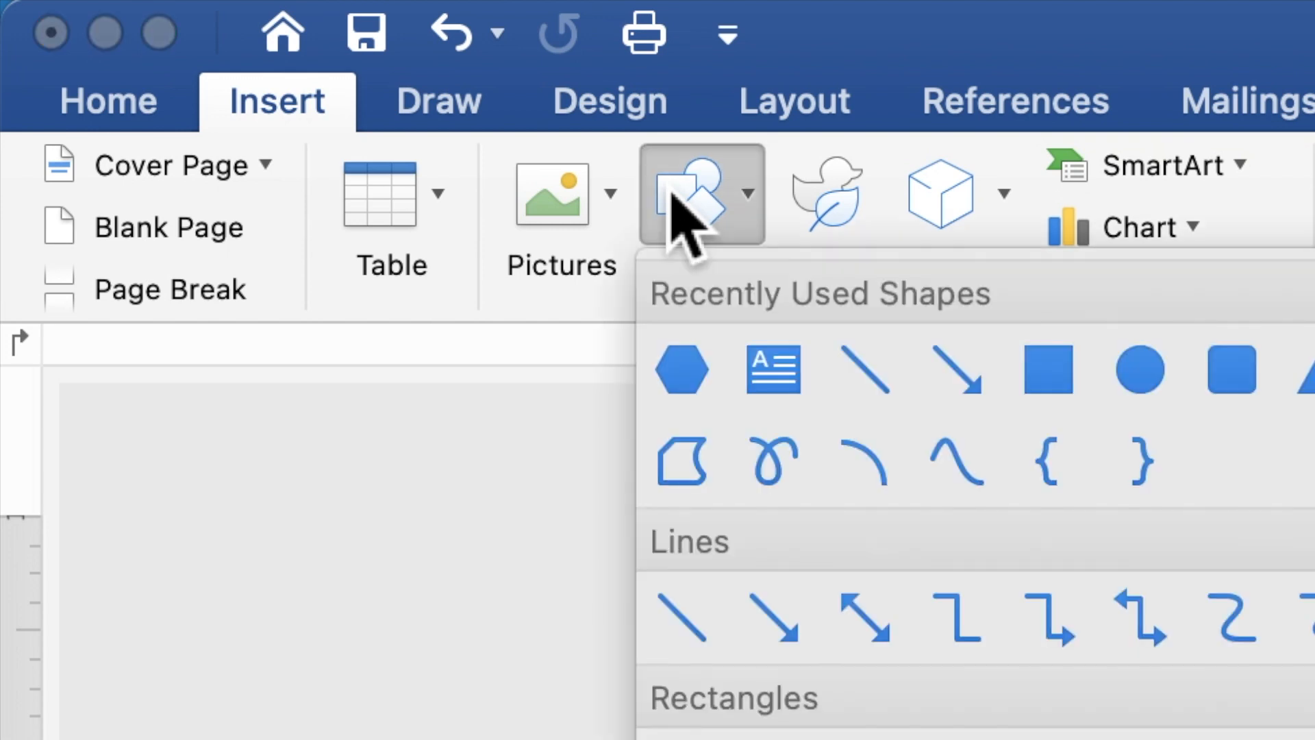
{"action": "left_click", "coordinate": [1045, 370]}
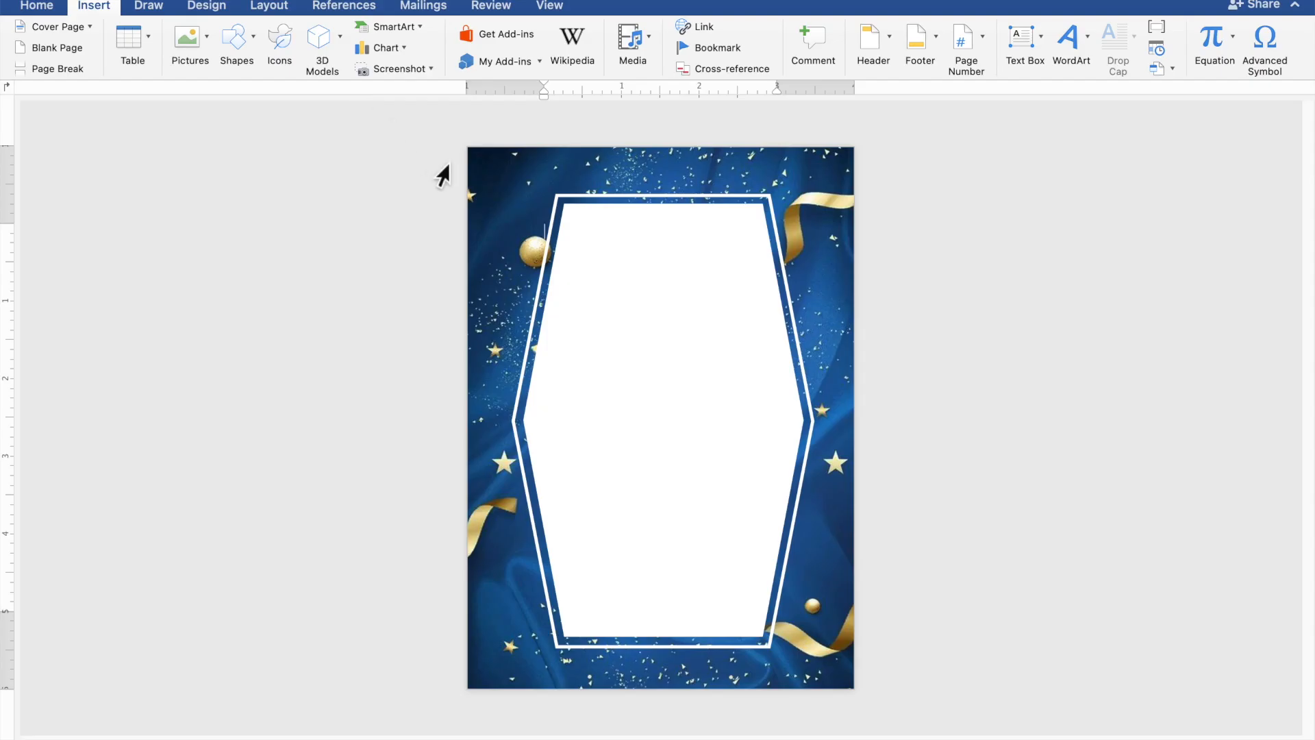
{"action": "left_click_drag", "start_coordinate": [496, 212], "coordinate": [848, 640]}
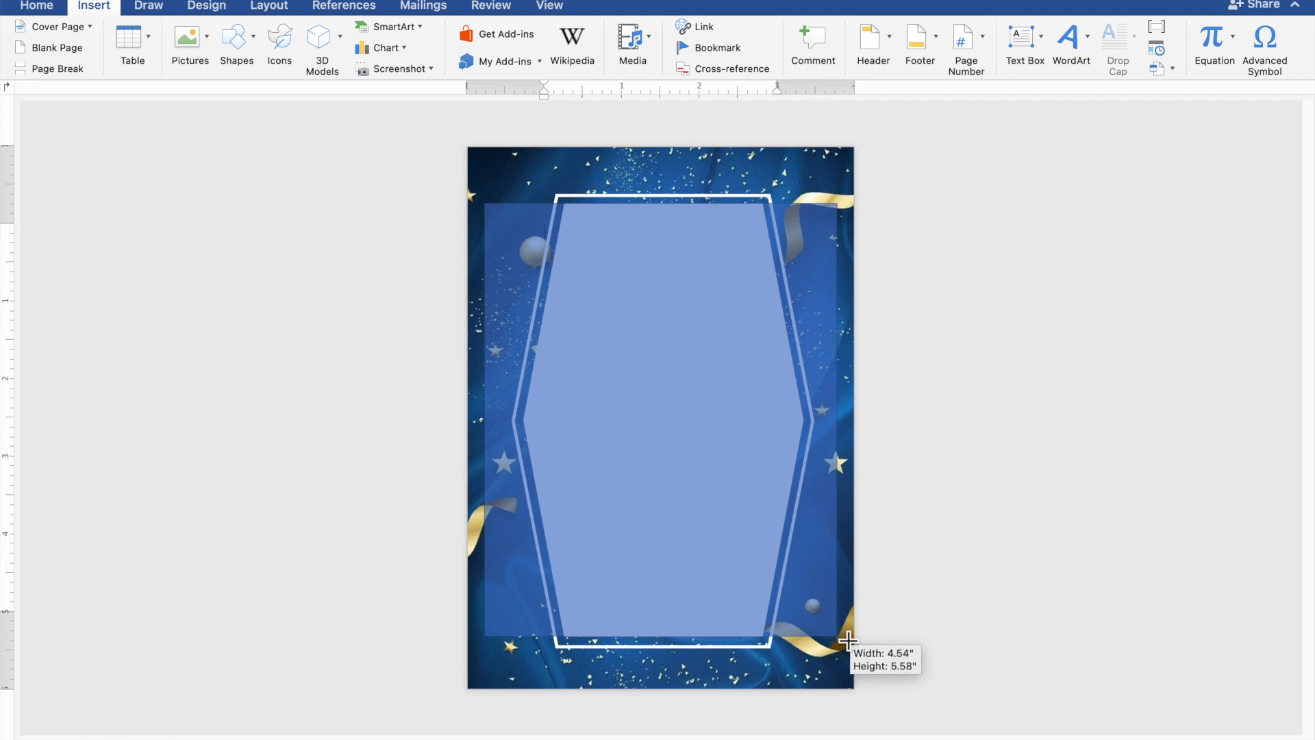
{"action": "left_click_drag", "start_coordinate": [849, 641], "coordinate": [848, 640]}
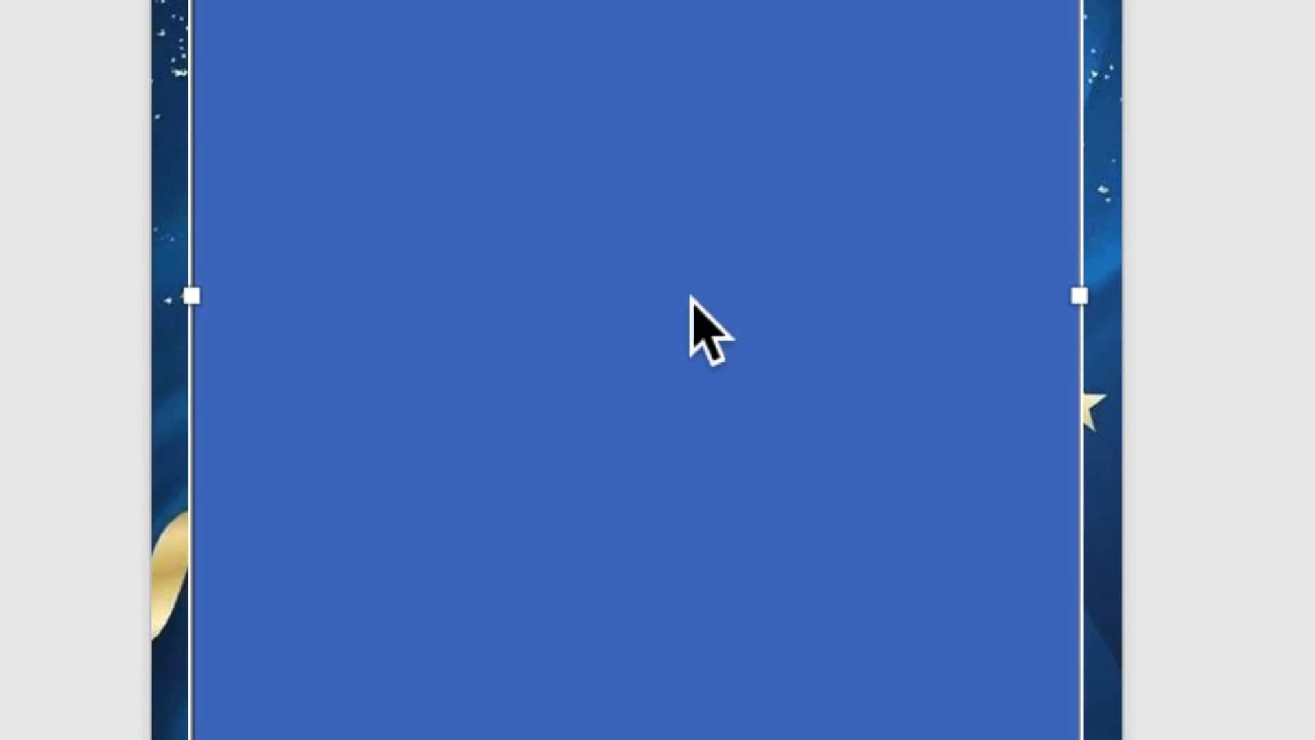
Step: Add text to the blue rectangle, starting with "TOGETHER WITH THEIR FAMILIES"
{"action": "right_click", "coordinate": [684, 422]}
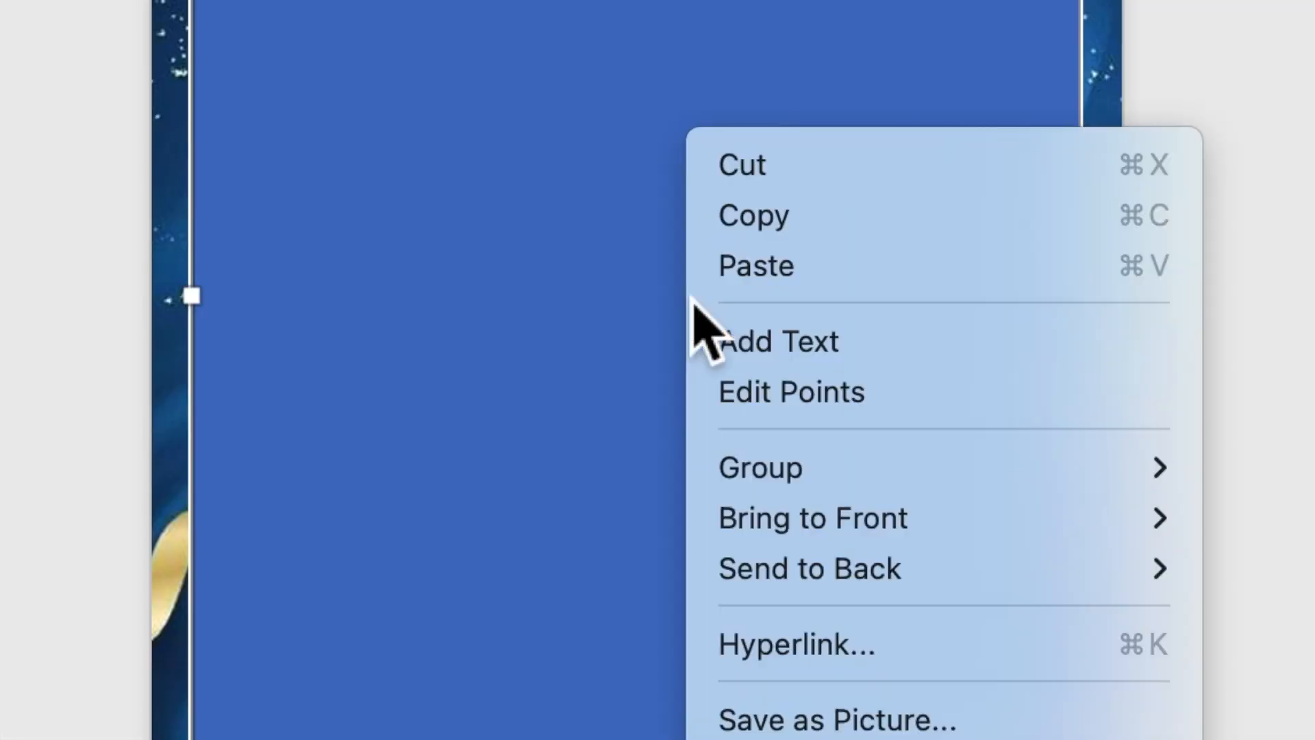
{"action": "left_click", "coordinate": [754, 346]}
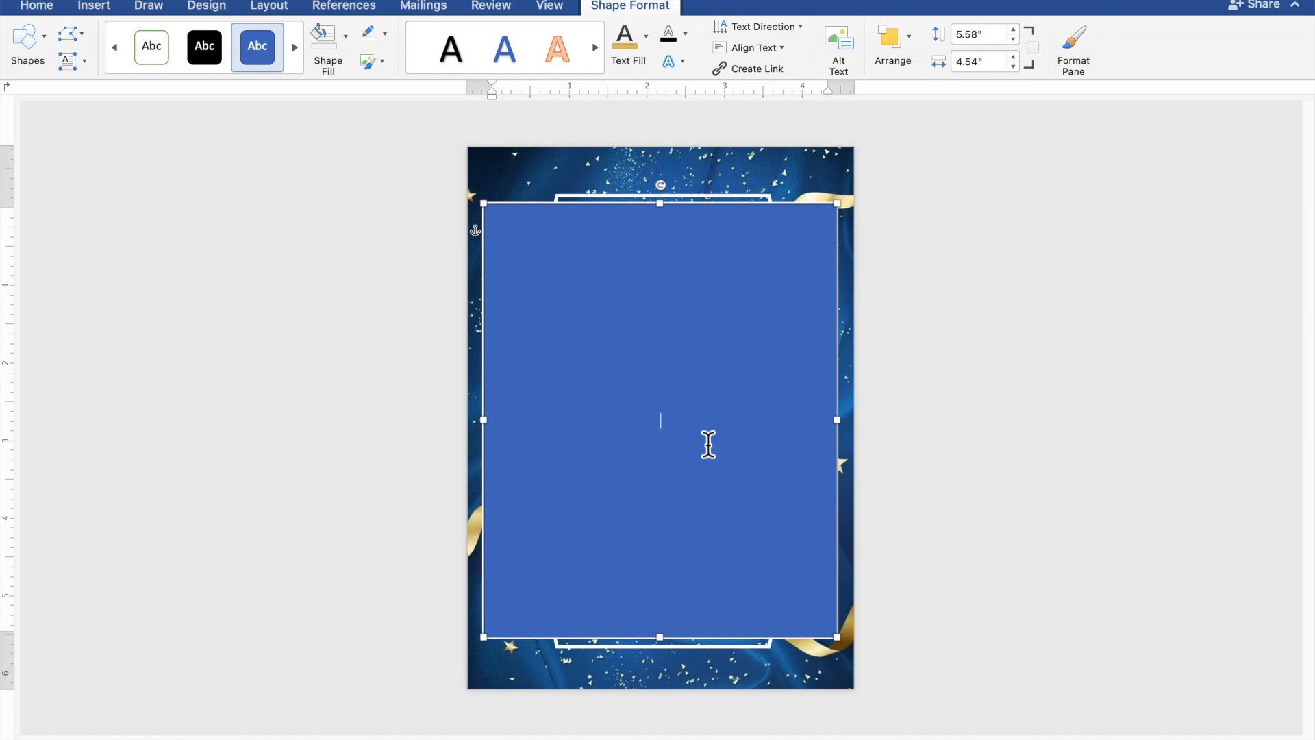
{"action": "scroll", "coordinate": [708, 445], "scroll_direction": "up", "scroll_amount": 5}
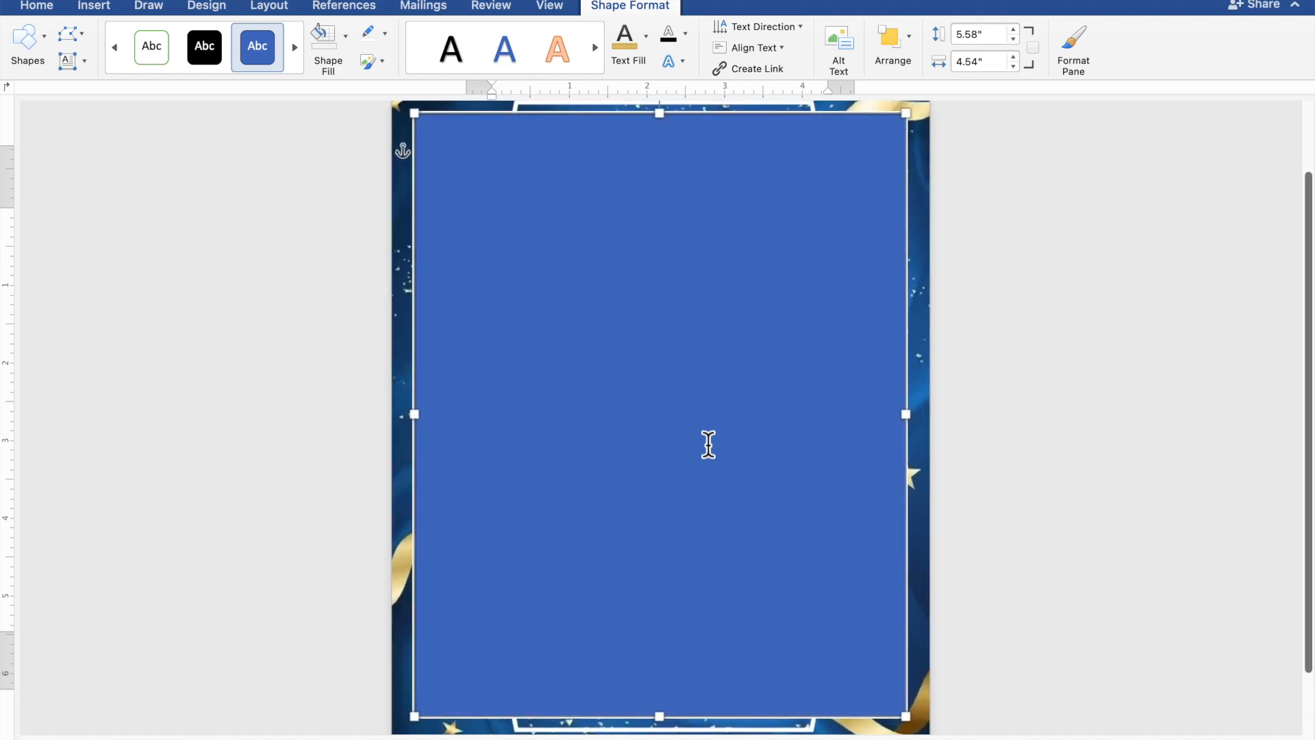
{"action": "scroll", "coordinate": [708, 445], "scroll_direction": "up", "scroll_amount": 5}
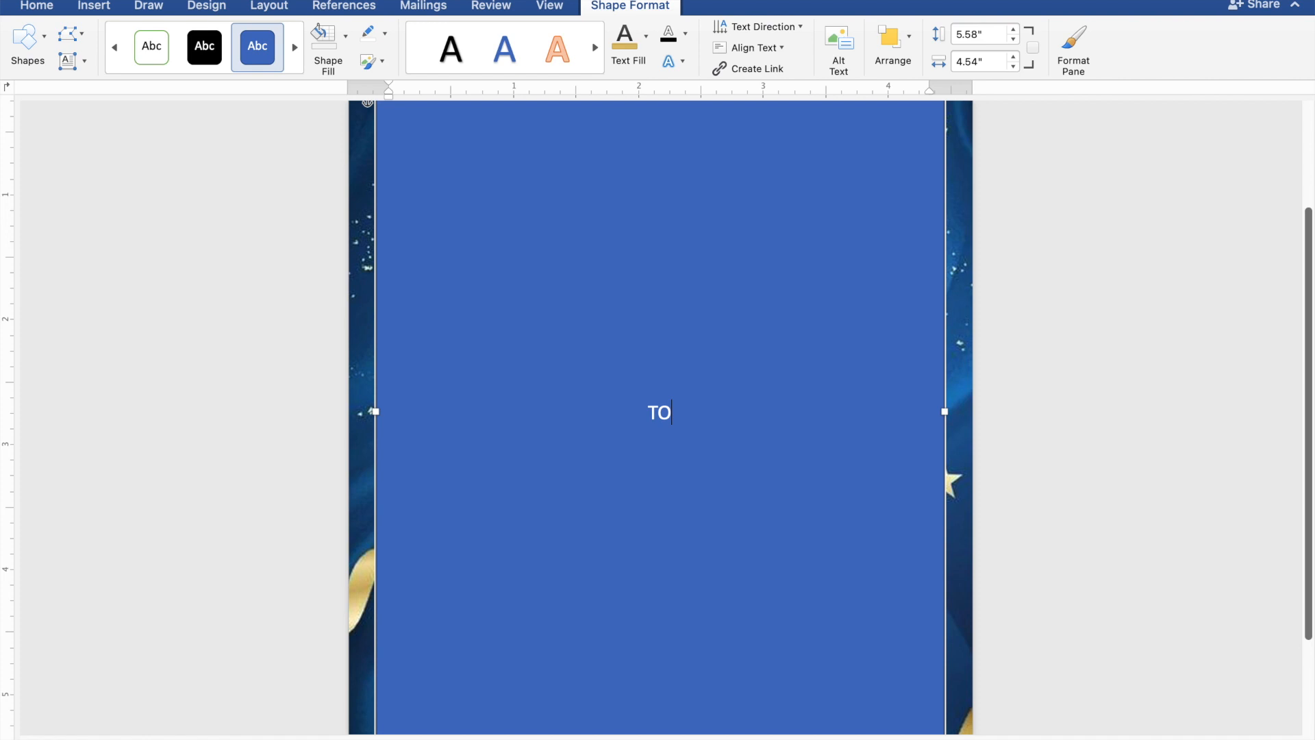
{"action": "type", "text": "THER WITH "}
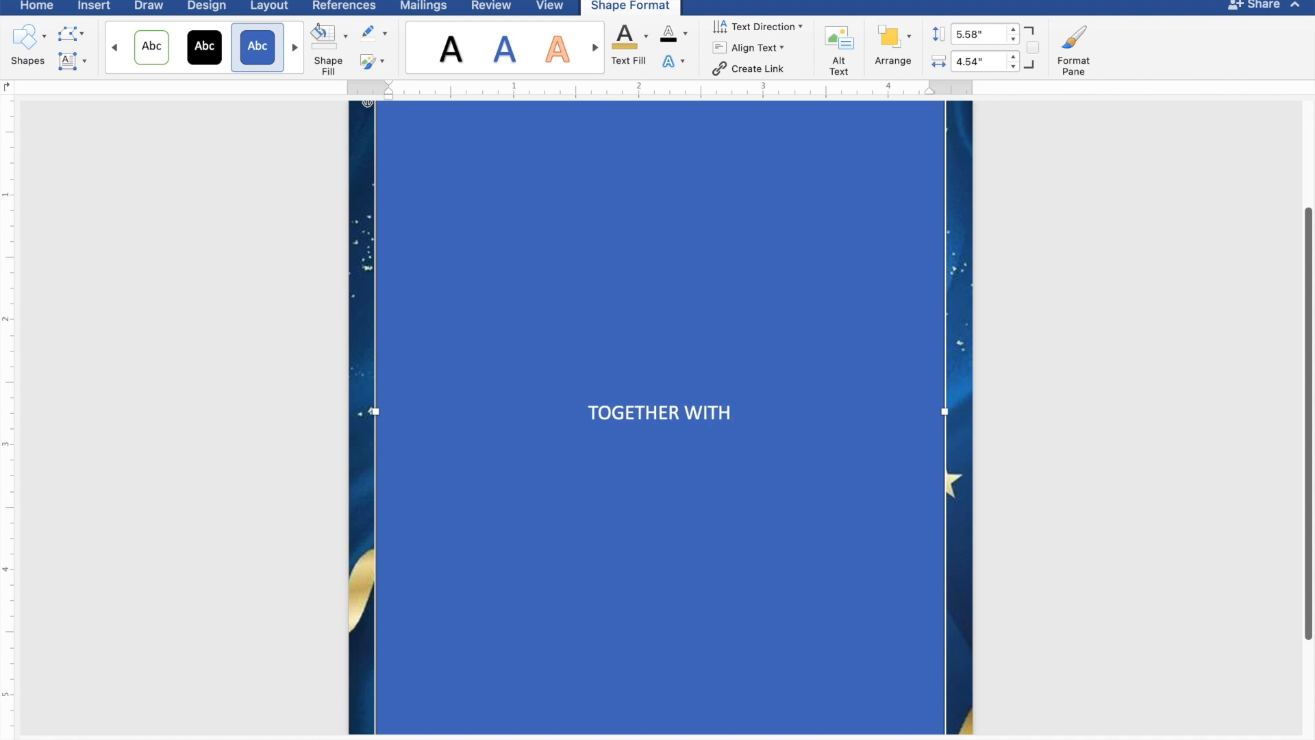
{"action": "type", "text": "TH"}
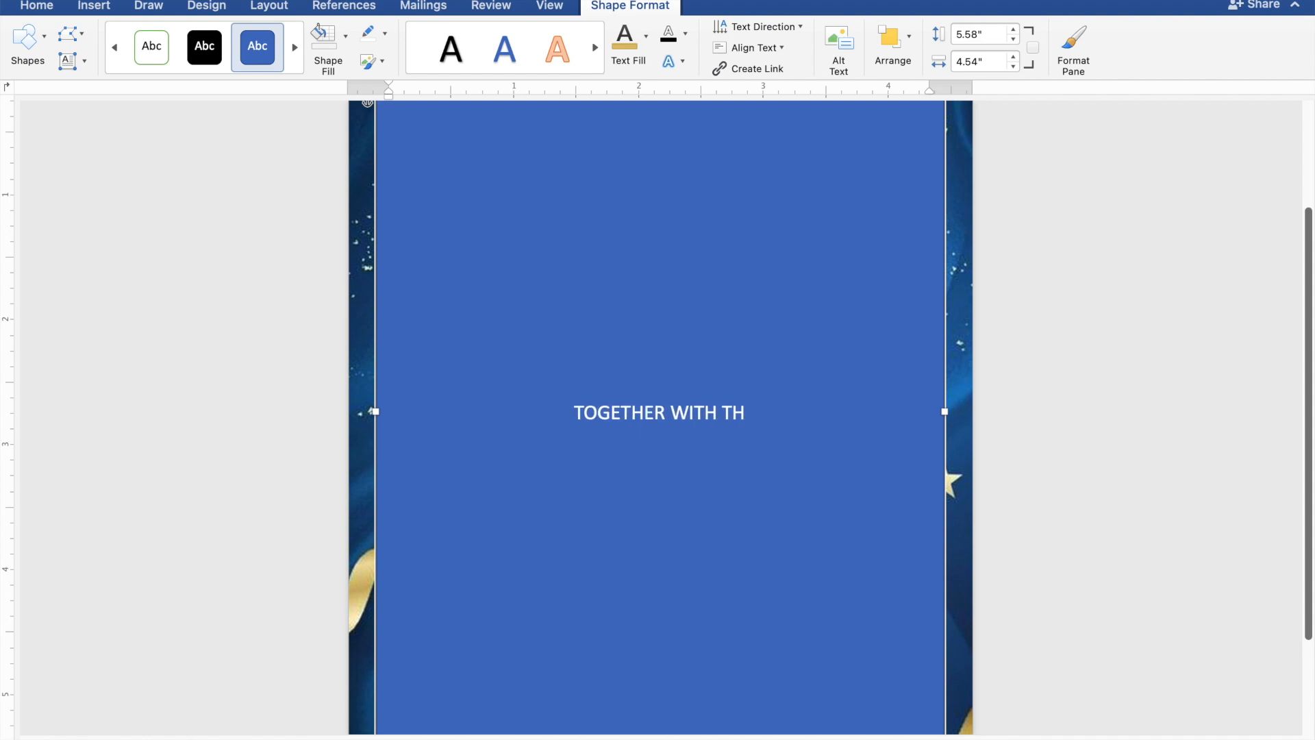
{"action": "type", "text": "EIR"}
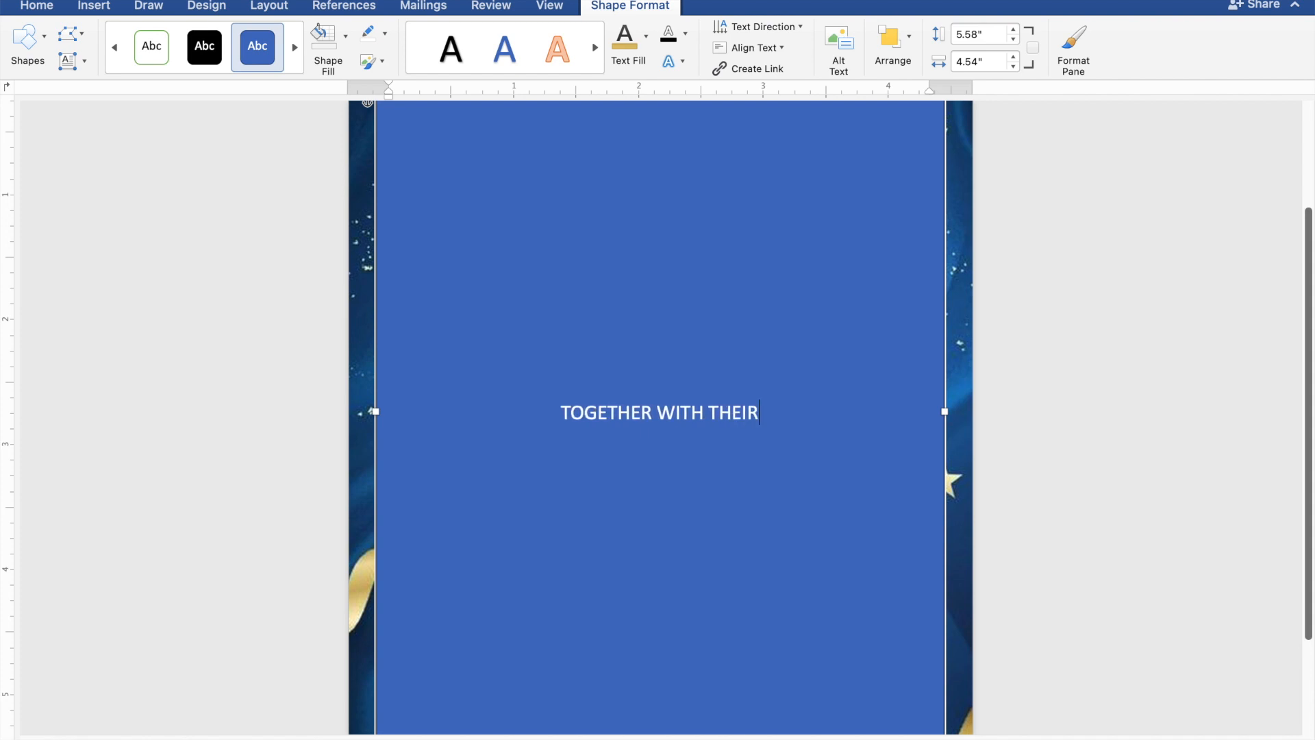
{"action": "type", "text": " FA"}
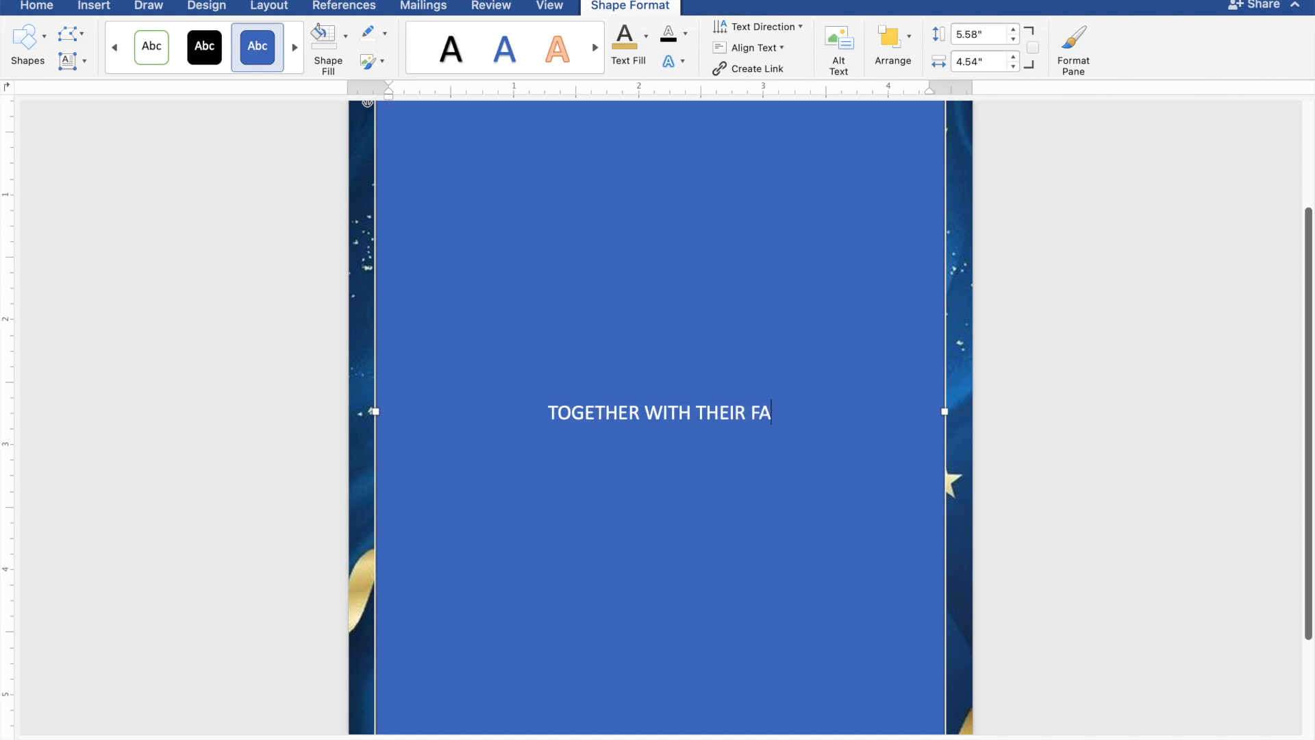
{"action": "type", "text": "MILIES"}
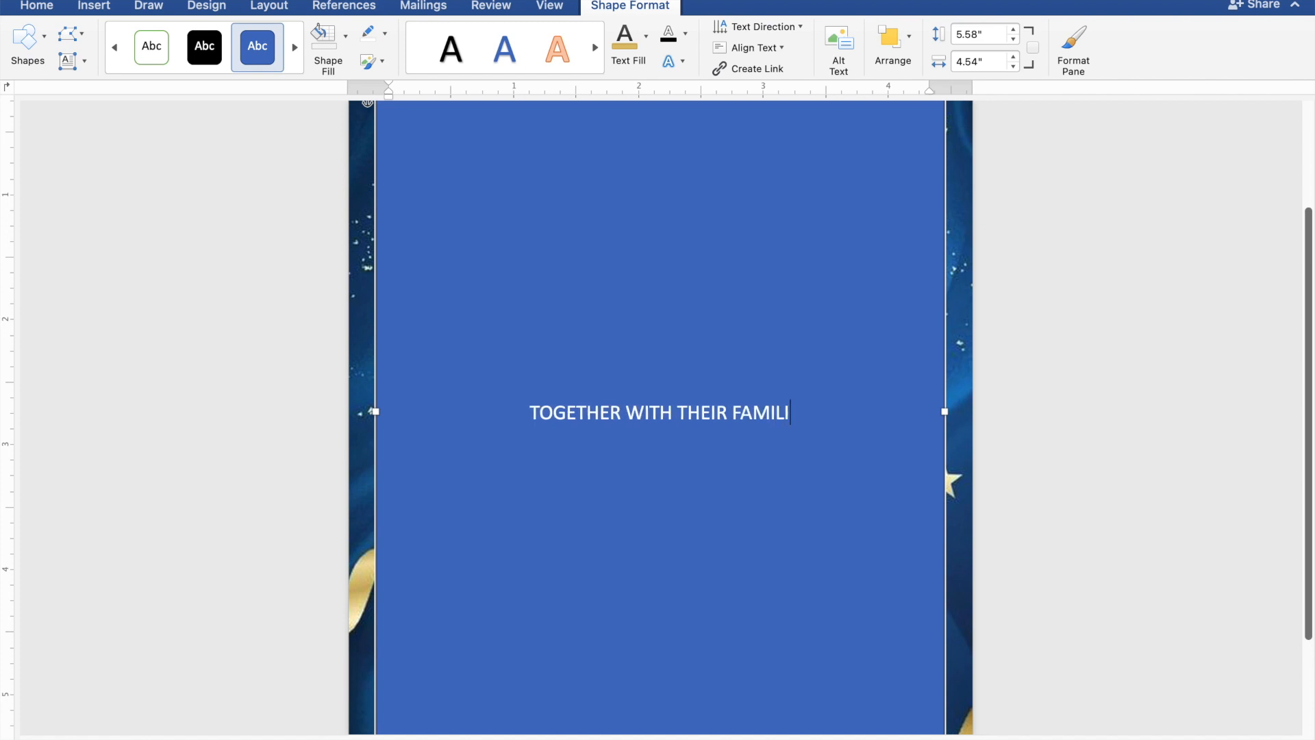
Step: Type the groom's name, "AND", and the bride's name on separate lines below
{"action": "key", "text": "Return"}
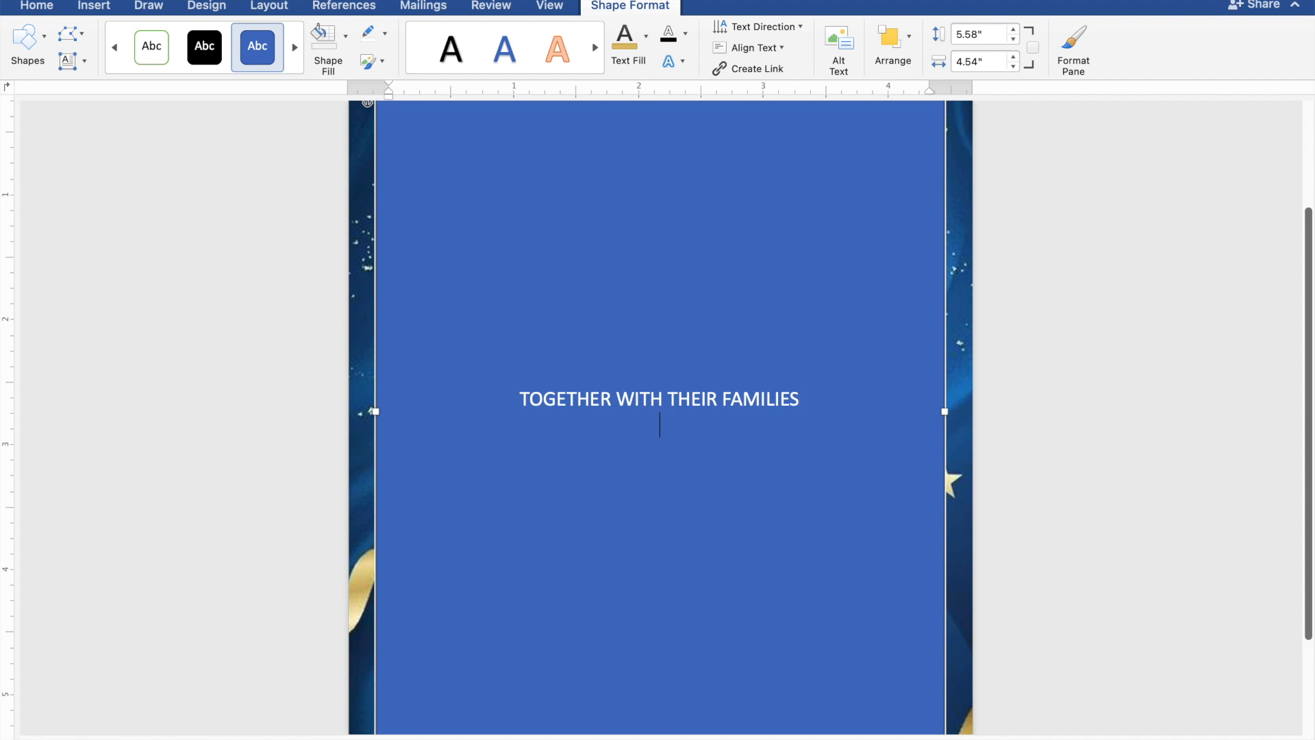
{"action": "key", "text": "Return"}
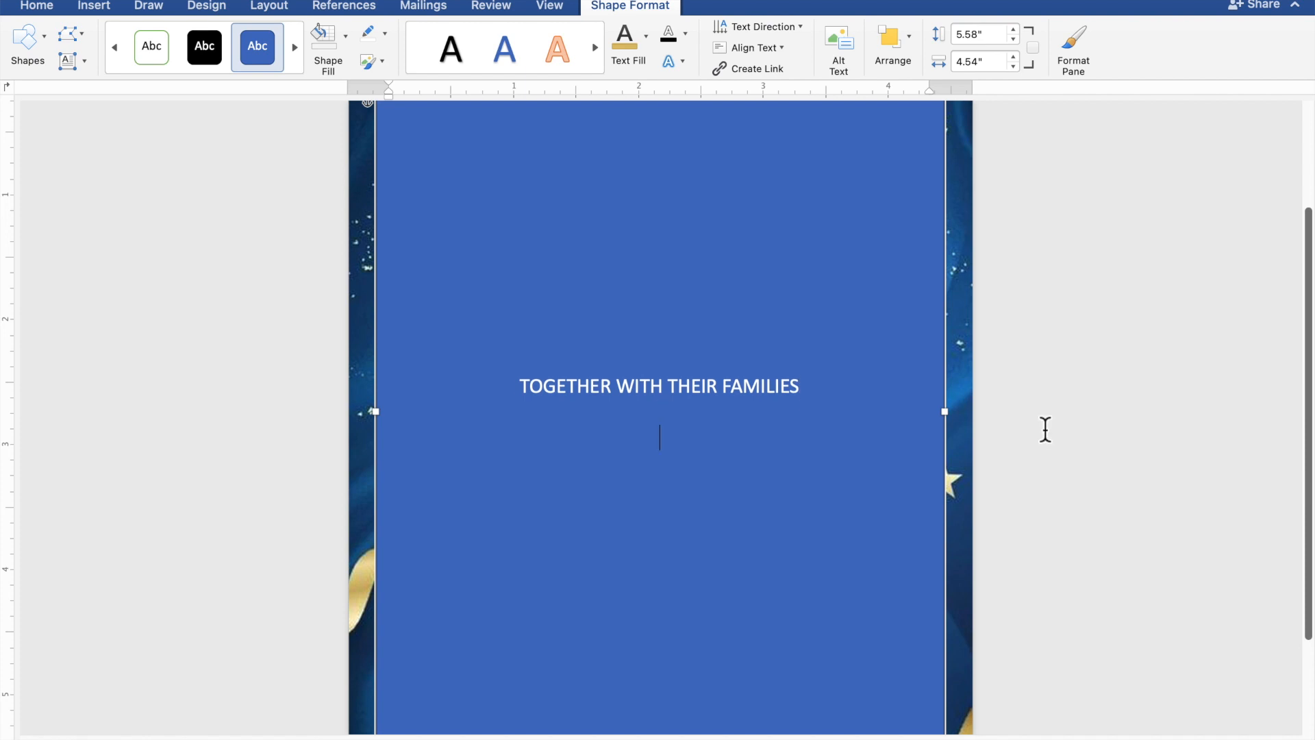
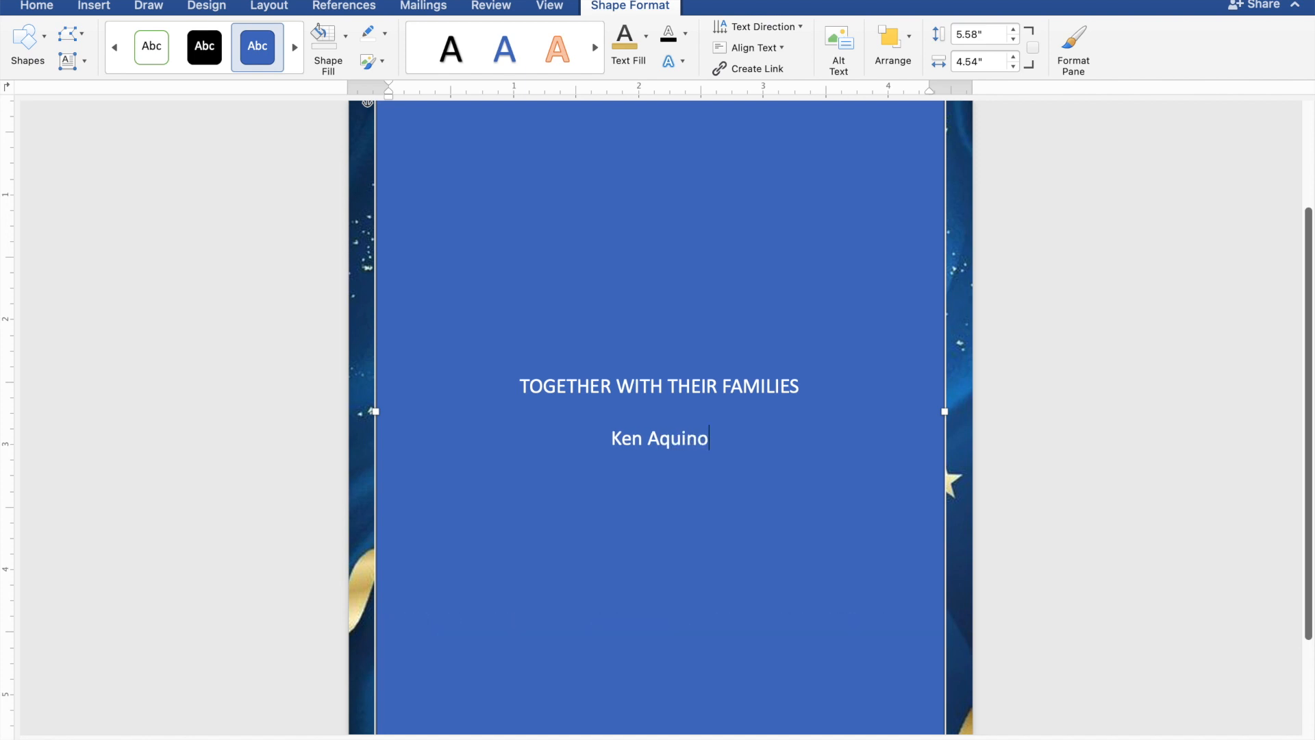
{"action": "type", "text": "AND"}
{"action": "key", "text": "Return"}
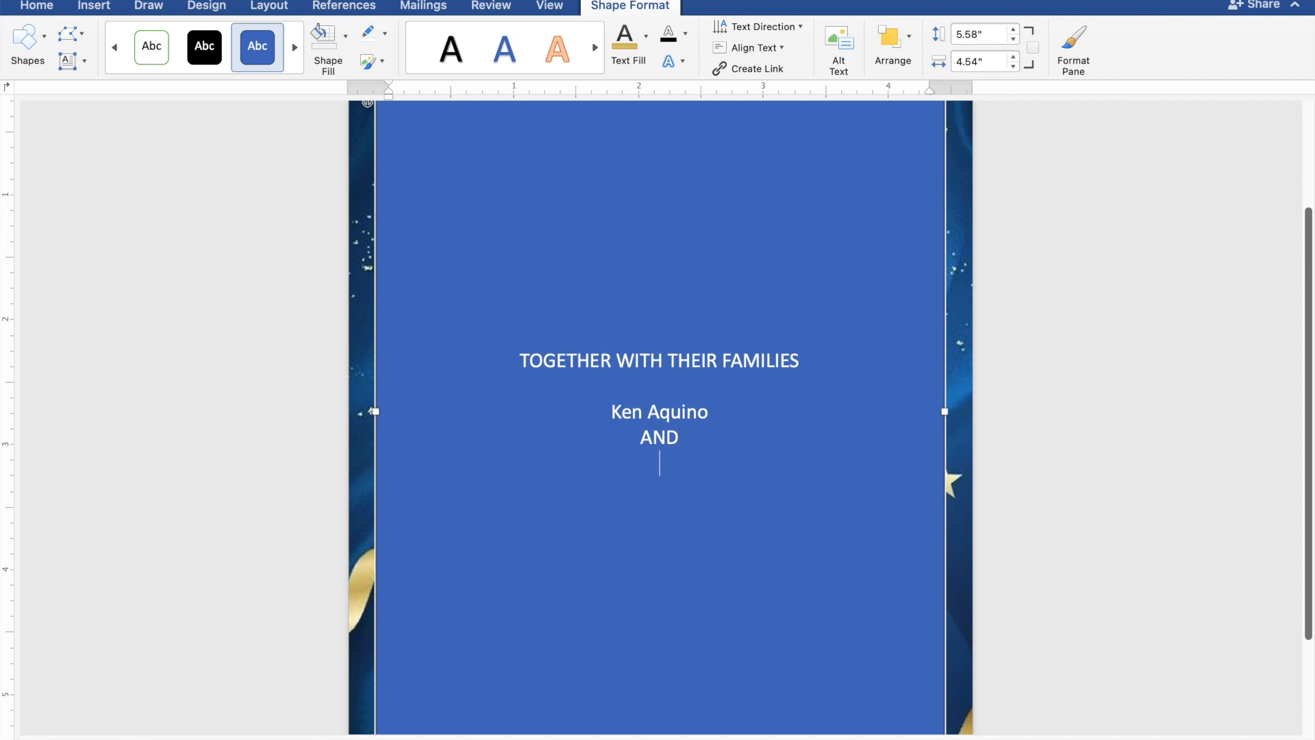
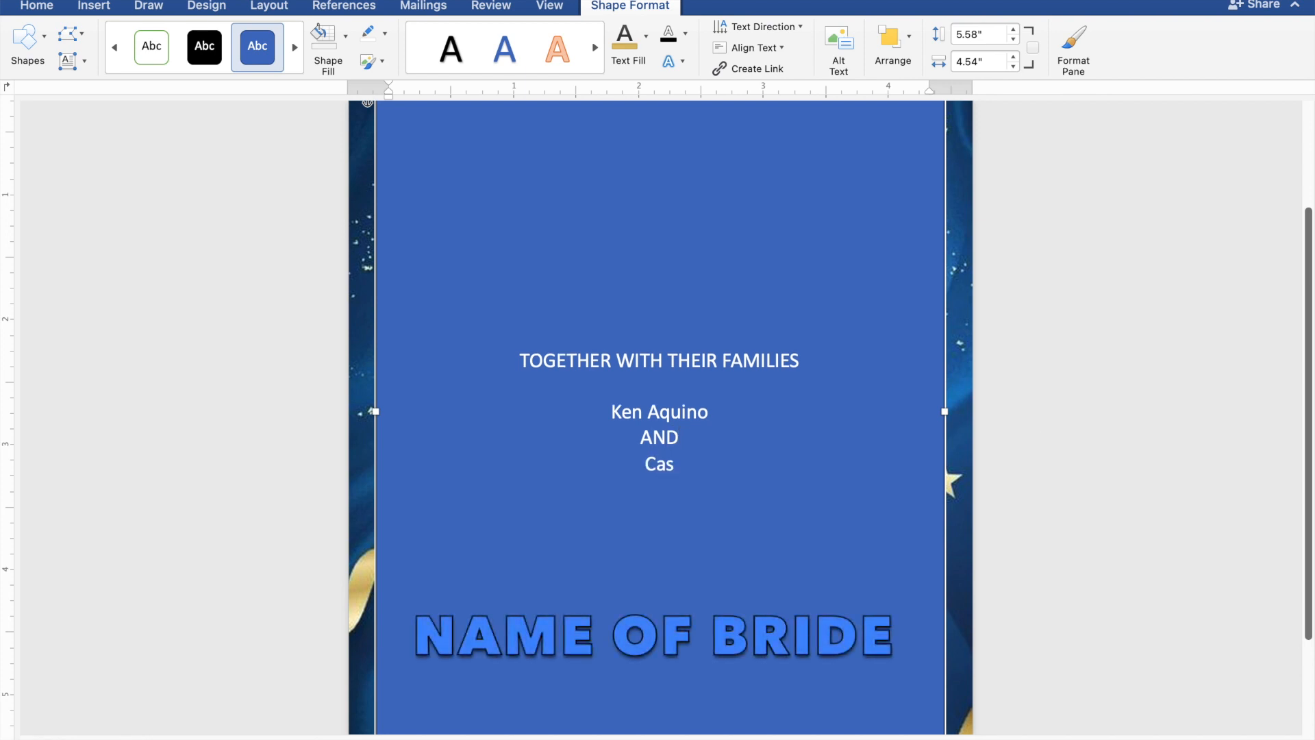
{"action": "key", "text": "Return"}
{"action": "key", "text": "Return"}
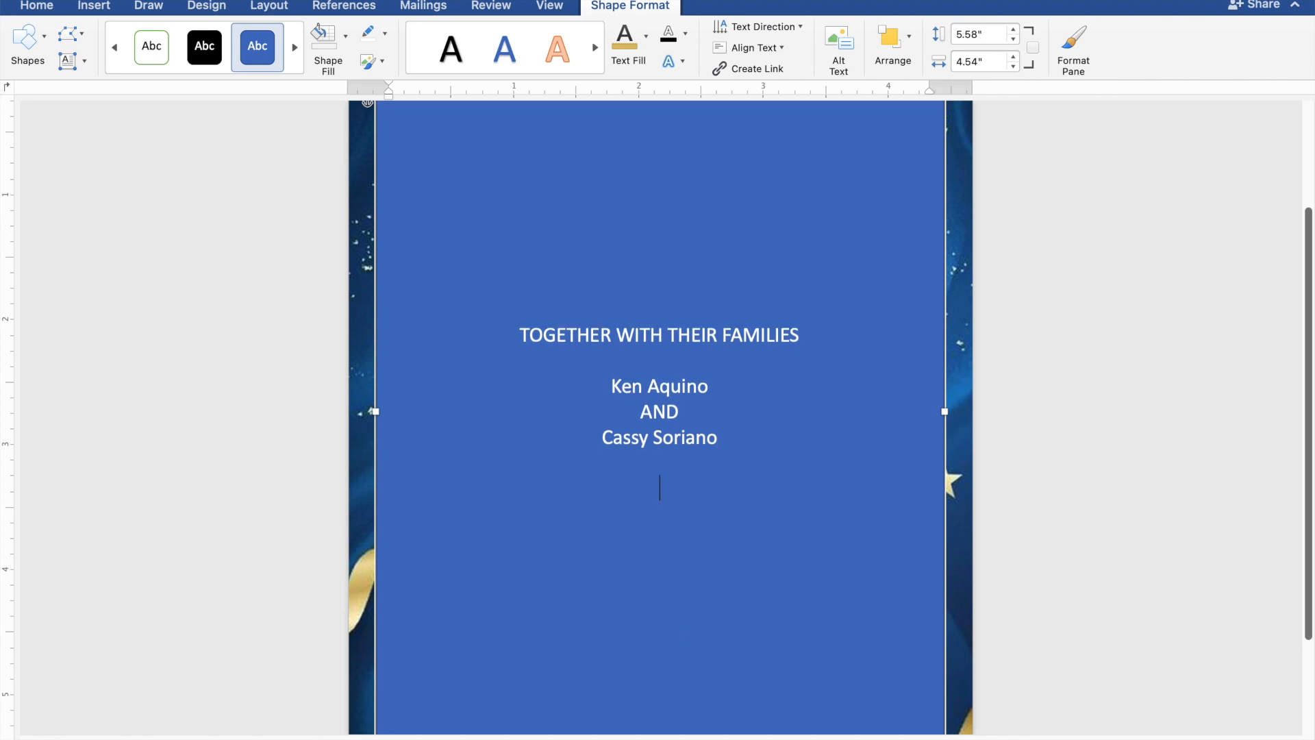
Step: Type "REQUEST THE PLEASURE OF YOUR PRESENCE" and "AS THEY JOYFULLY UNITE IN MARRIAGE" on two lines
{"action": "type", "text": "REQUEST T"}
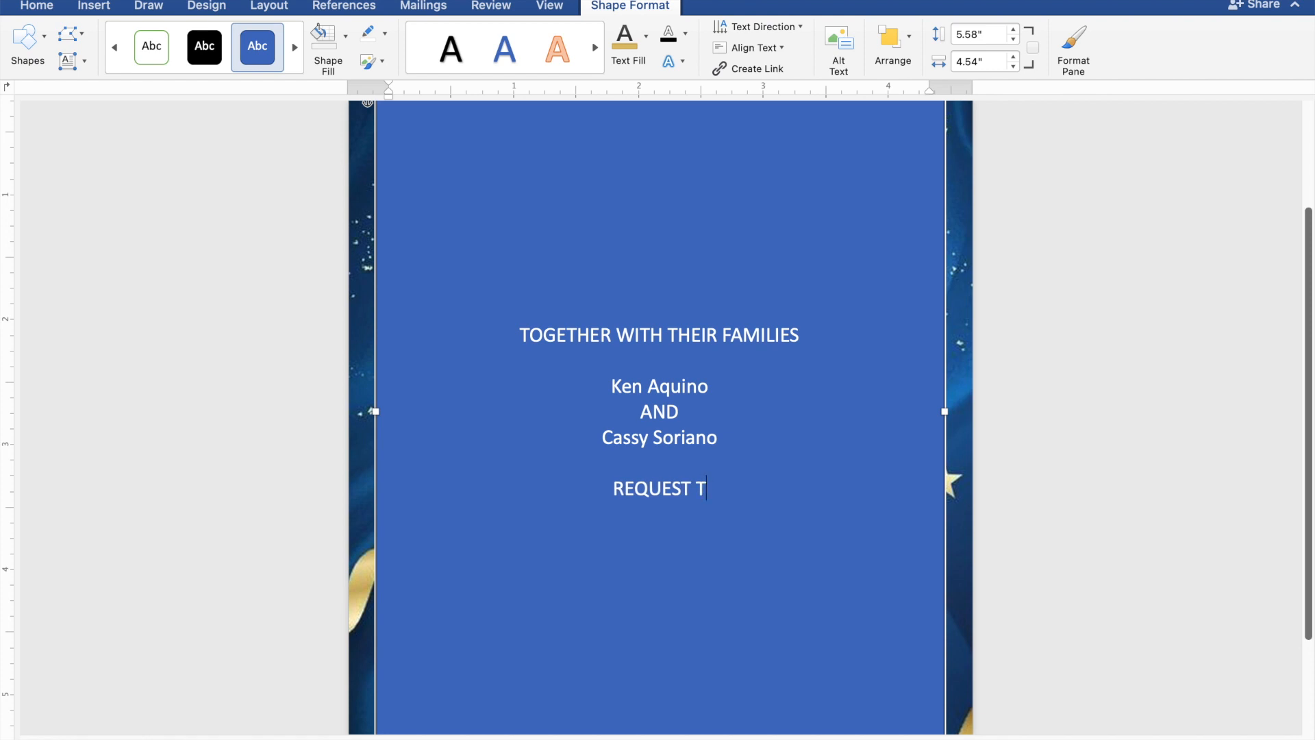
{"action": "type", "text": "HE PLEASURE"}
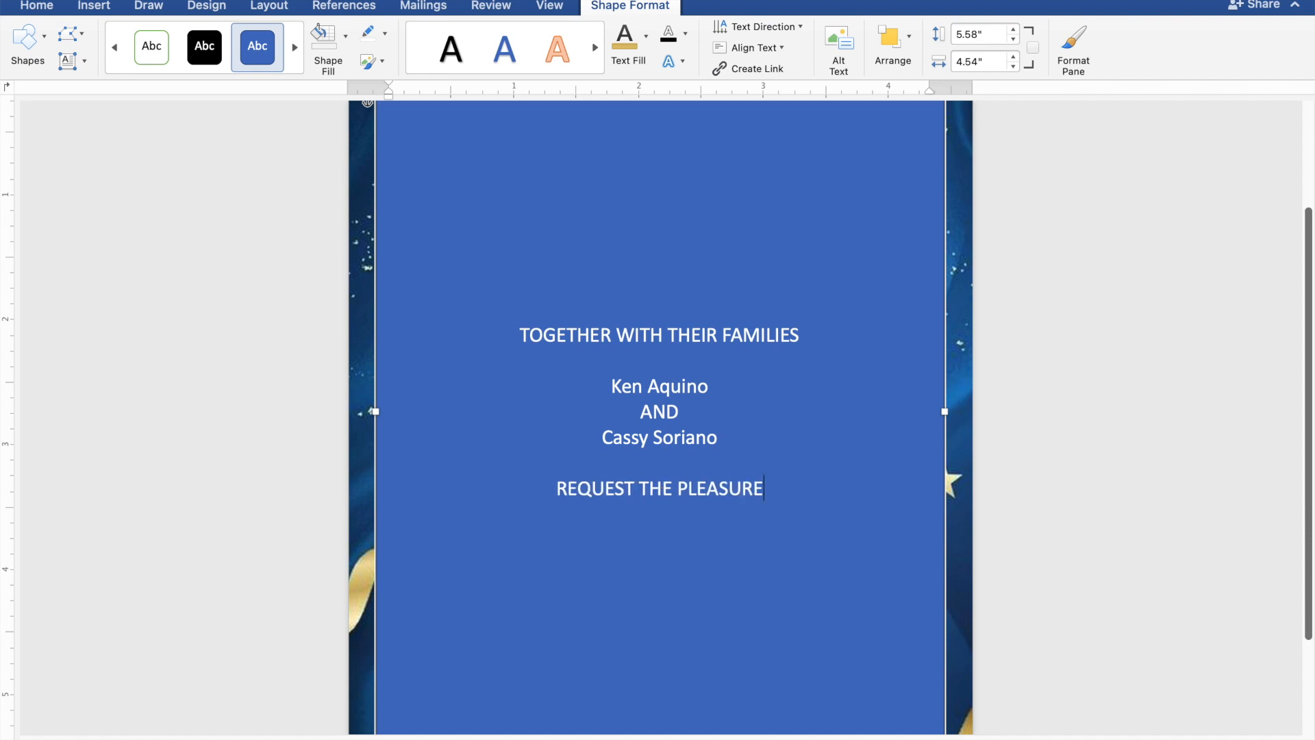
{"action": "type", "text": " OF"}
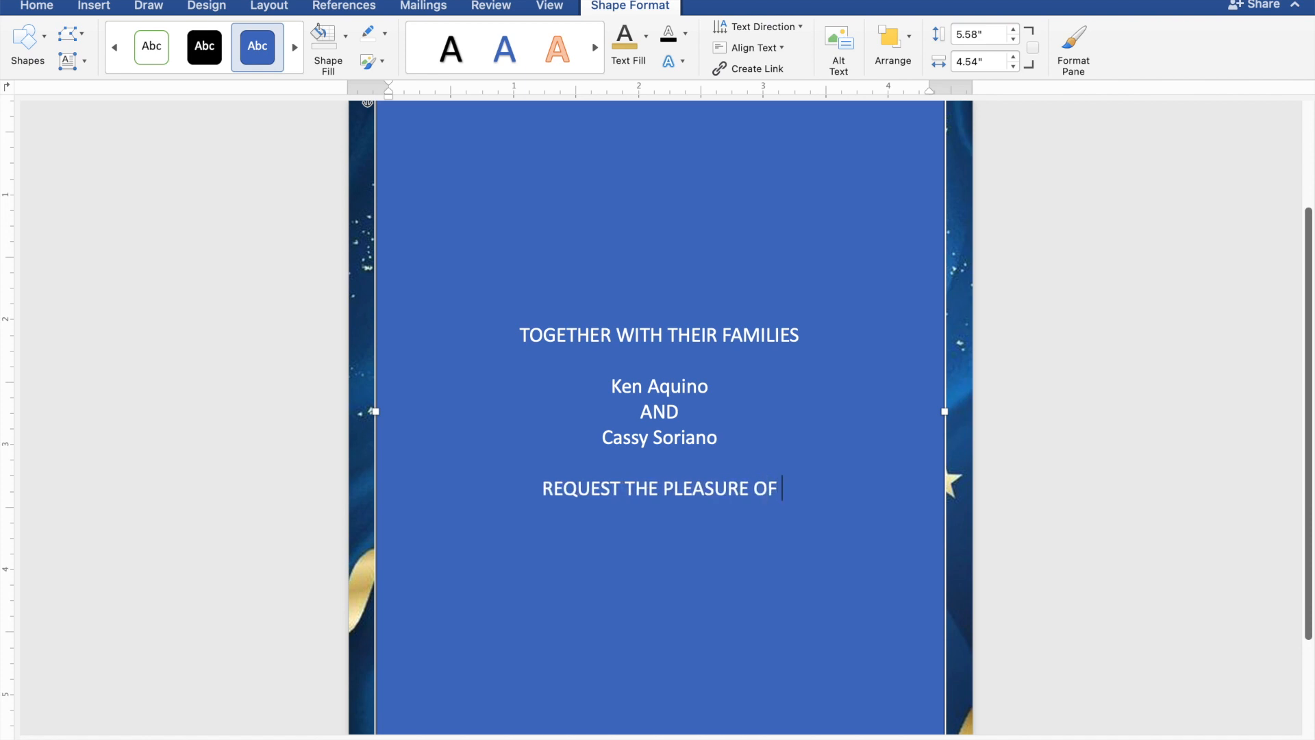
{"action": "type", "text": " YOU"}
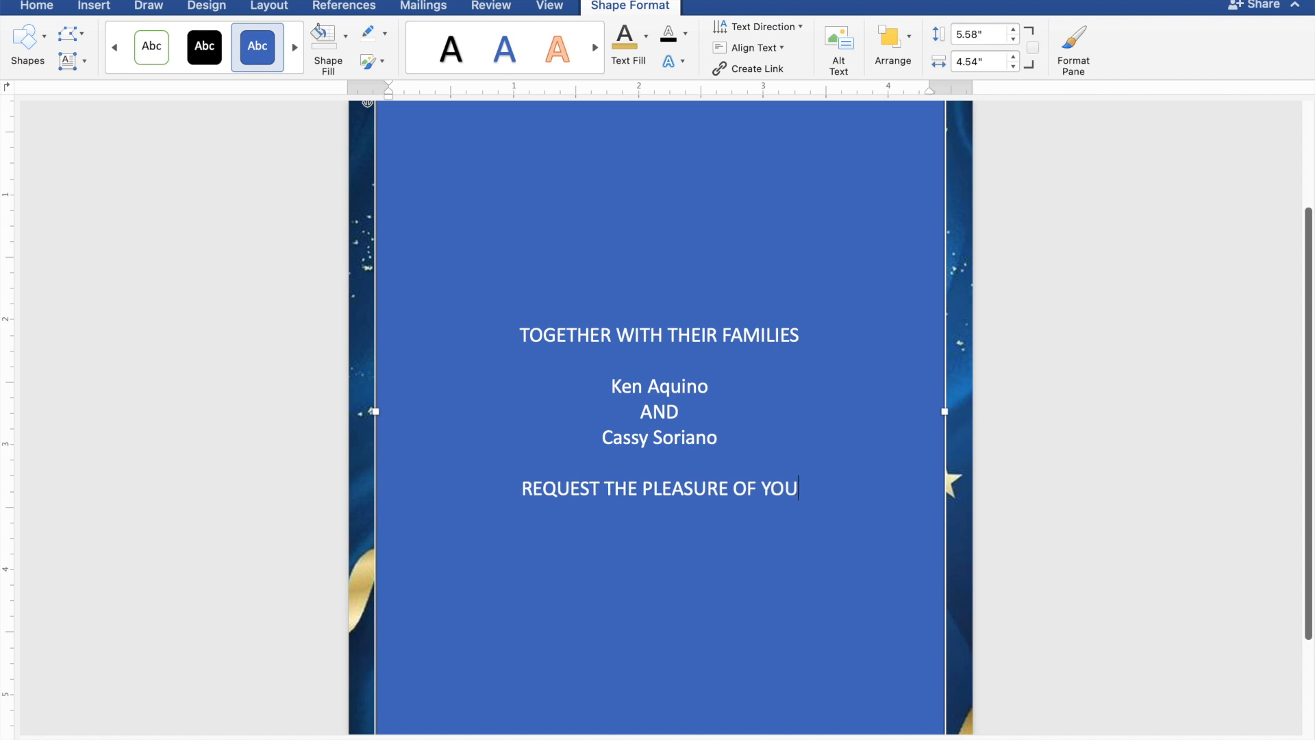
{"action": "type", "text": "R PR"}
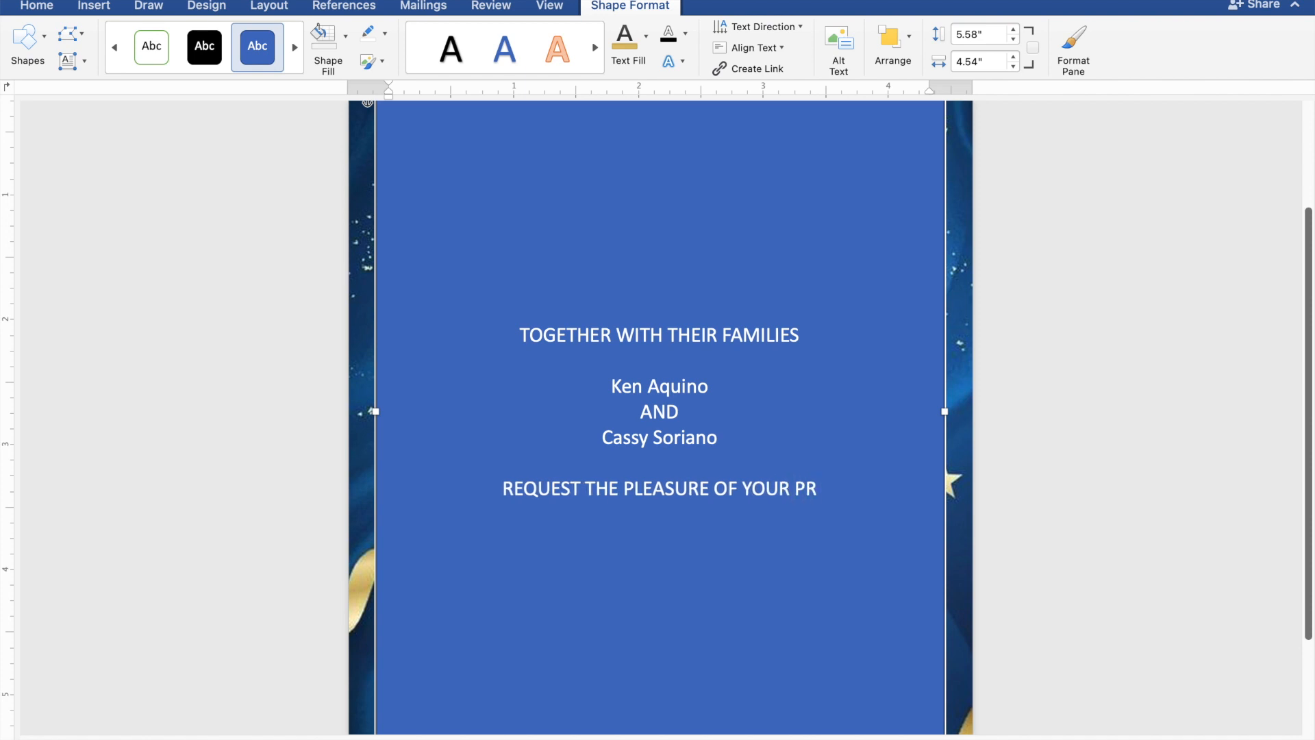
{"action": "type", "text": "ESENCE"}
{"action": "key", "text": "Return"}
{"action": "type", "text": "AS"}
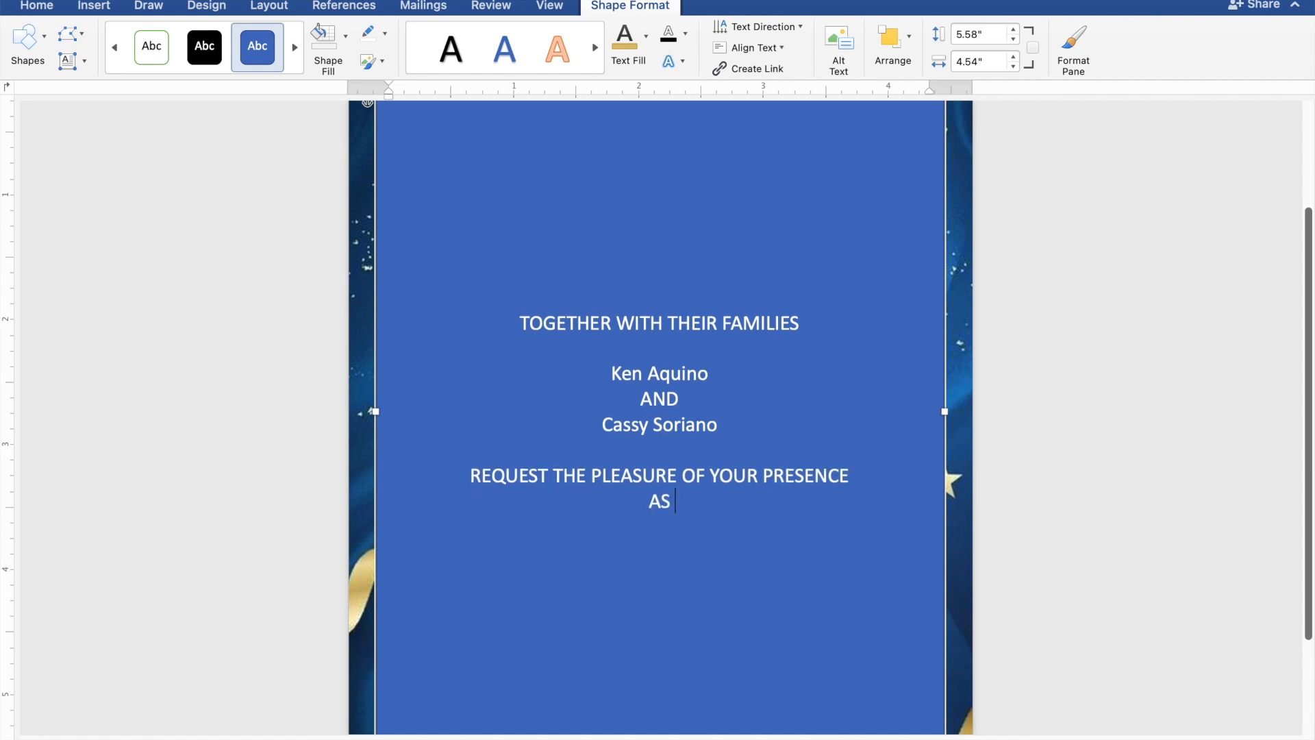
{"action": "type", "text": " THEY JOYFULLY UNITE"}
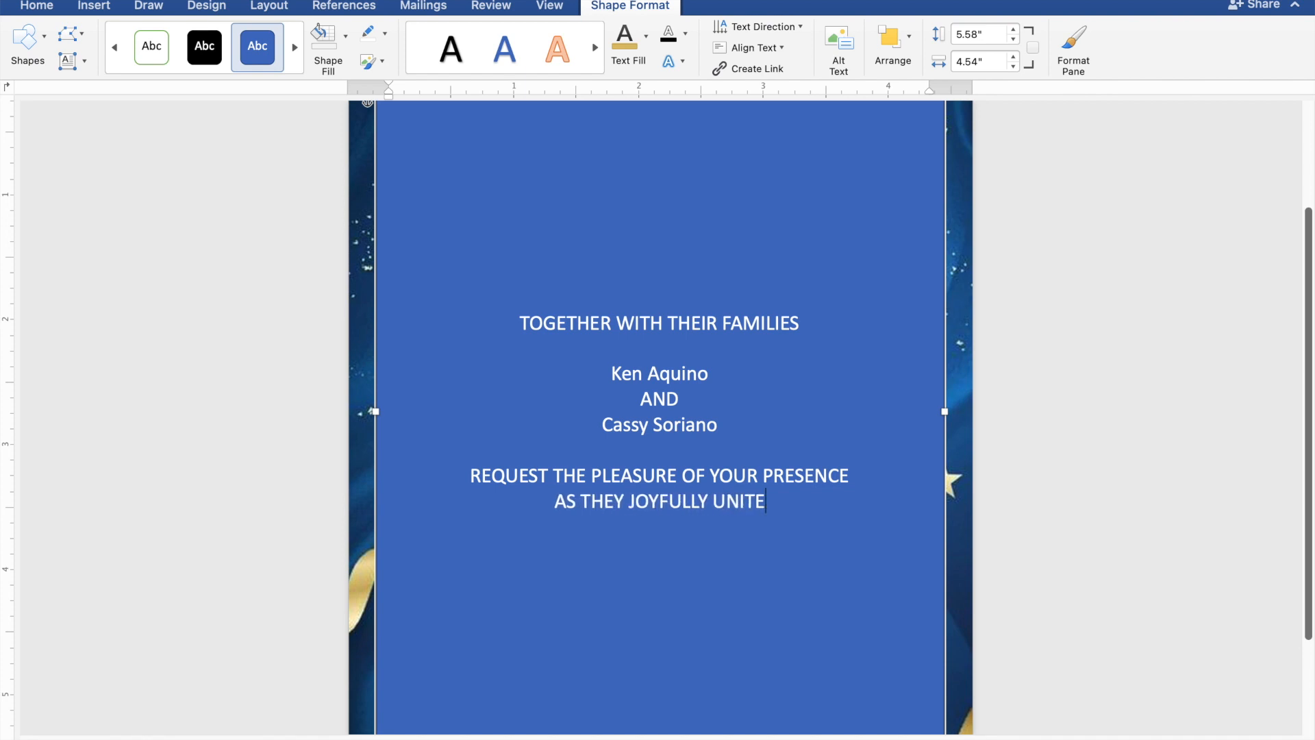
{"action": "type", "text": " IN"}
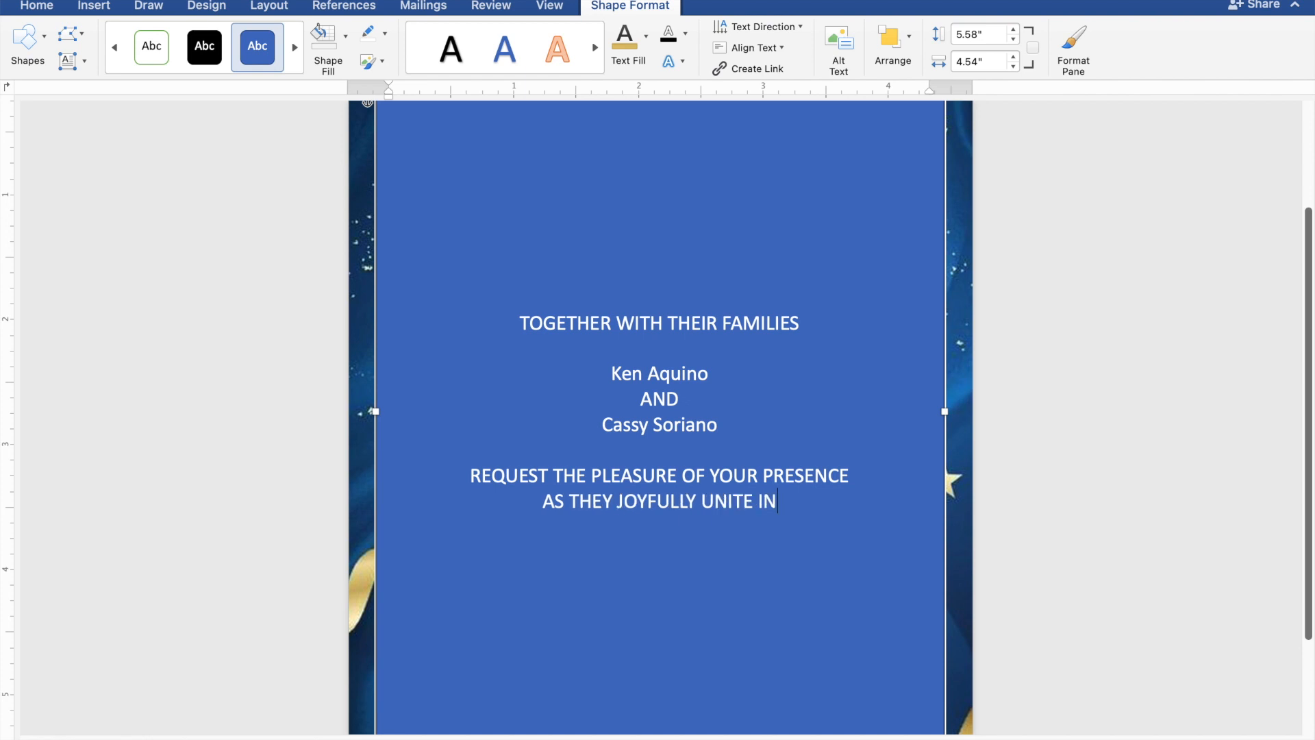
{"action": "type", "text": " MARRIA"}
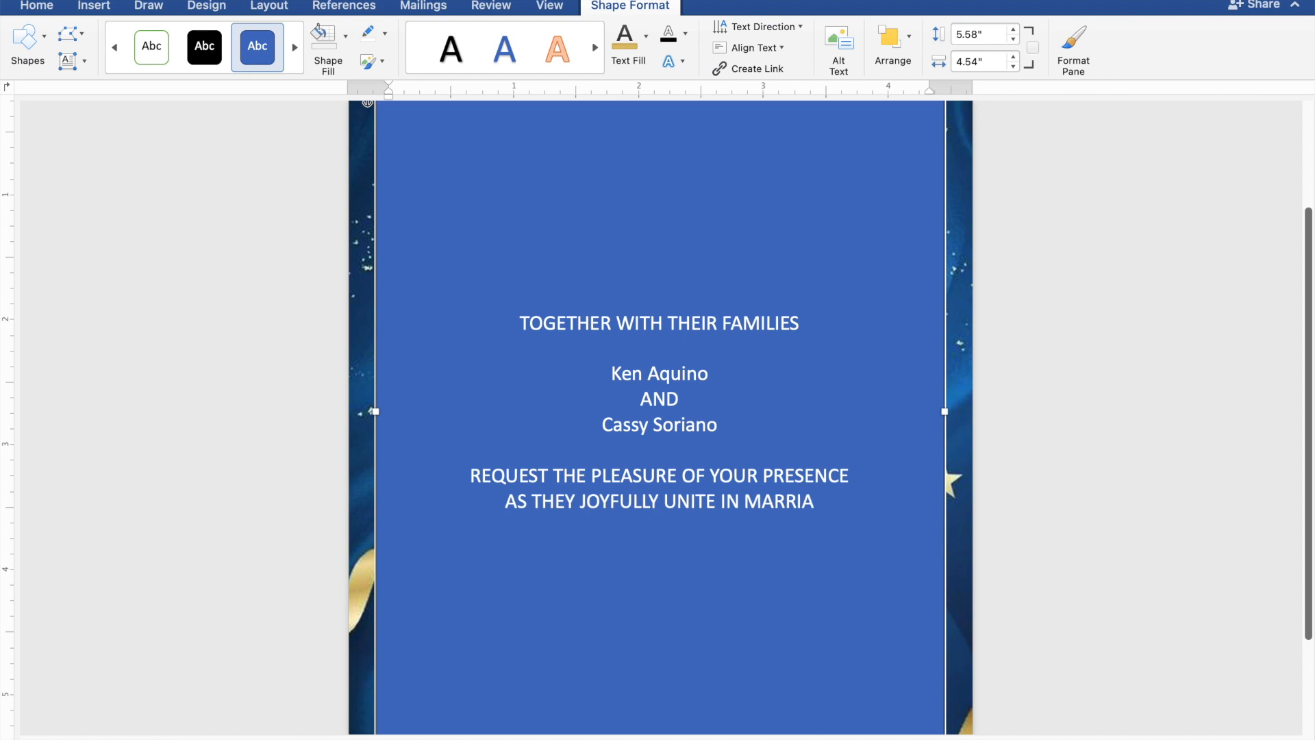
{"action": "type", "text": "GE"}
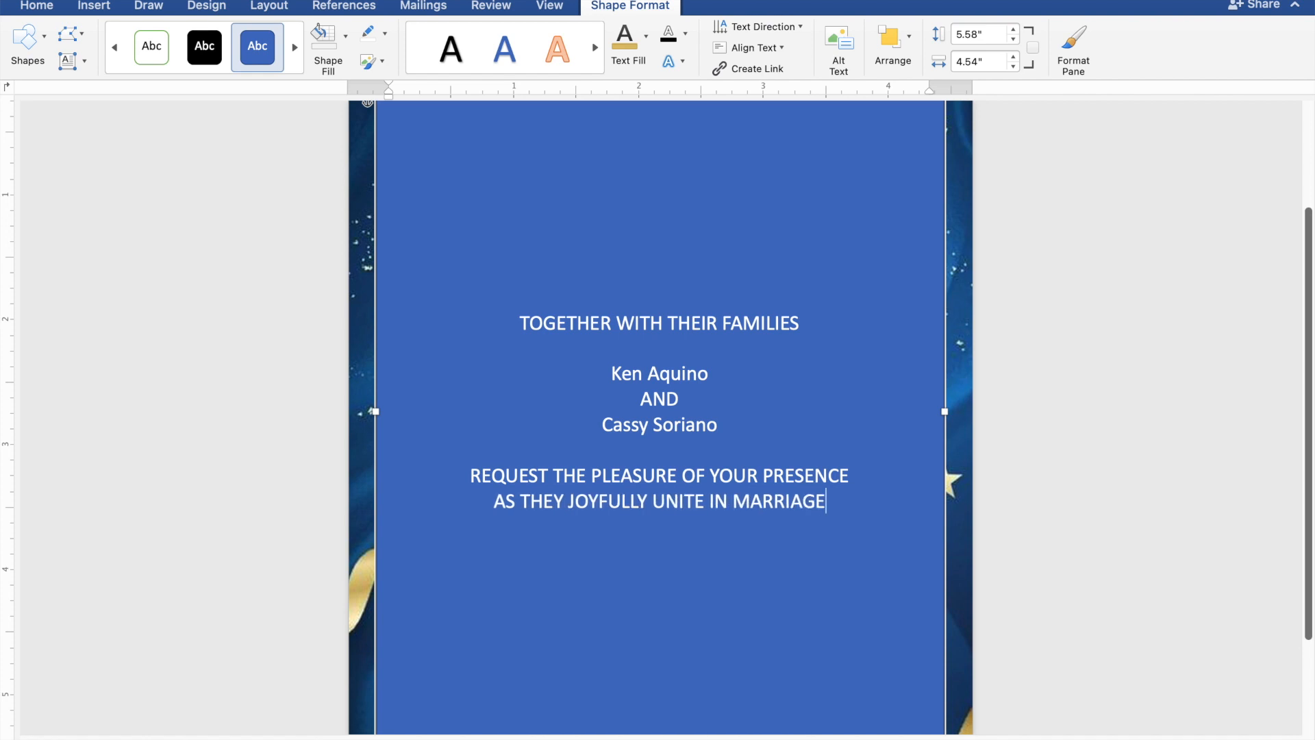
{"action": "key", "text": "Return"}
{"action": "key", "text": "Return"}
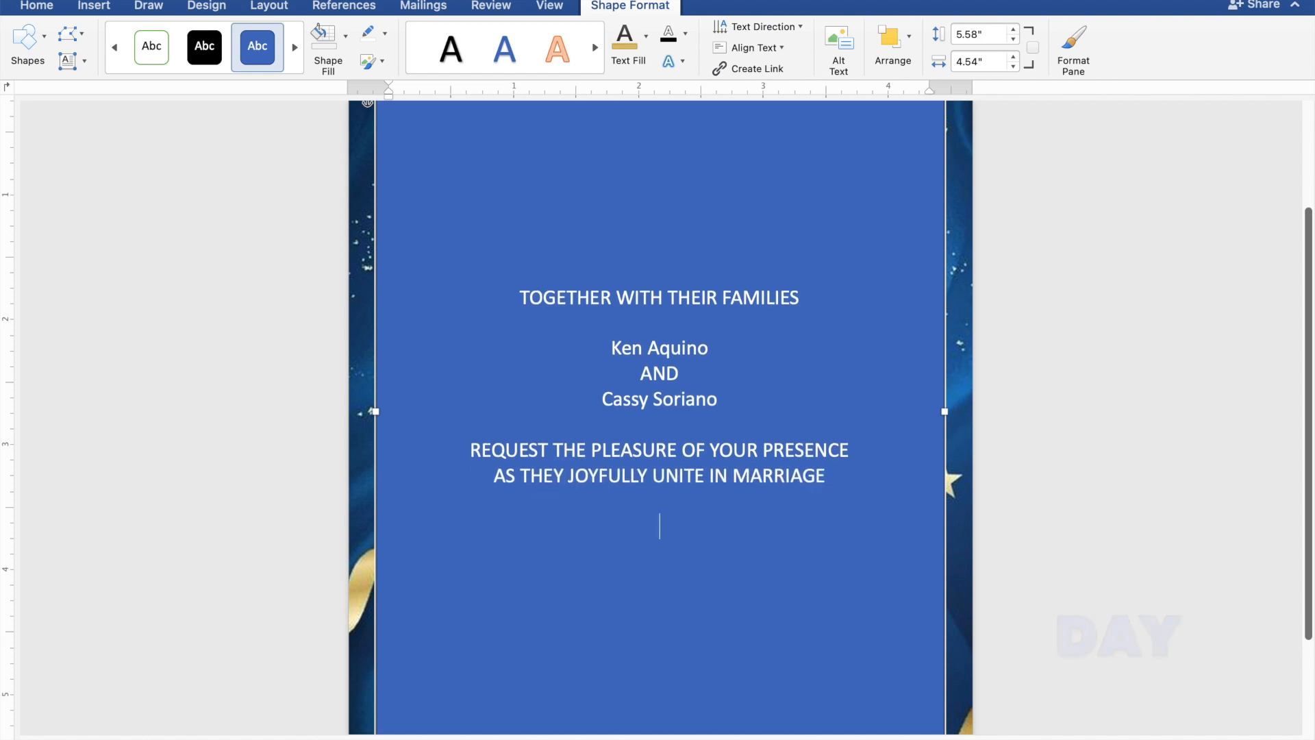
Step: Type "SUNDAY", "DECEMBER 31, 2023" and "10:00 IN THE MORNING" on separate lines
{"action": "type", "text": "SUND"}
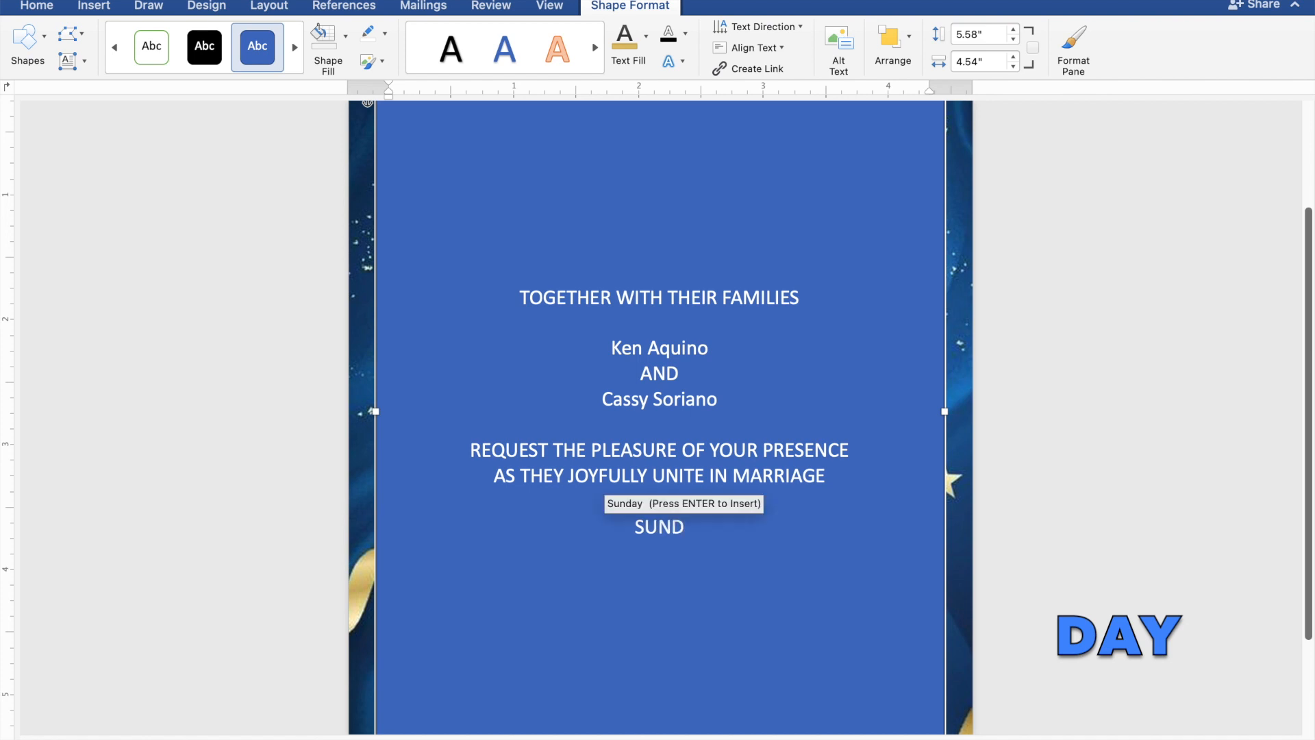
{"action": "type", "text": "AY"}
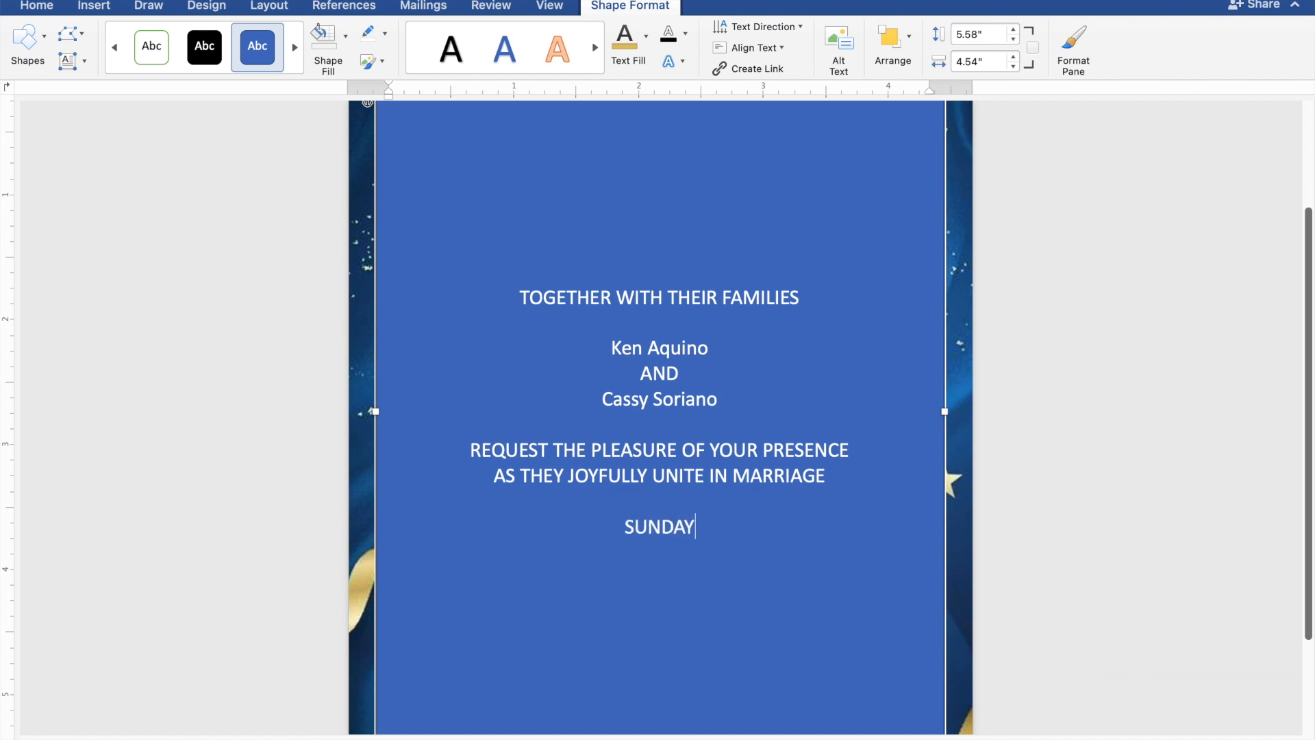
{"action": "key", "text": "Return"}
{"action": "type", "text": "D"}
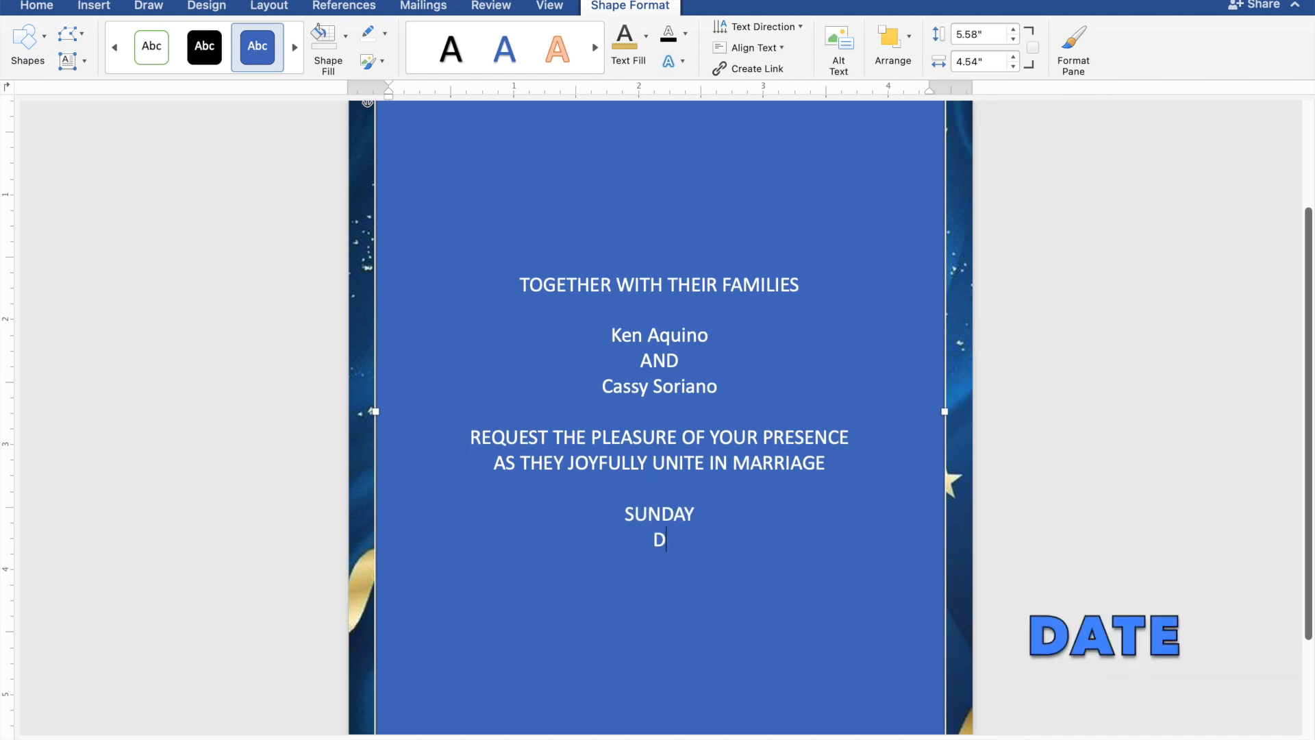
{"action": "type", "text": "ECEM"}
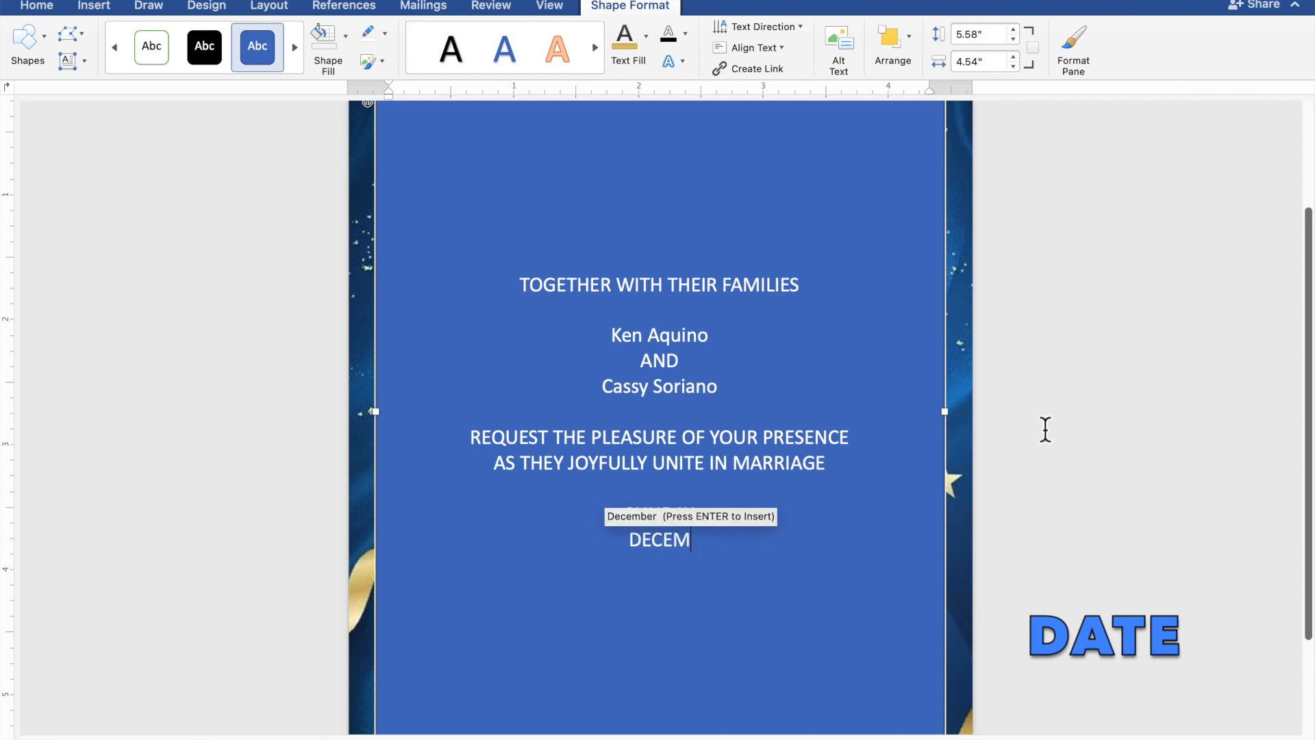
{"action": "type", "text": "BER 31, 2023"}
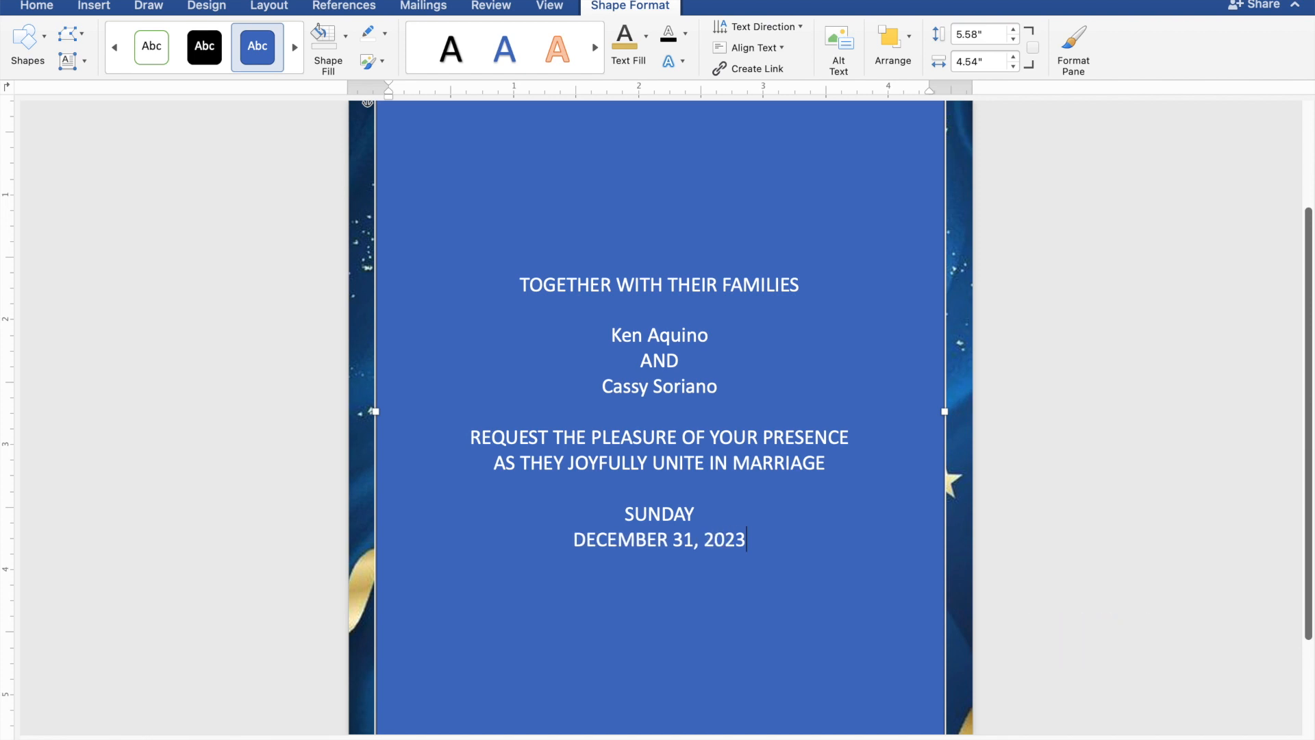
{"action": "key", "text": "Return"}
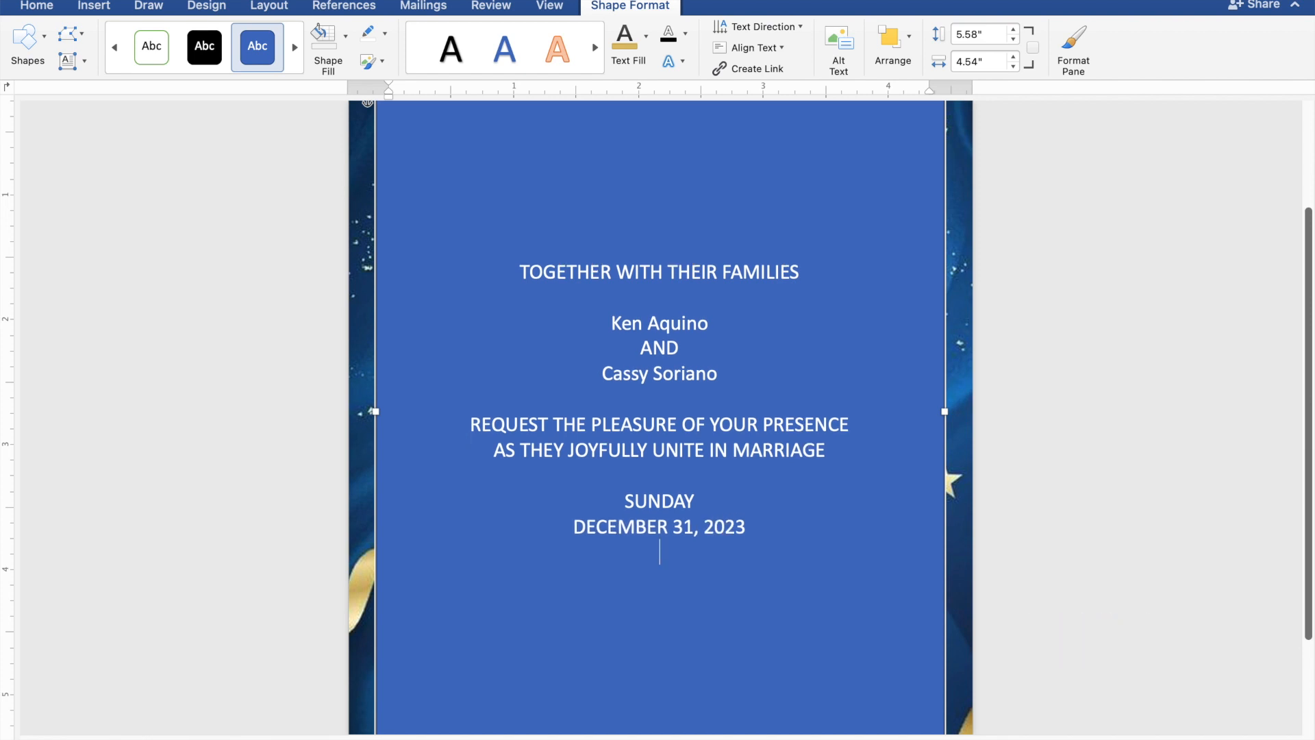
{"action": "type", "text": "10:00 IN THE"}
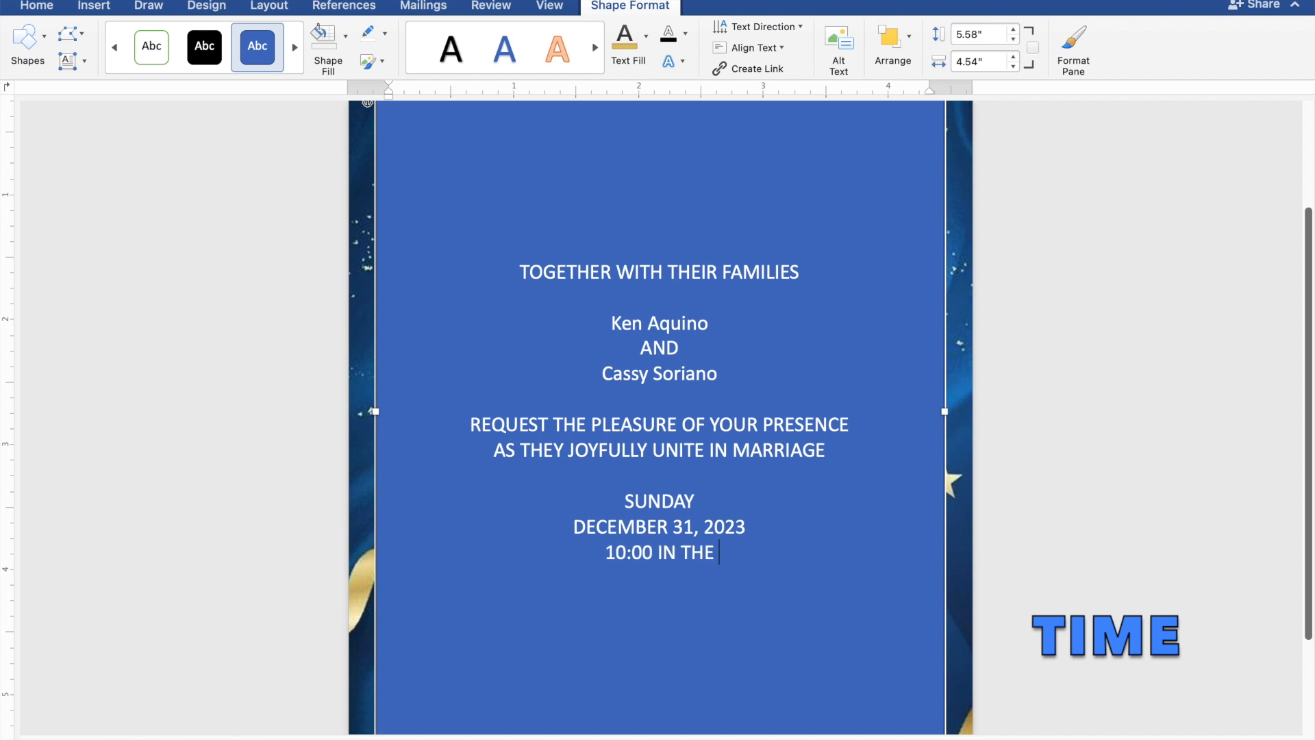
{"action": "type", "text": " MOR"}
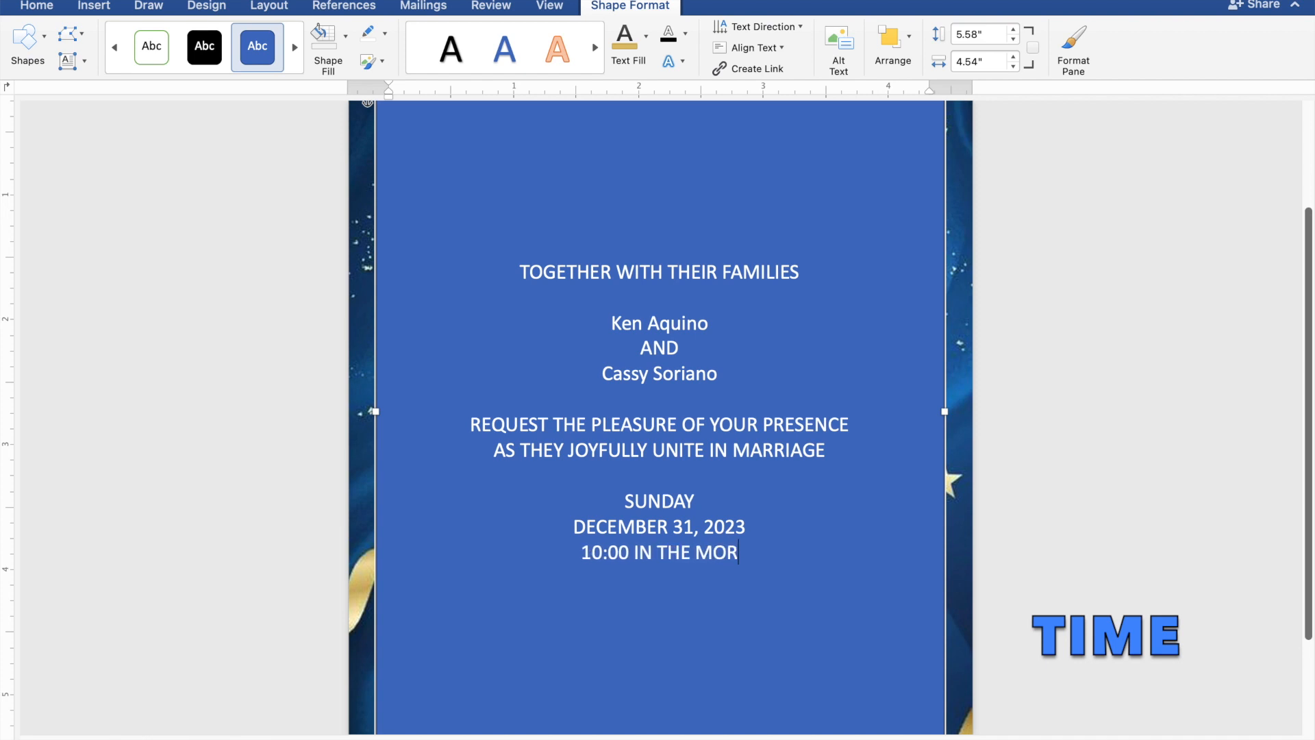
{"action": "type", "text": "NING"}
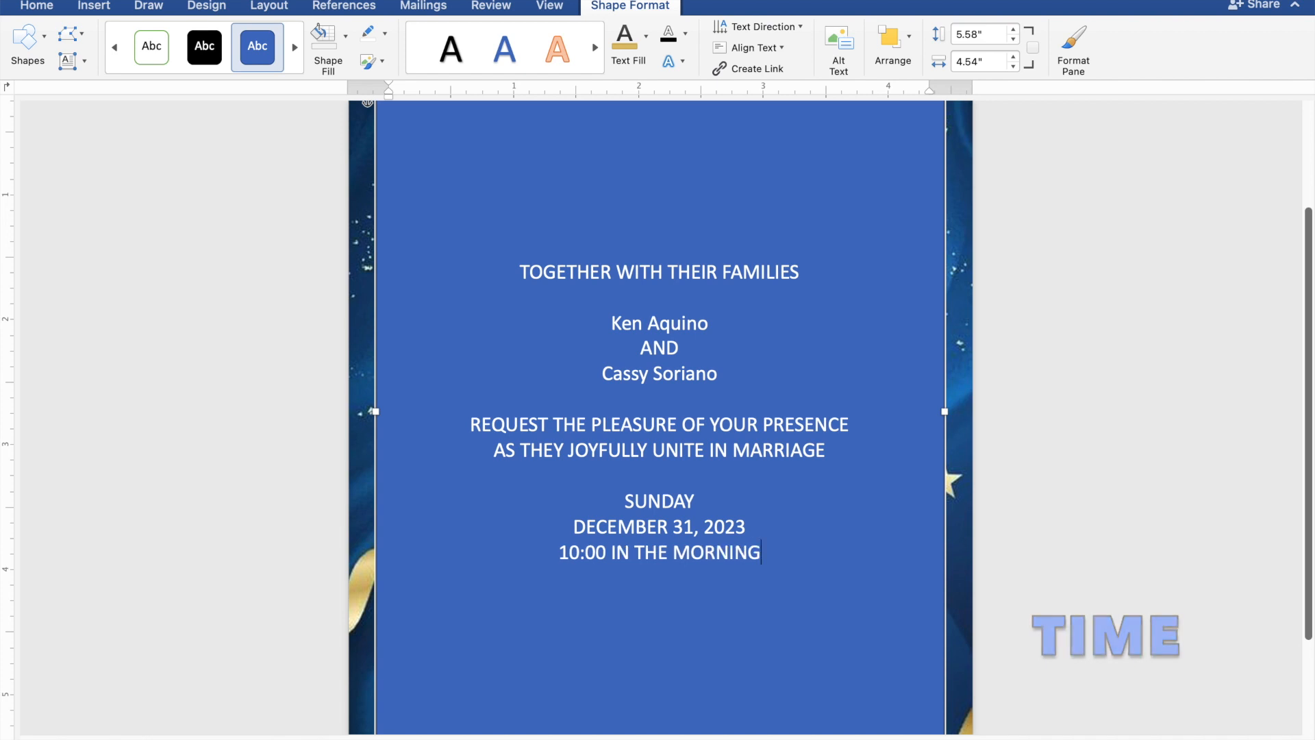
{"action": "key", "text": "Return"}
Step: Type "ST. THOMAS AQUINAS PARISH CHURCH", "MANGALDAN, PANGASINAN" and "Reception to follow" on separate lines
{"action": "type", "text": "S"}
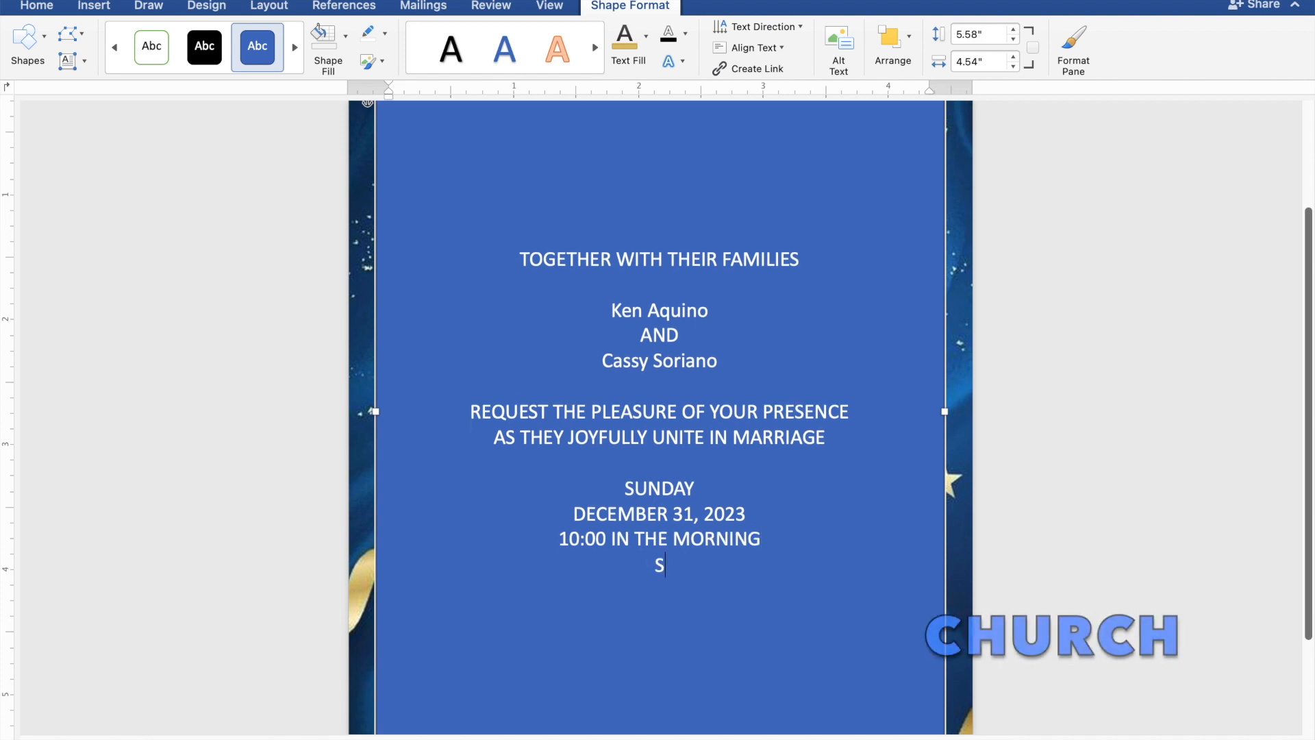
{"action": "type", "text": "T. THOM"}
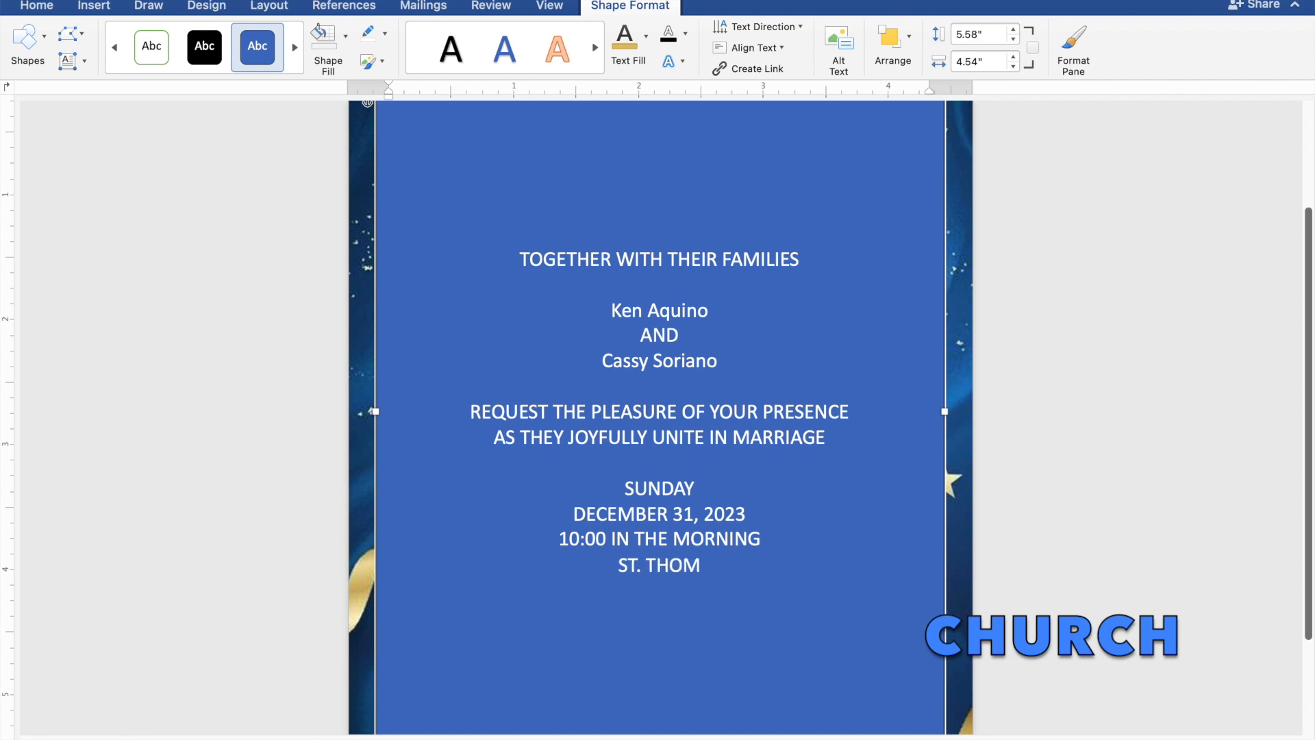
{"action": "type", "text": "AS AQUINAS"}
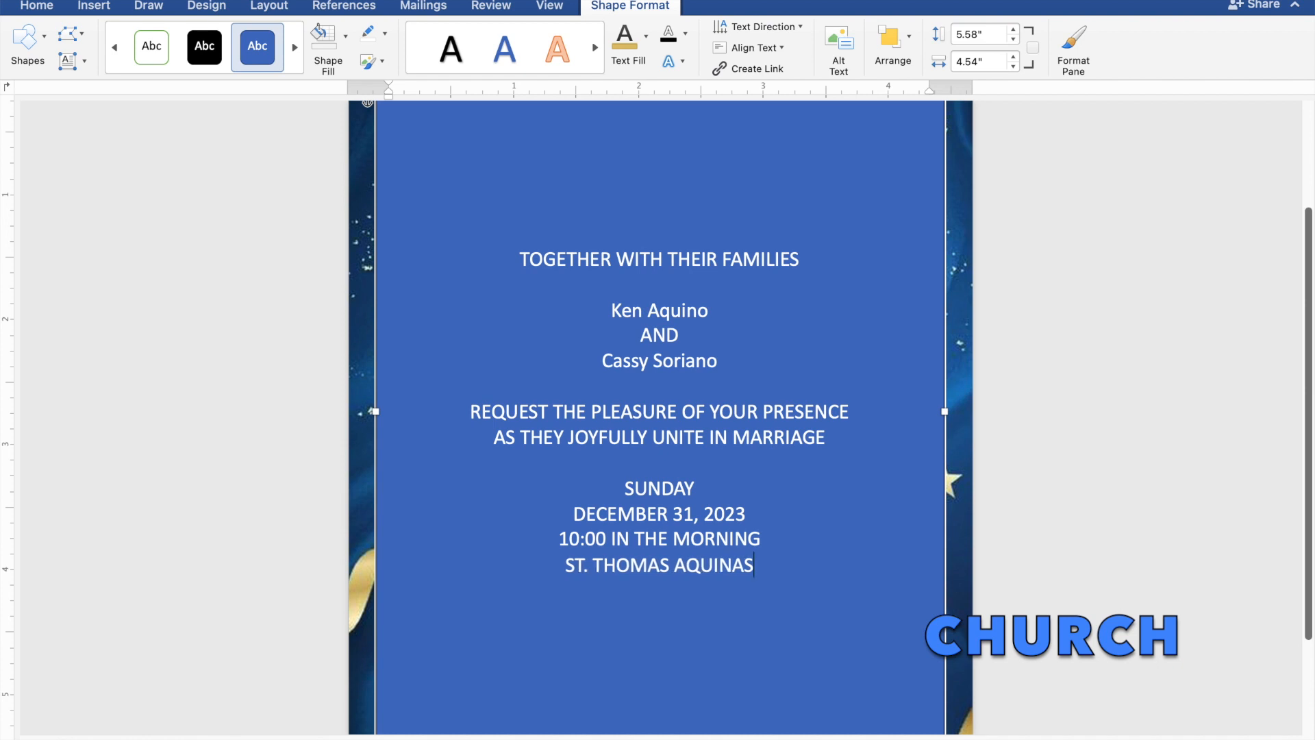
{"action": "type", "text": " PA"}
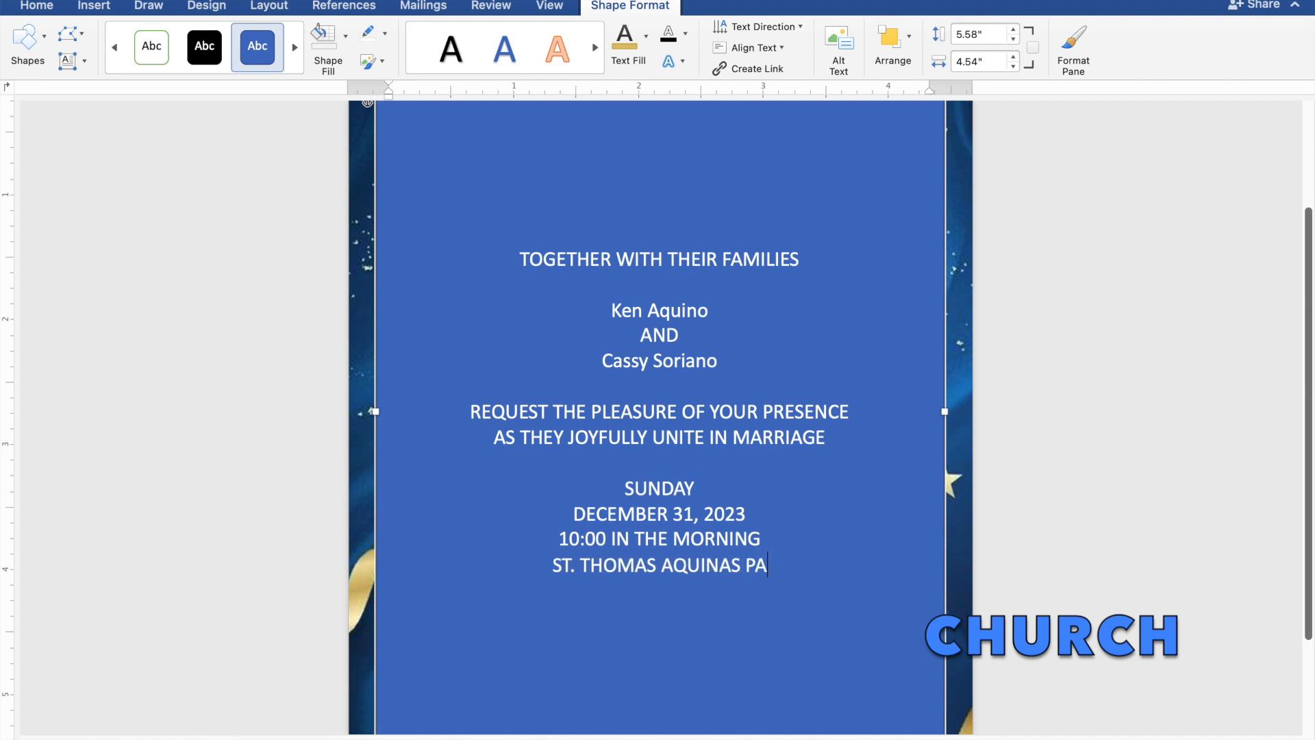
{"action": "type", "text": "RISH"}
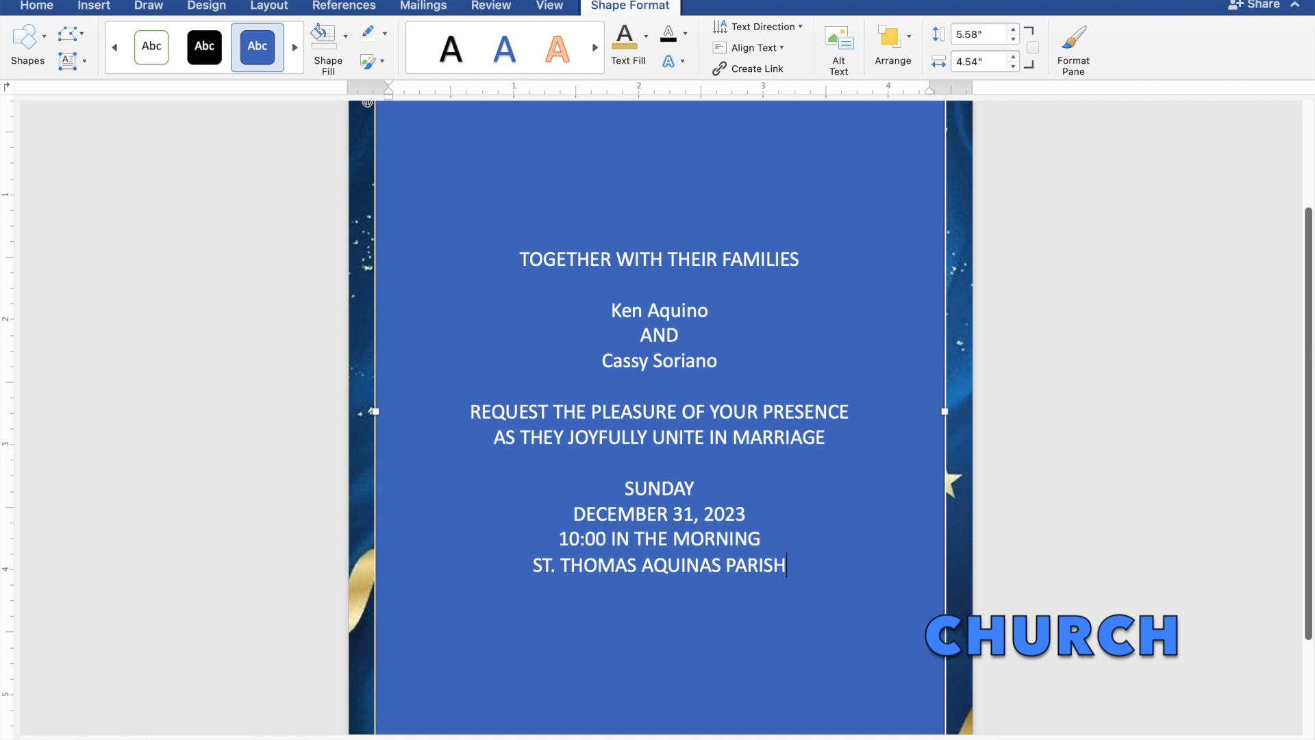
{"action": "type", "text": " CH"}
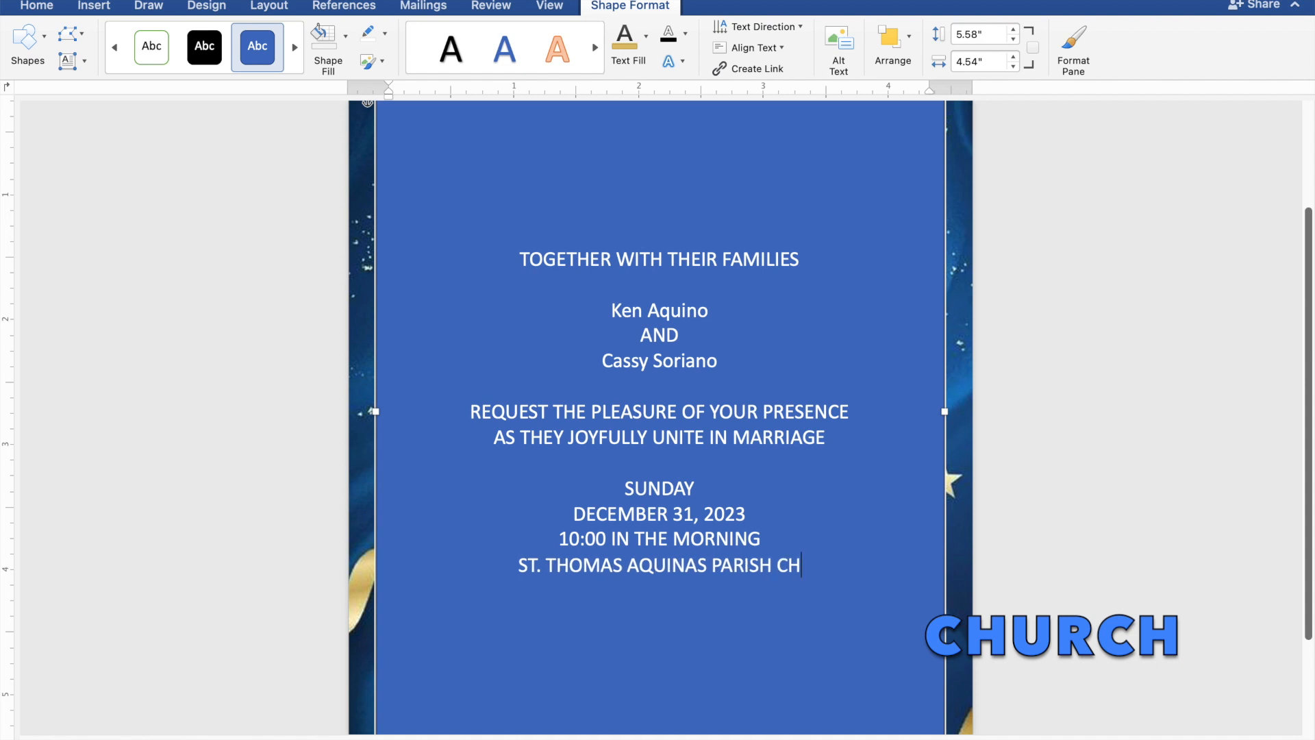
{"action": "type", "text": "URCH"}
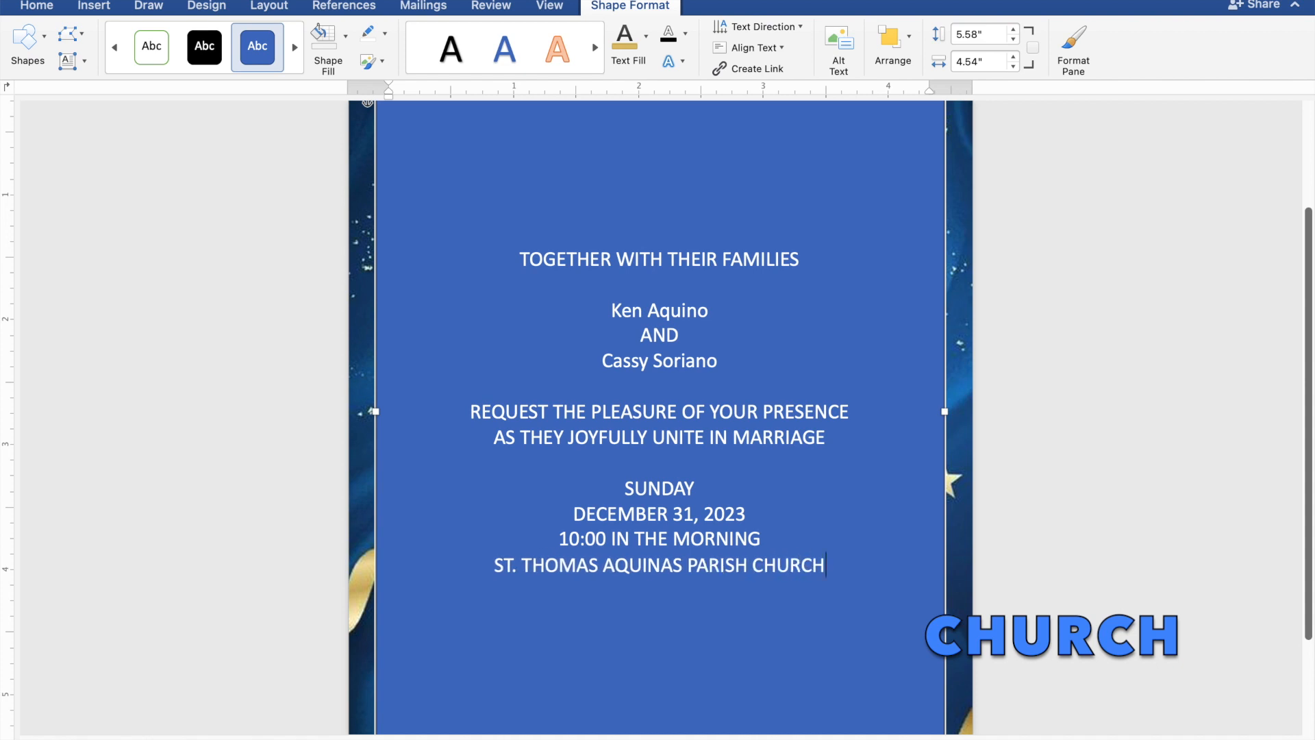
{"action": "key", "text": "Return"}
{"action": "type", "text": "MA"}
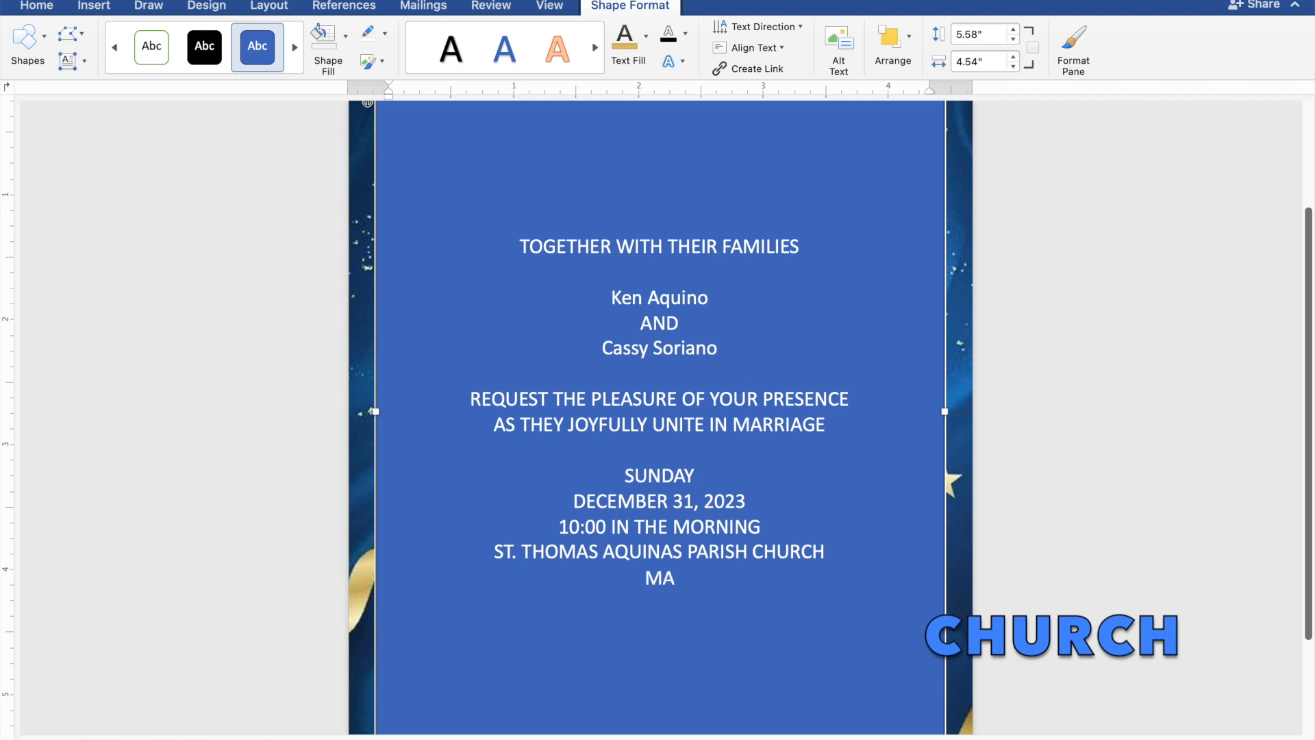
{"action": "type", "text": "NGALDAN,"}
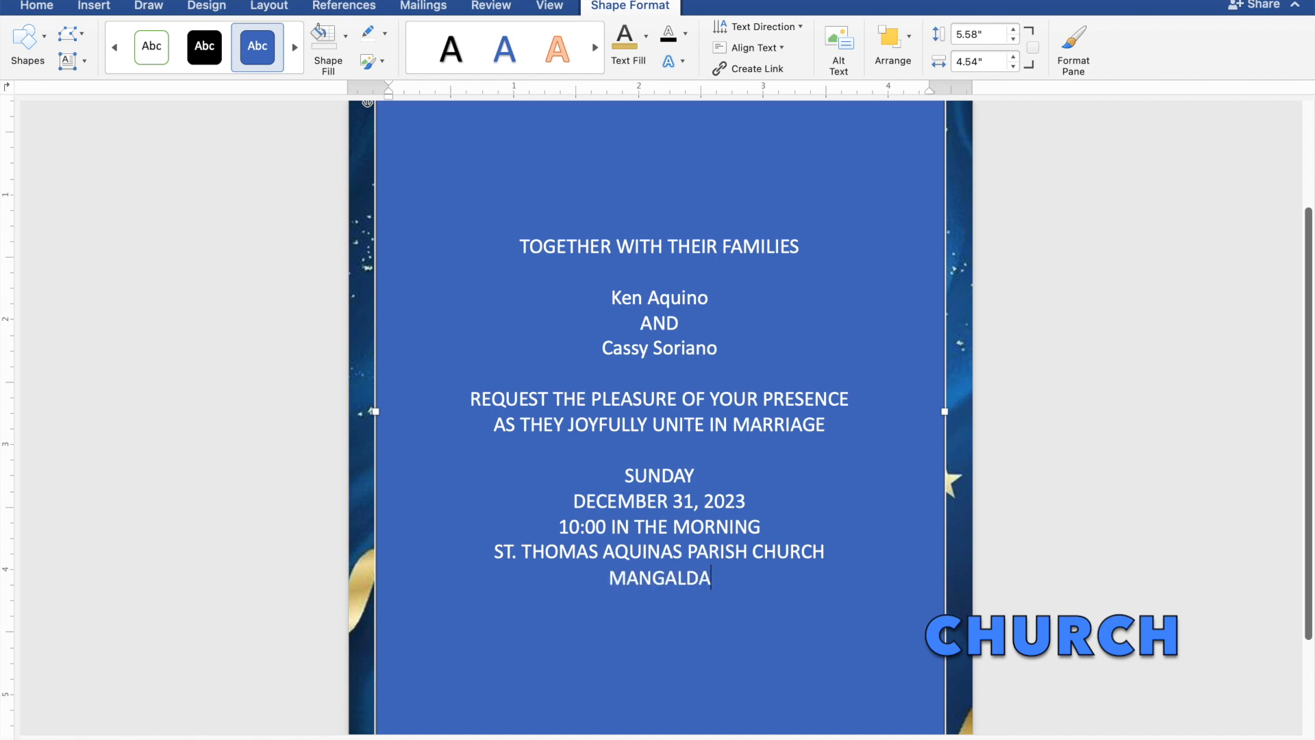
{"action": "type", "text": " P"}
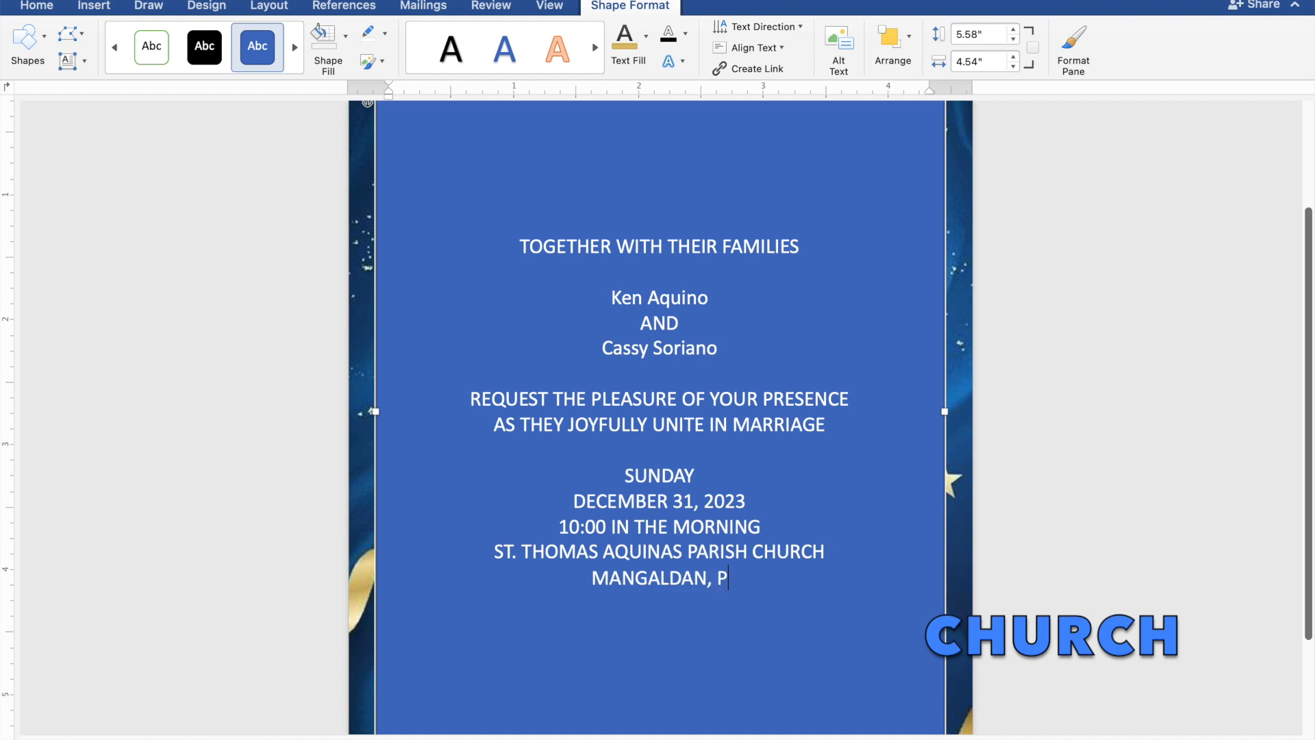
{"action": "type", "text": "ANGASINAN"}
{"action": "key", "text": "Return"}
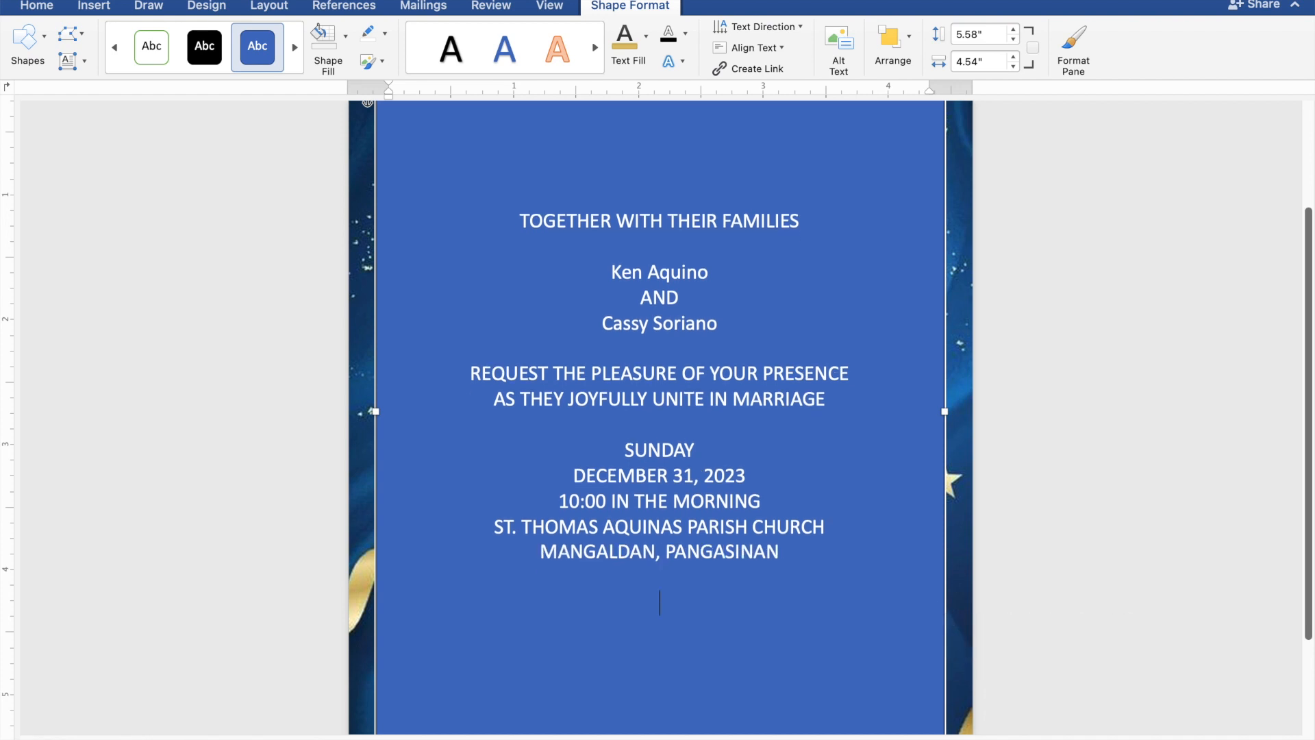
{"action": "type", "text": "Reception to"}
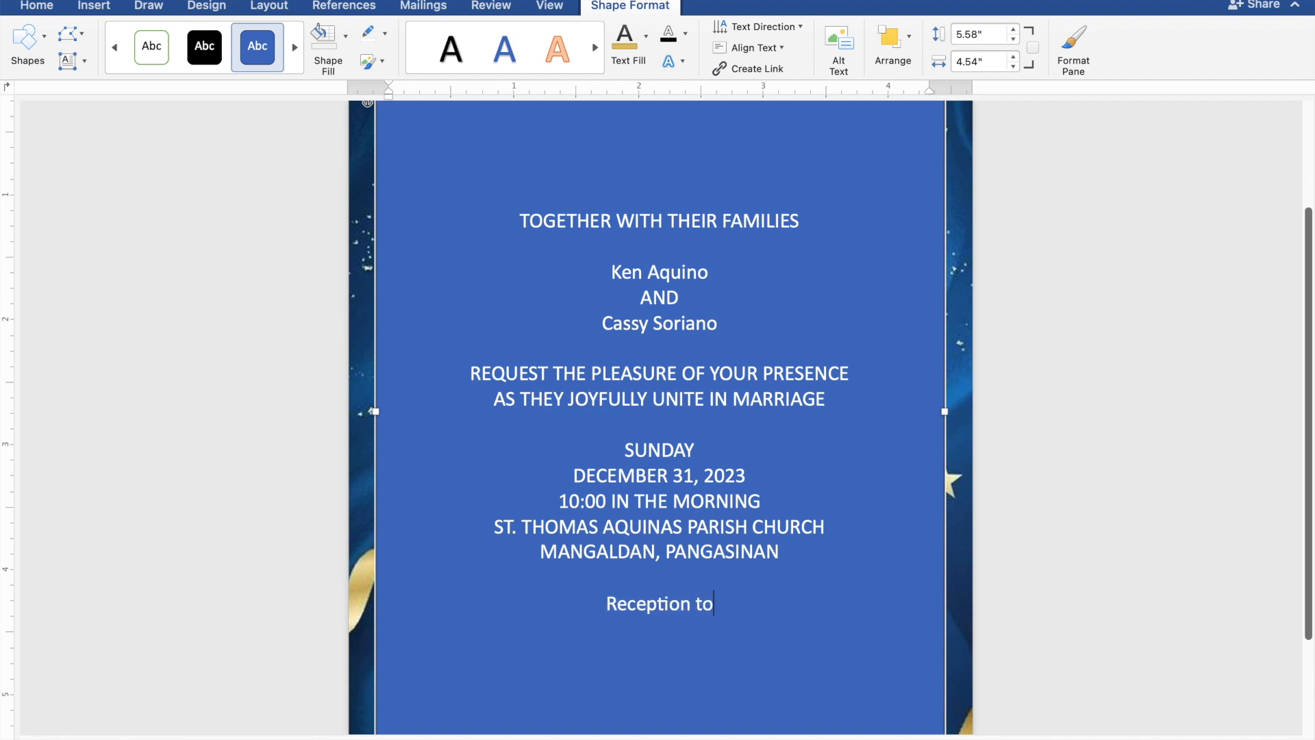
{"action": "type", "text": " fol"}
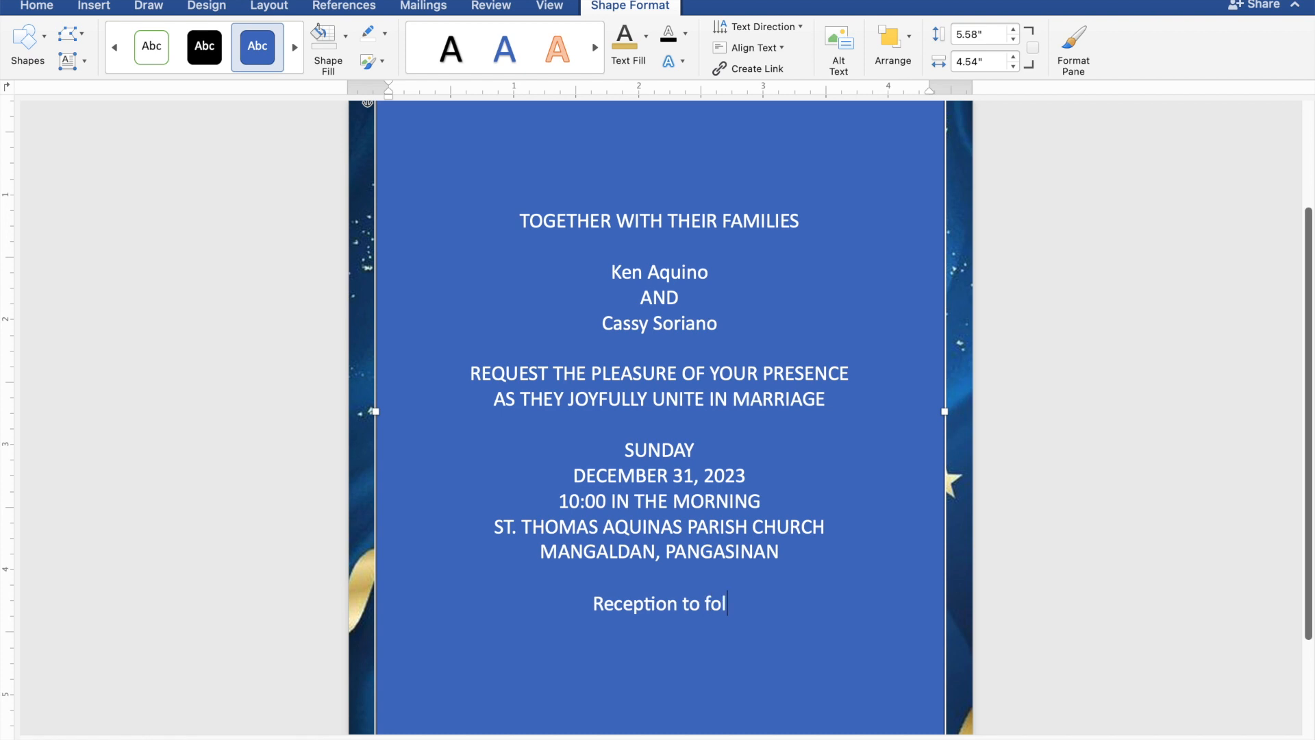
{"action": "type", "text": "low"}
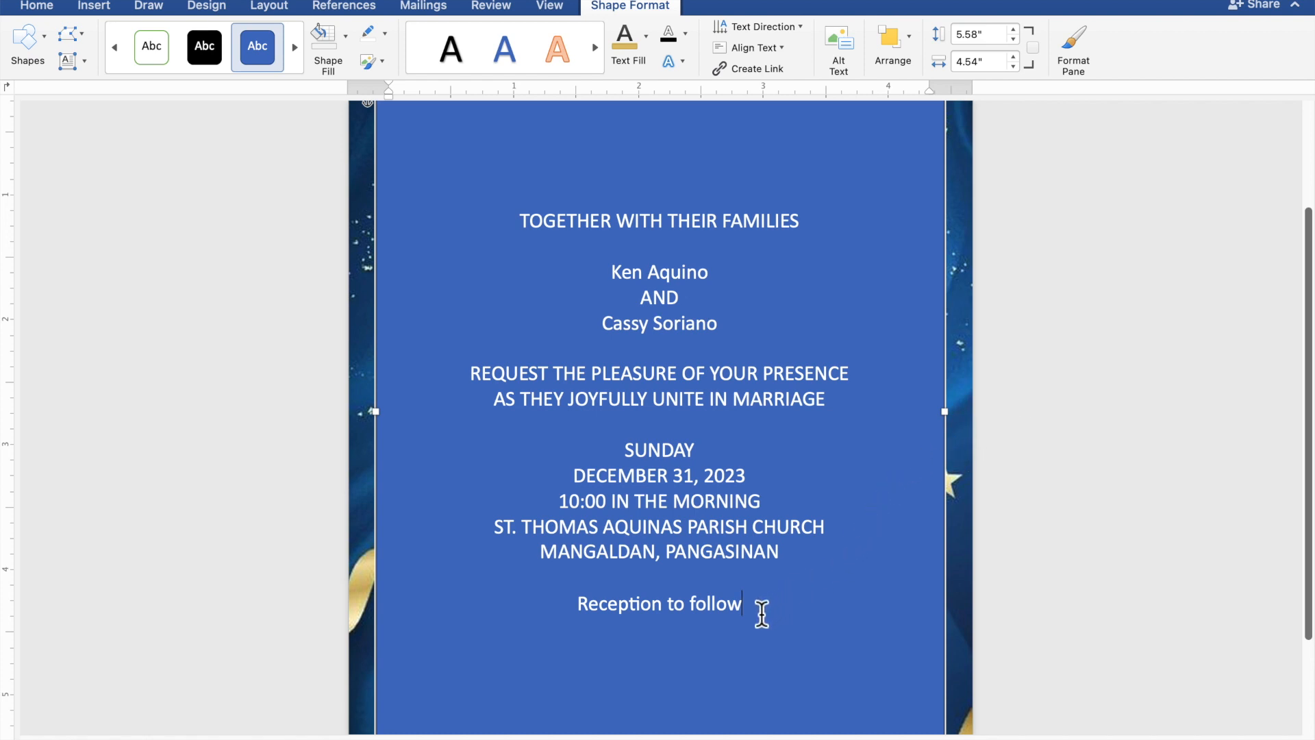
Step: Give the text box no fill and no outline, and colour all the invitation text gold
{"action": "left_click_drag", "start_coordinate": [749, 610], "coordinate": [517, 231]}
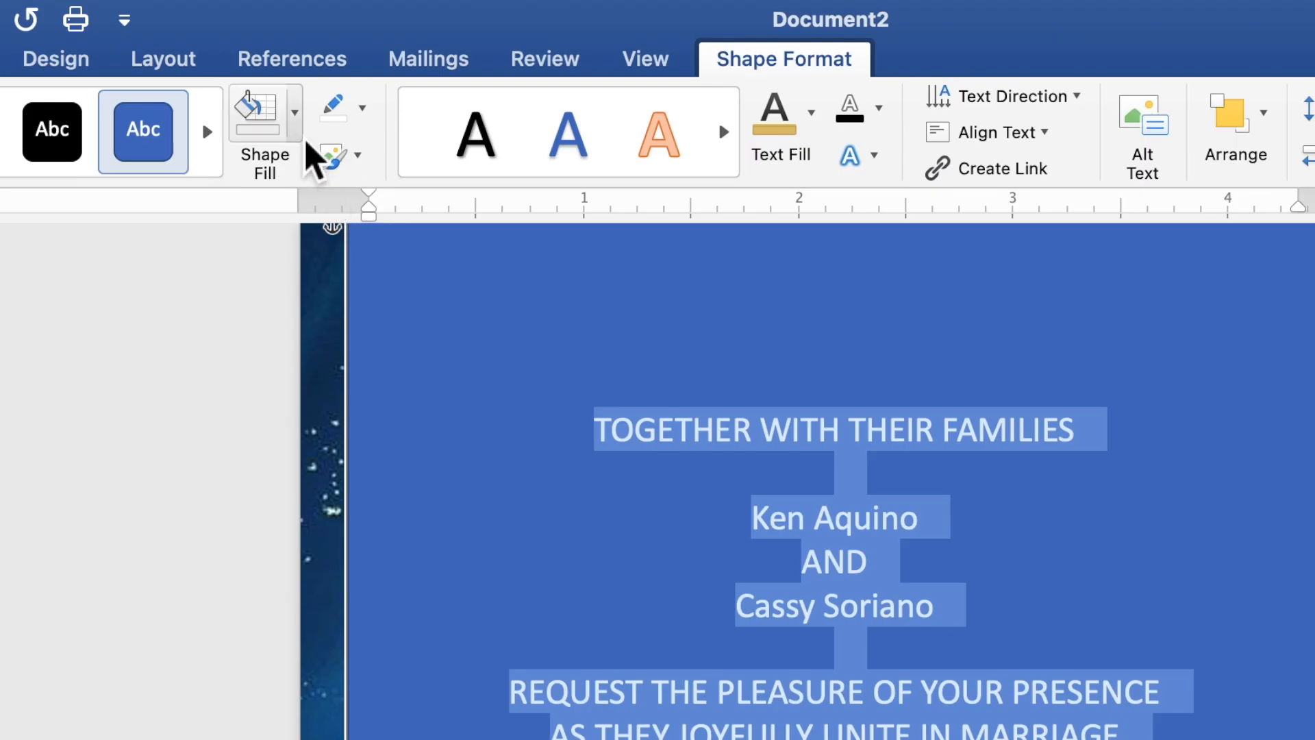
{"action": "left_click", "coordinate": [294, 113]}
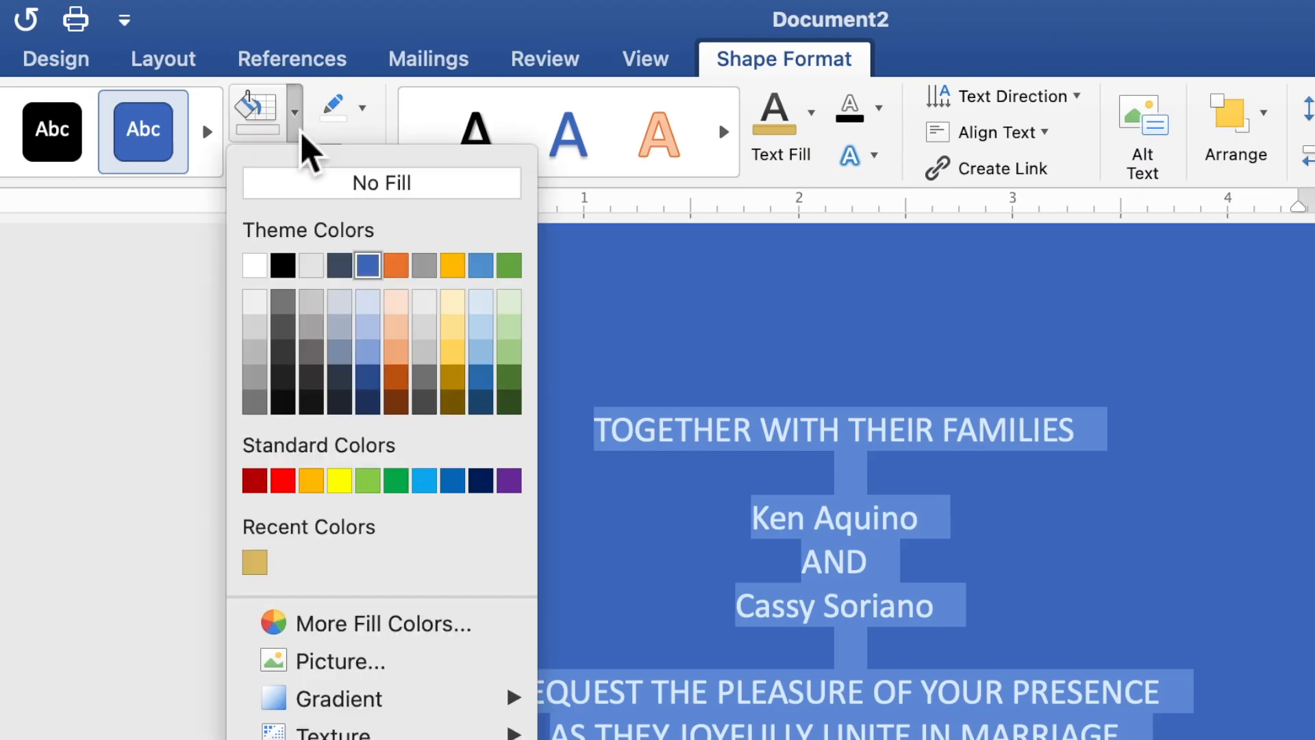
{"action": "left_click", "coordinate": [305, 185]}
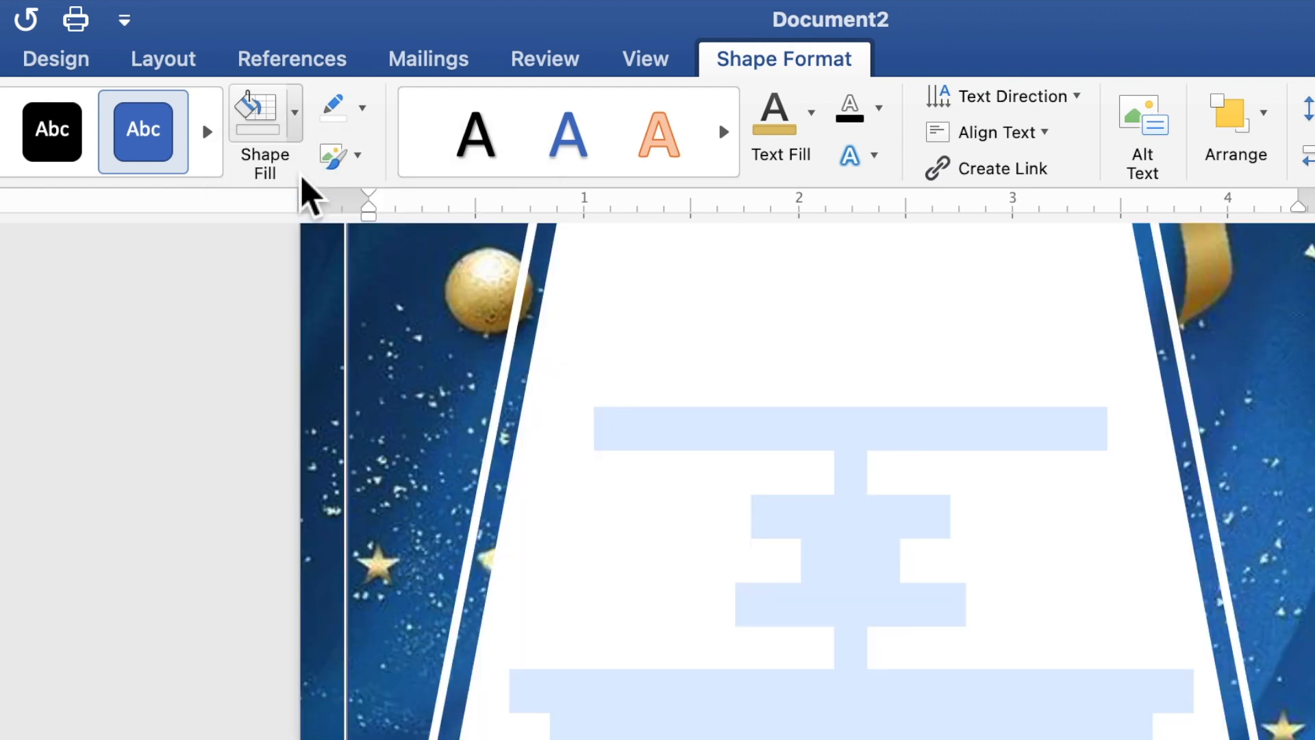
{"action": "left_click", "coordinate": [363, 110]}
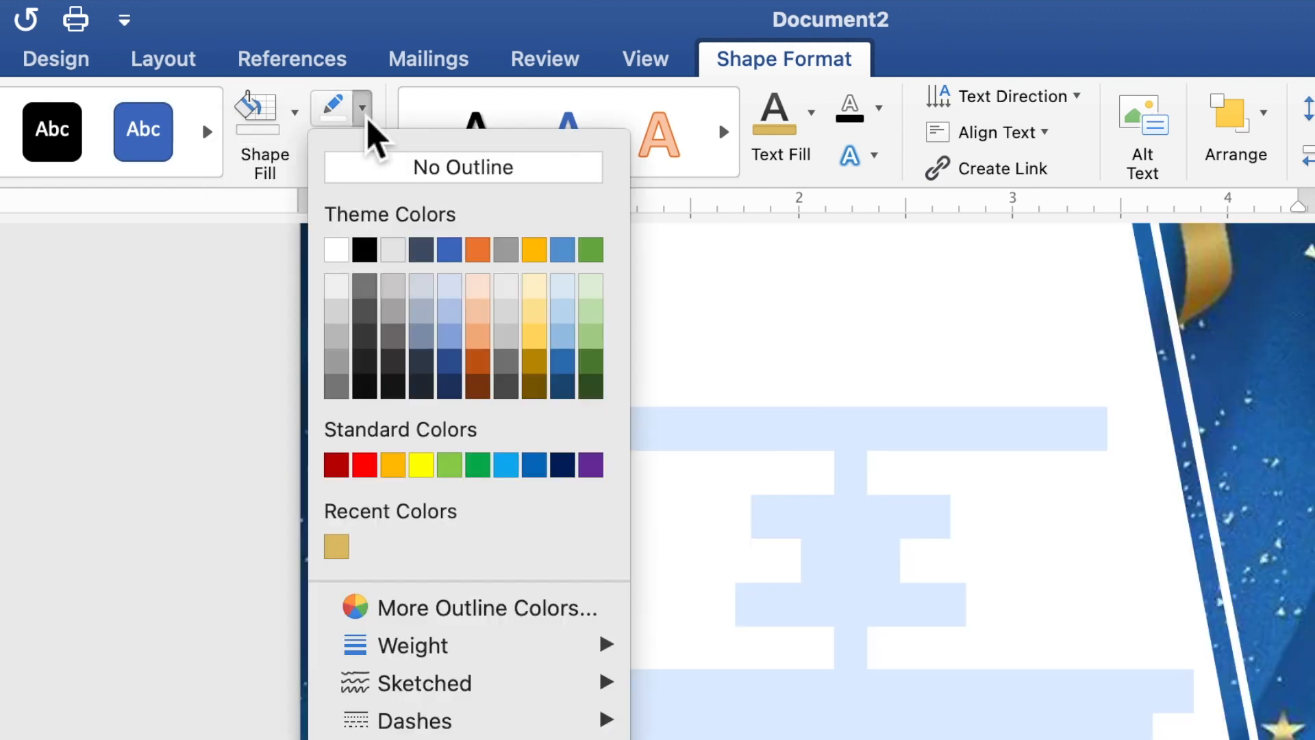
{"action": "left_click", "coordinate": [376, 168]}
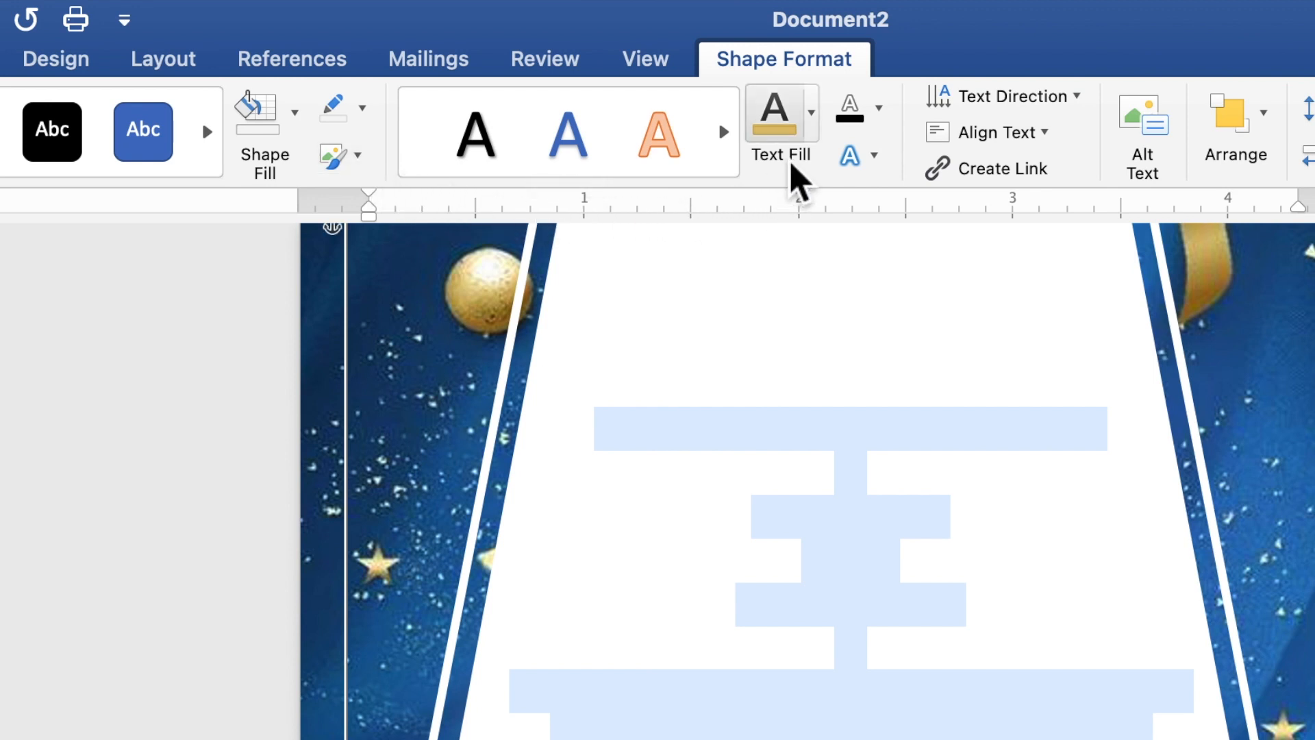
{"action": "left_click", "coordinate": [814, 127]}
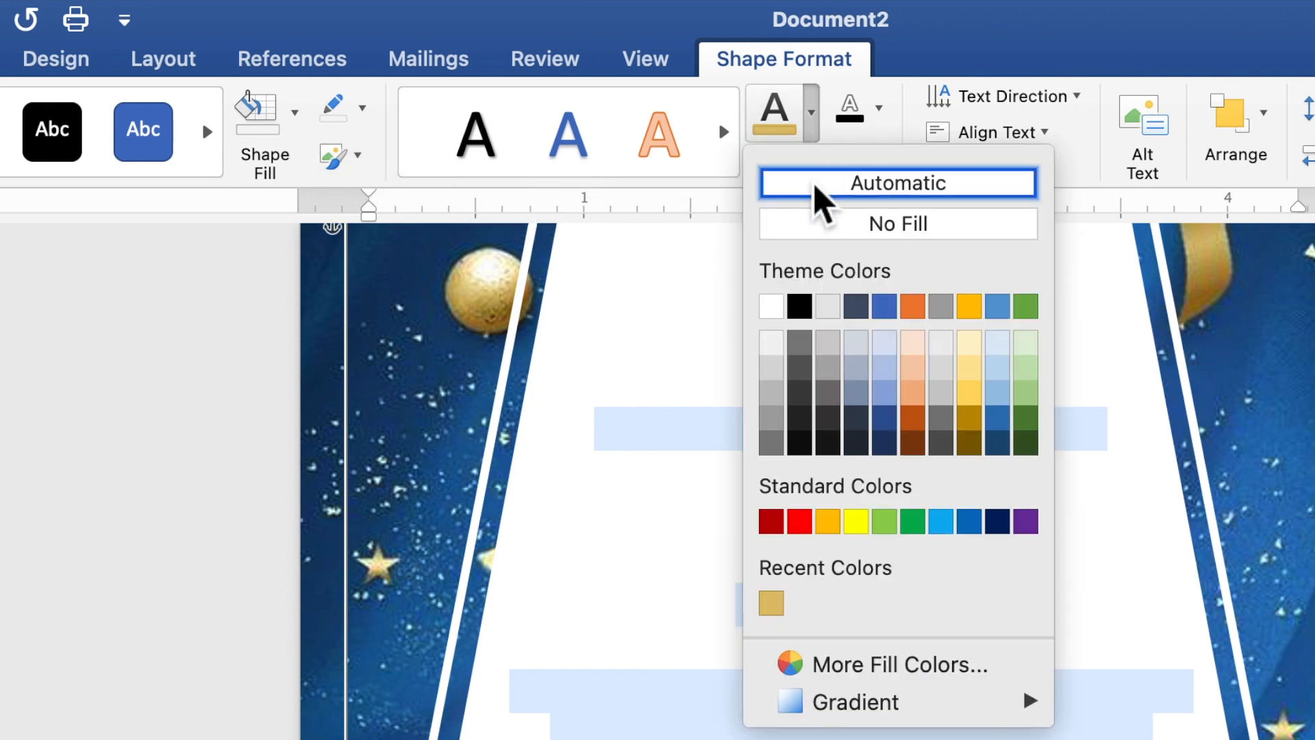
{"action": "left_click", "coordinate": [773, 602]}
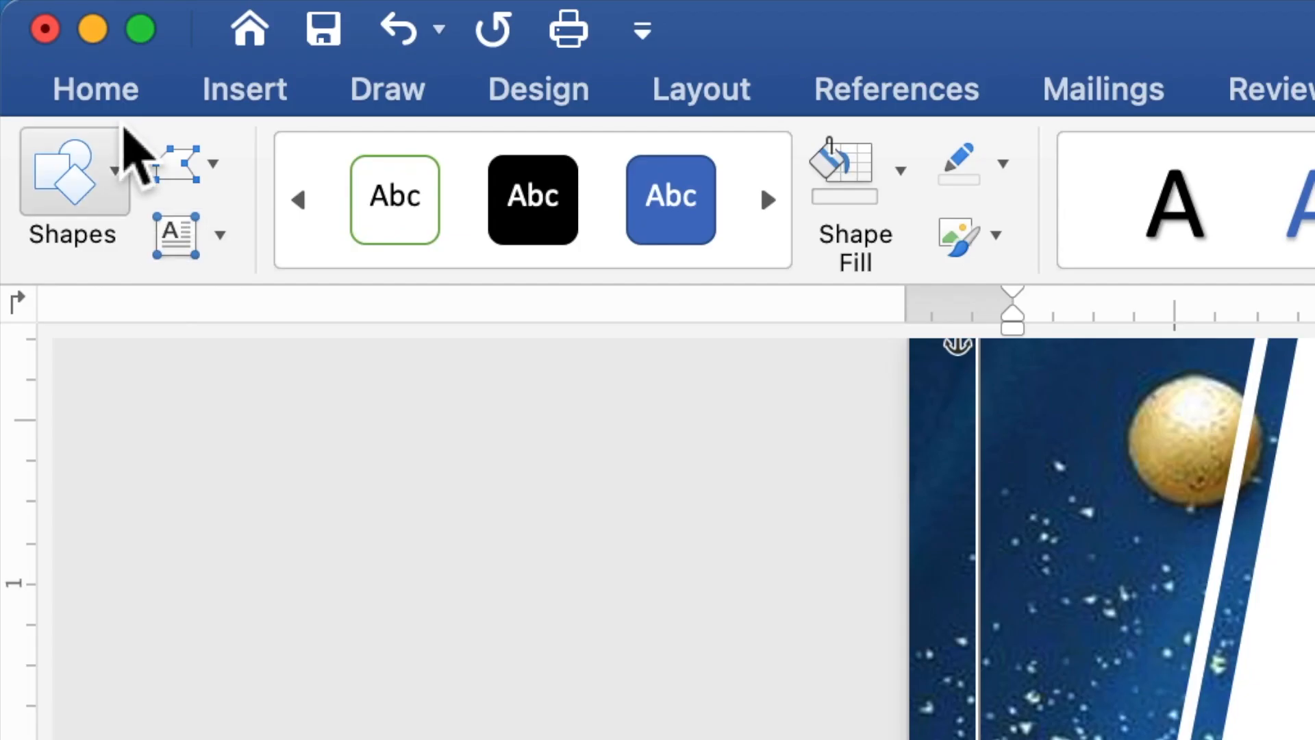
Step: Set all the invitation text to Times New Roman at 10 pt
{"action": "left_click", "coordinate": [117, 100]}
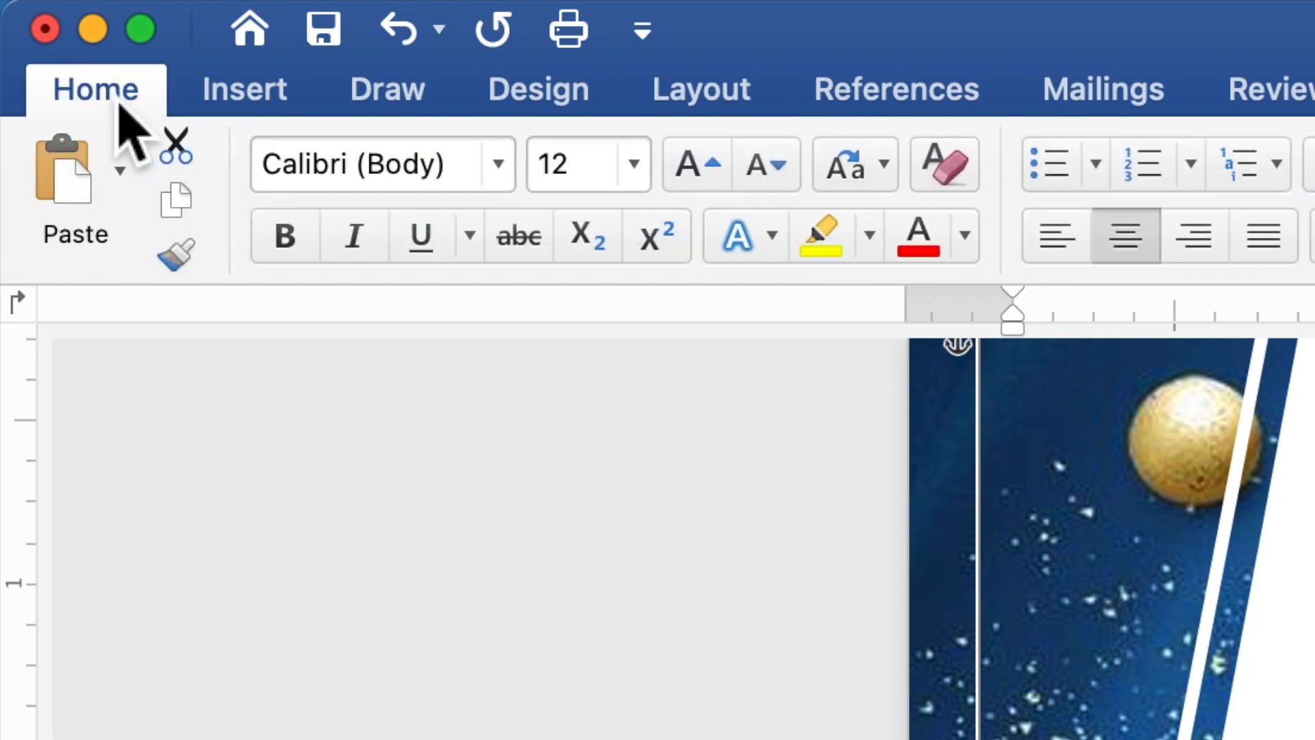
{"action": "left_click", "coordinate": [511, 173]}
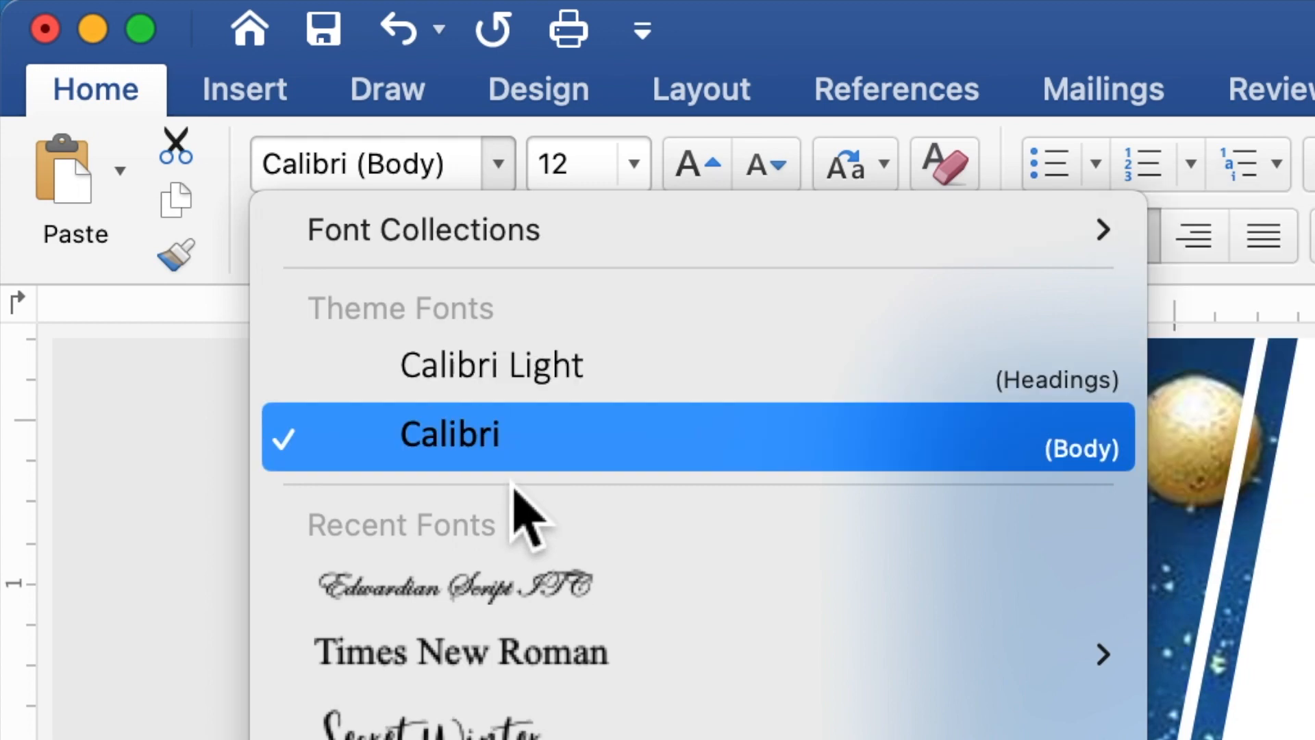
{"action": "mouse_move", "coordinate": [525, 656]}
{"action": "left_click", "coordinate": [526, 656]}
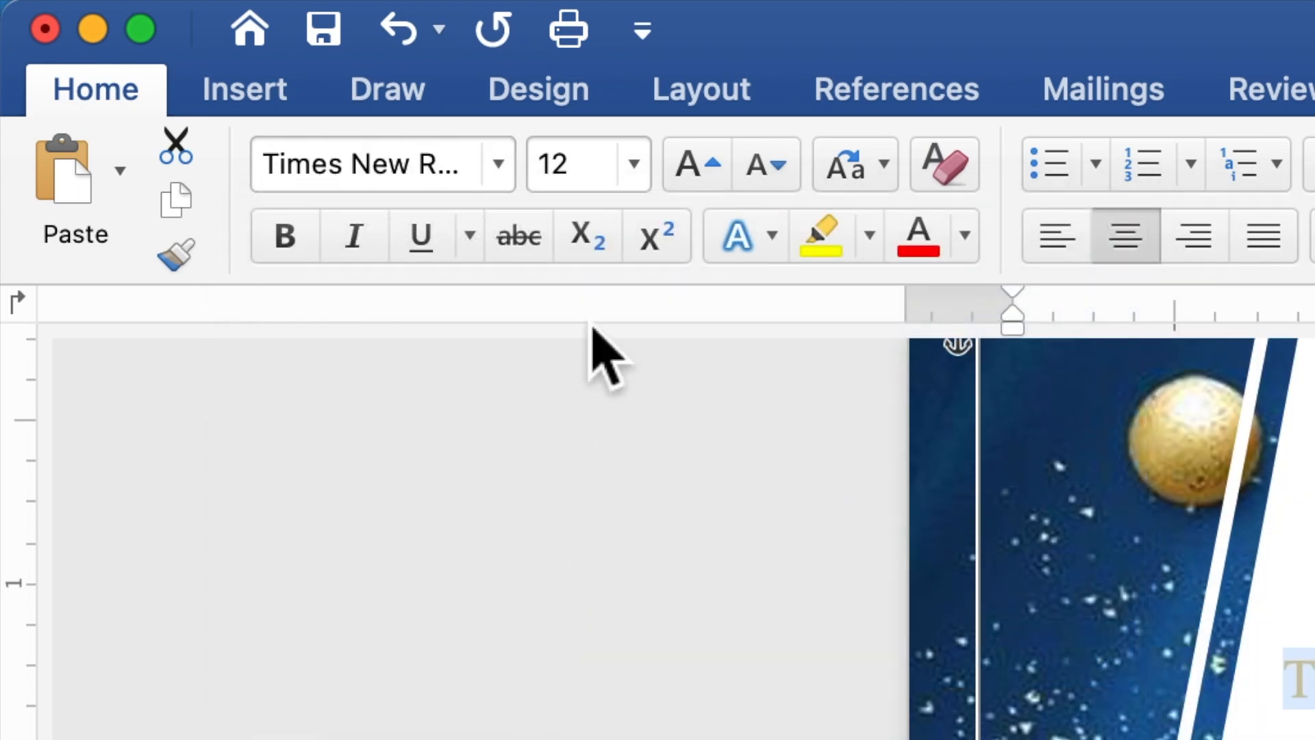
{"action": "left_click", "coordinate": [599, 174]}
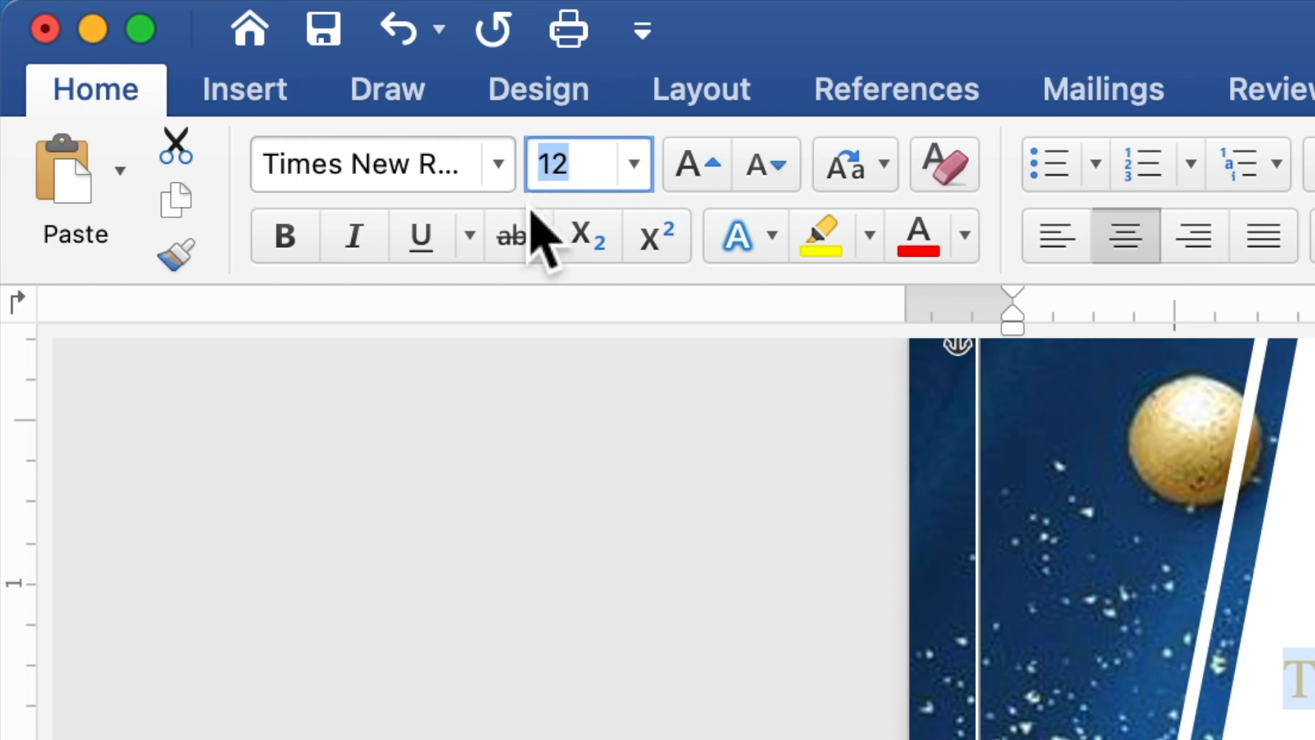
{"action": "type", "text": "10"}
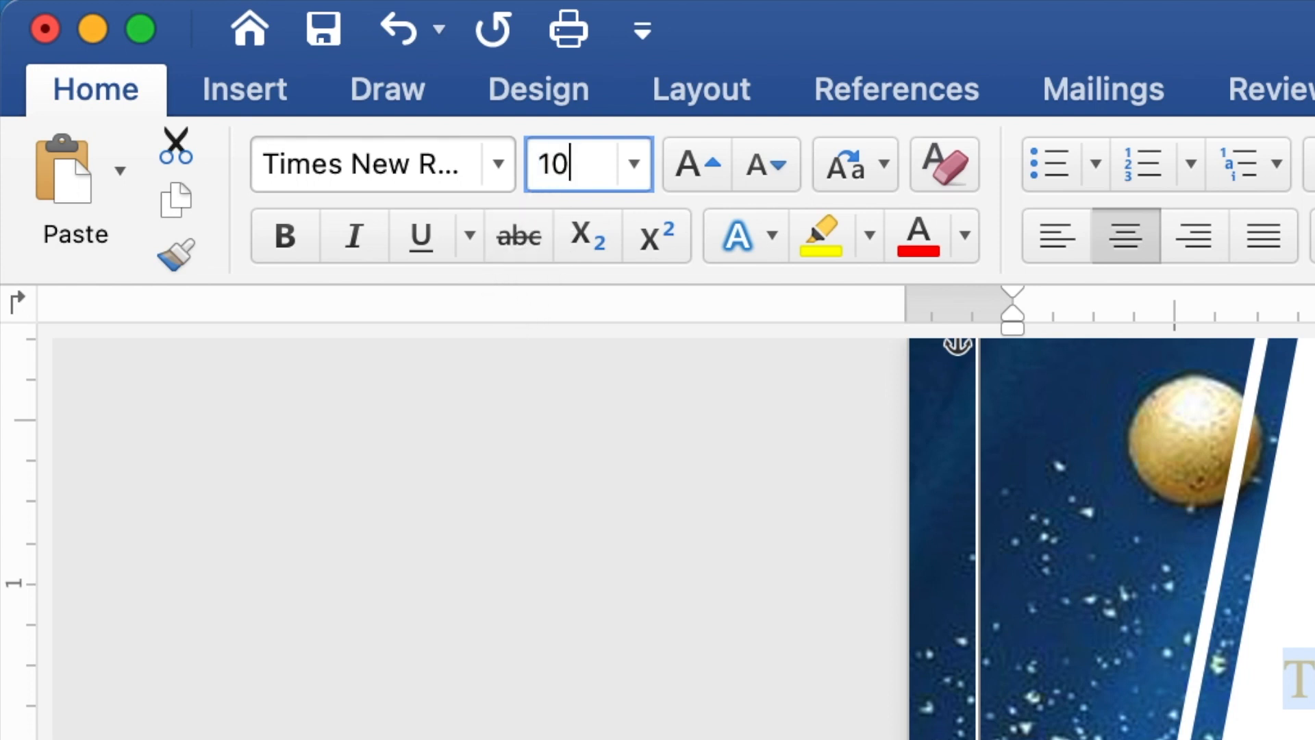
{"action": "key", "text": "Return"}
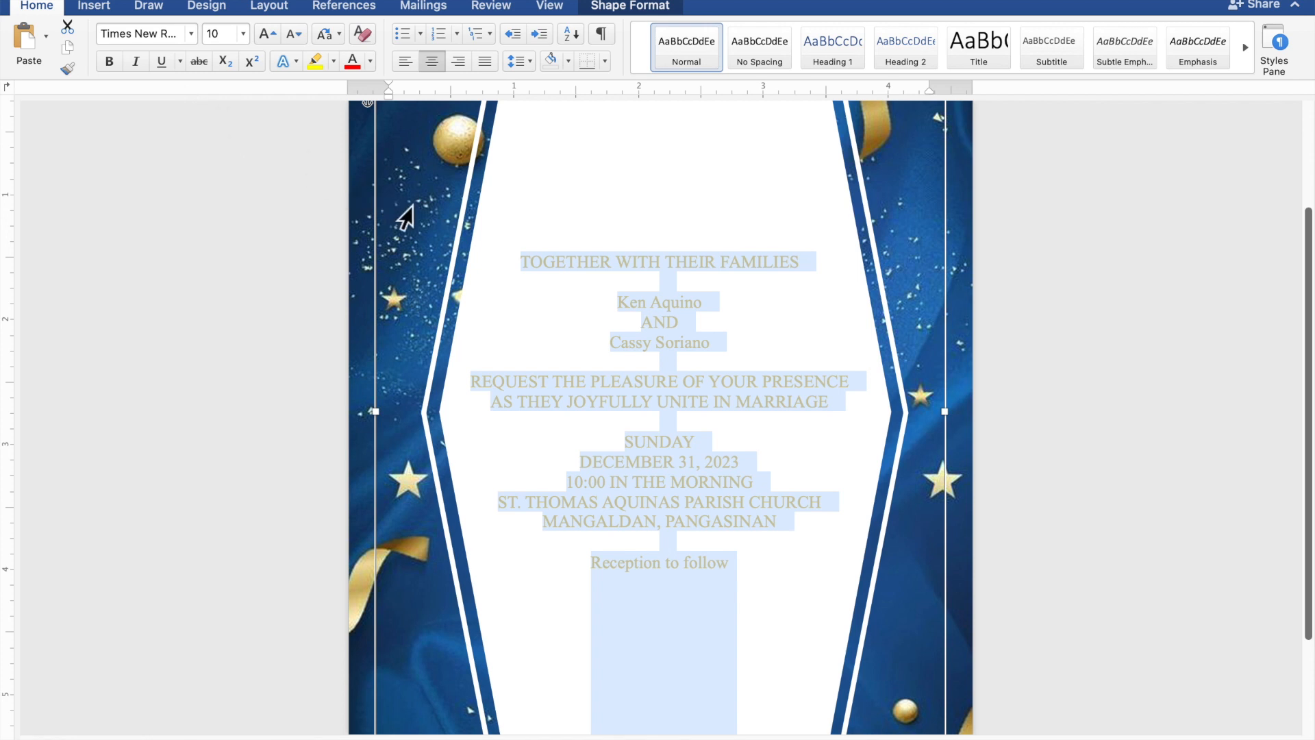
Step: Set both names and 'Reception to follow' in Edwardian Script ITC at 20 pt, then reselect the names
{"action": "left_click_drag", "start_coordinate": [700, 302], "coordinate": [631, 309]}
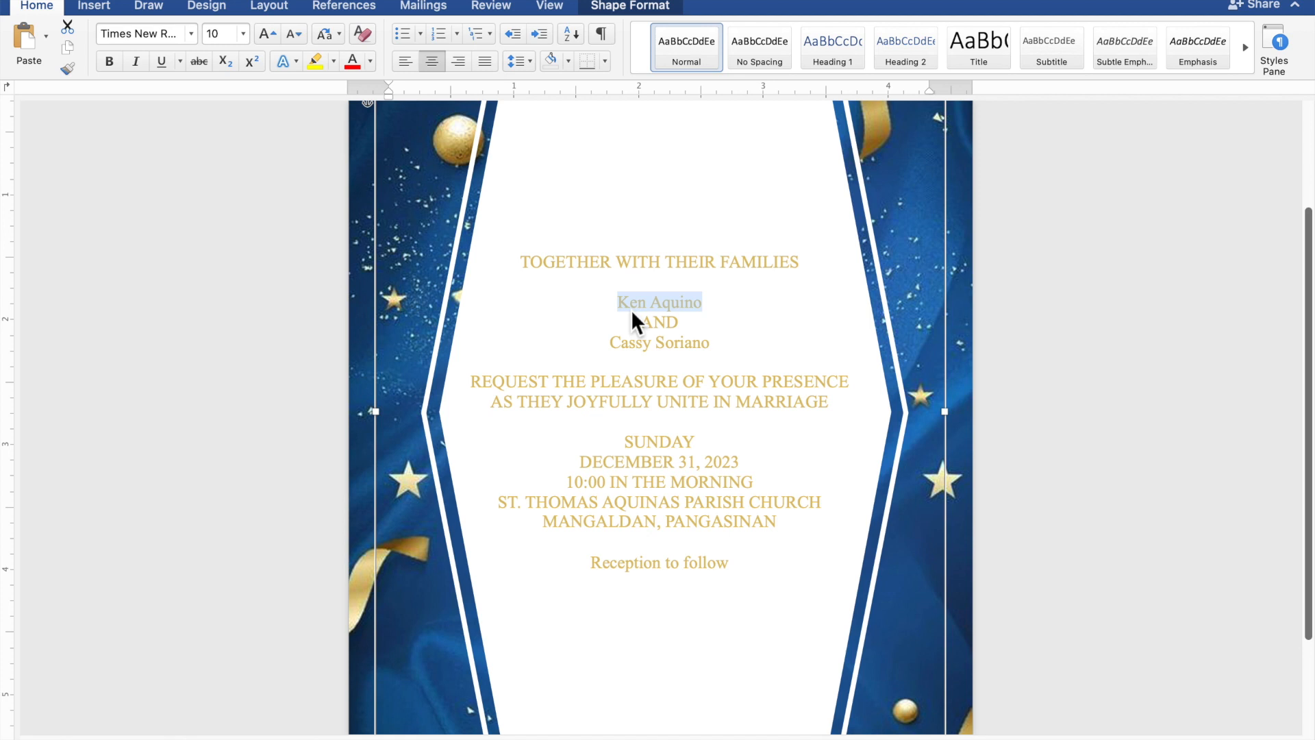
{"action": "left_click_drag", "start_coordinate": [711, 348], "coordinate": [642, 350]}
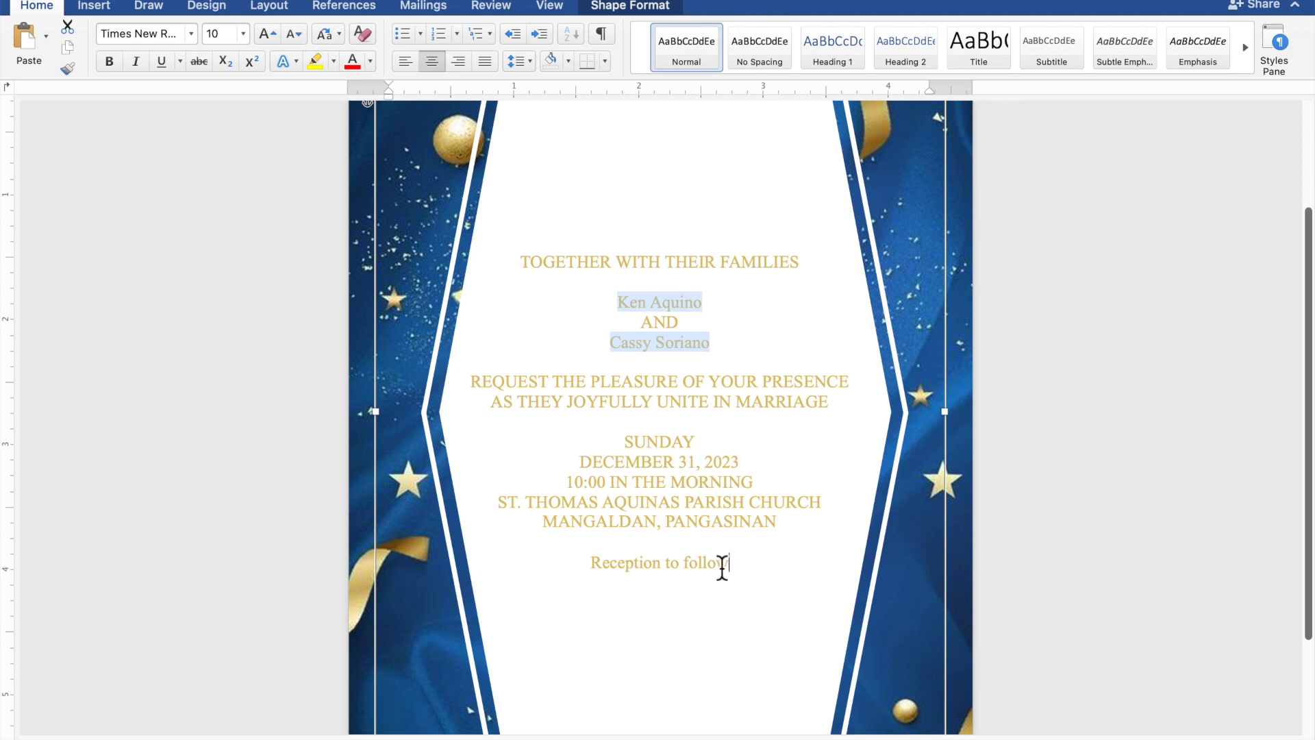
{"action": "left_click_drag", "start_coordinate": [720, 566], "coordinate": [614, 566]}
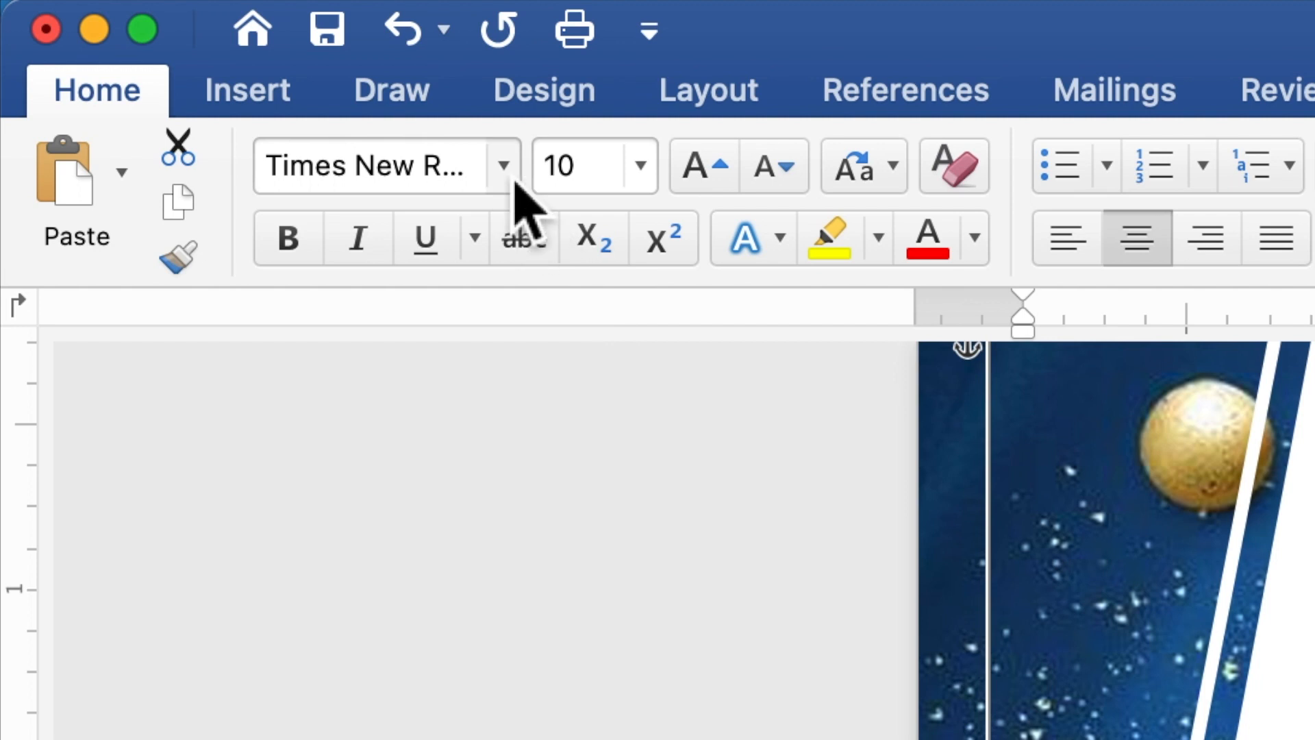
{"action": "left_click", "coordinate": [515, 182]}
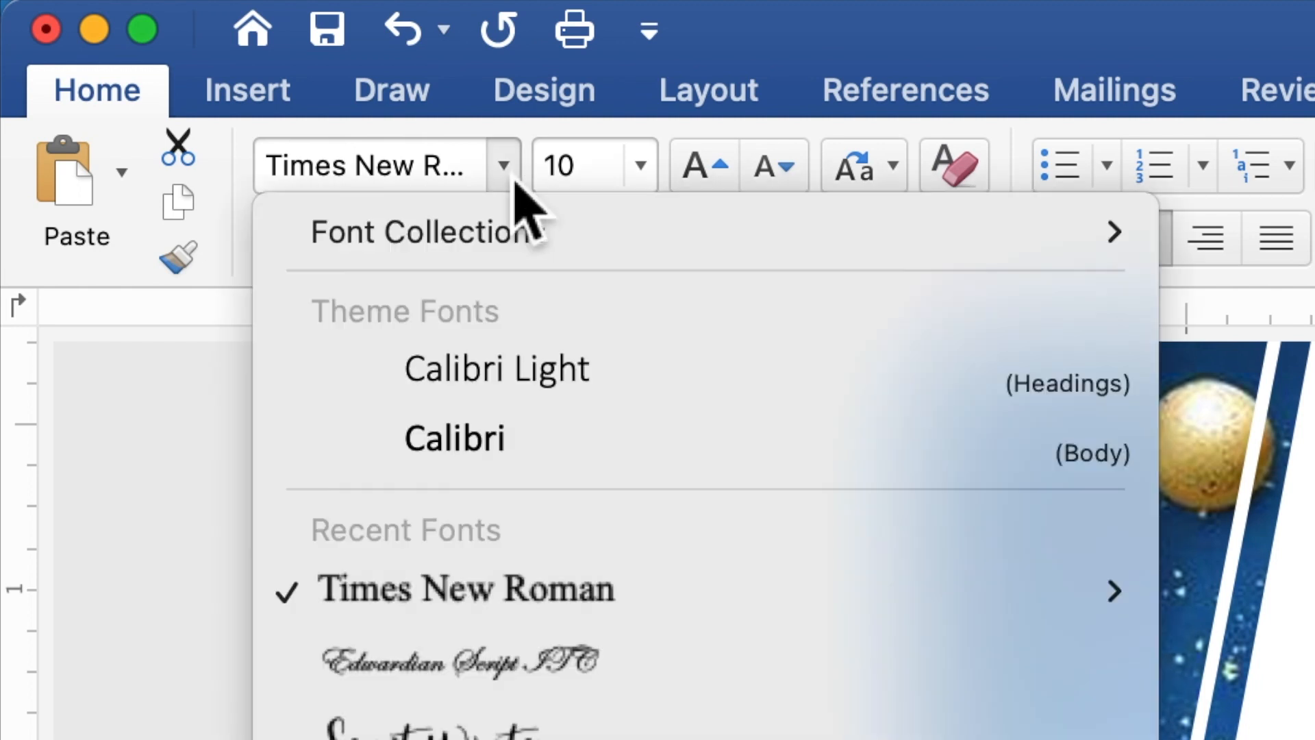
{"action": "left_click", "coordinate": [468, 668]}
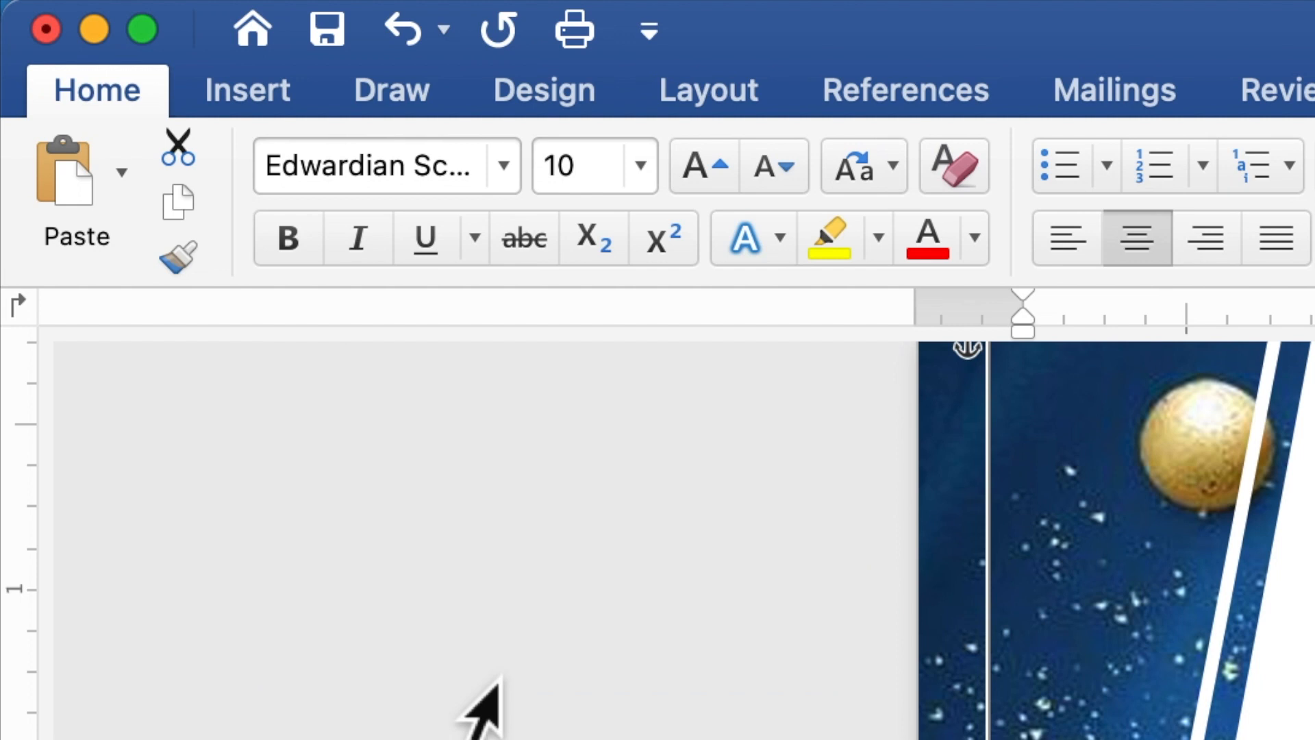
{"action": "left_click", "coordinate": [561, 173]}
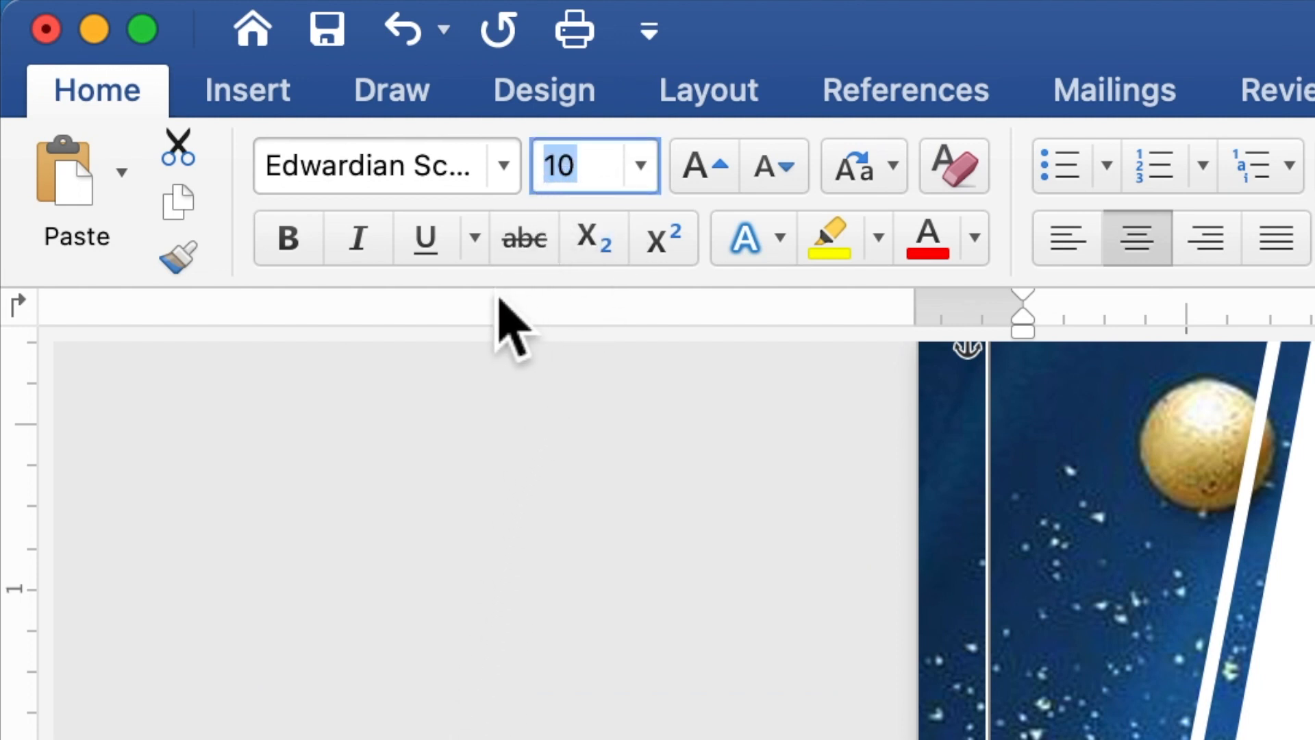
{"action": "type", "text": "20"}
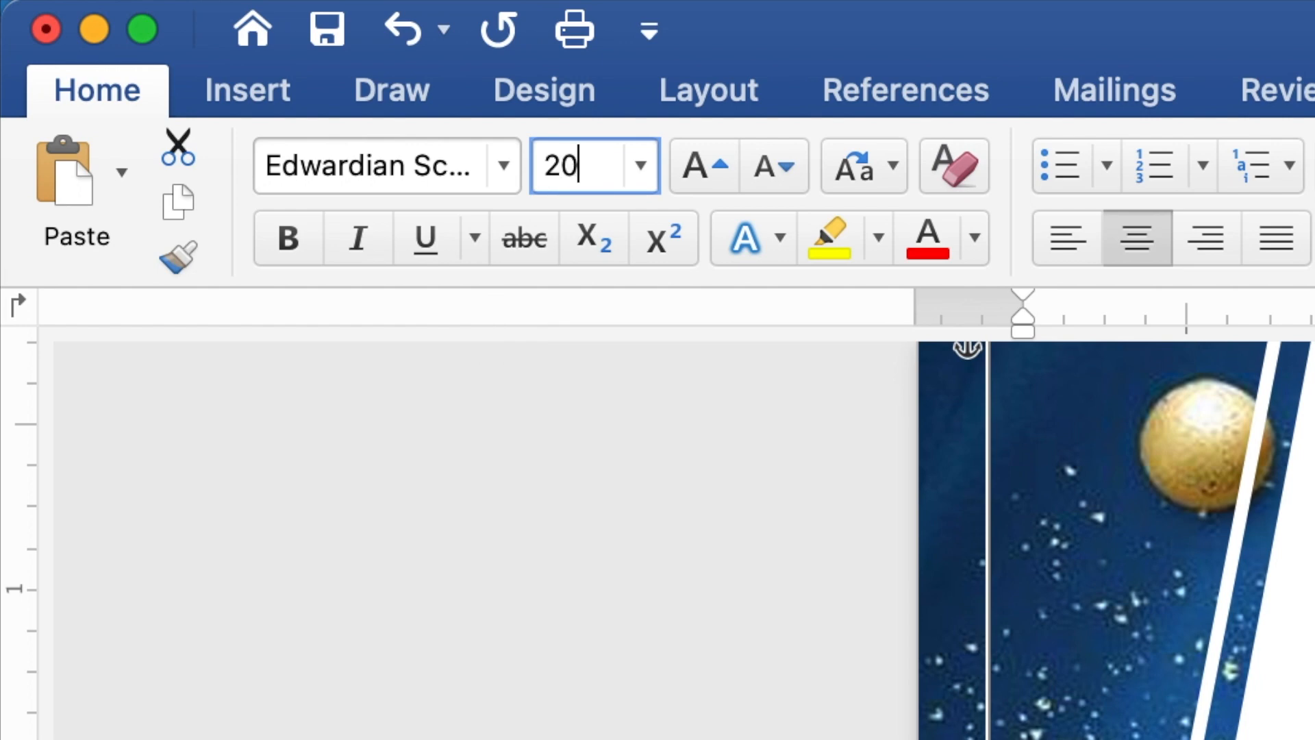
{"action": "key", "text": "Return"}
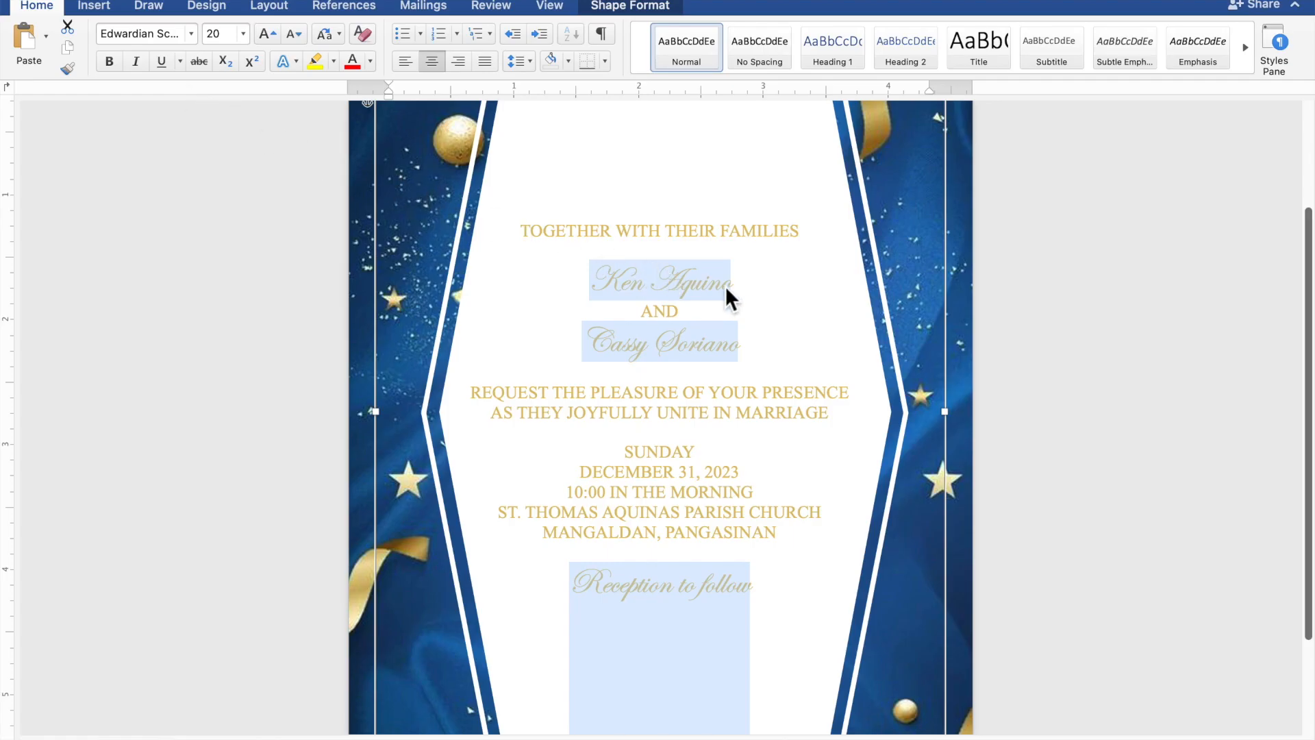
{"action": "left_click_drag", "start_coordinate": [737, 286], "coordinate": [627, 291]}
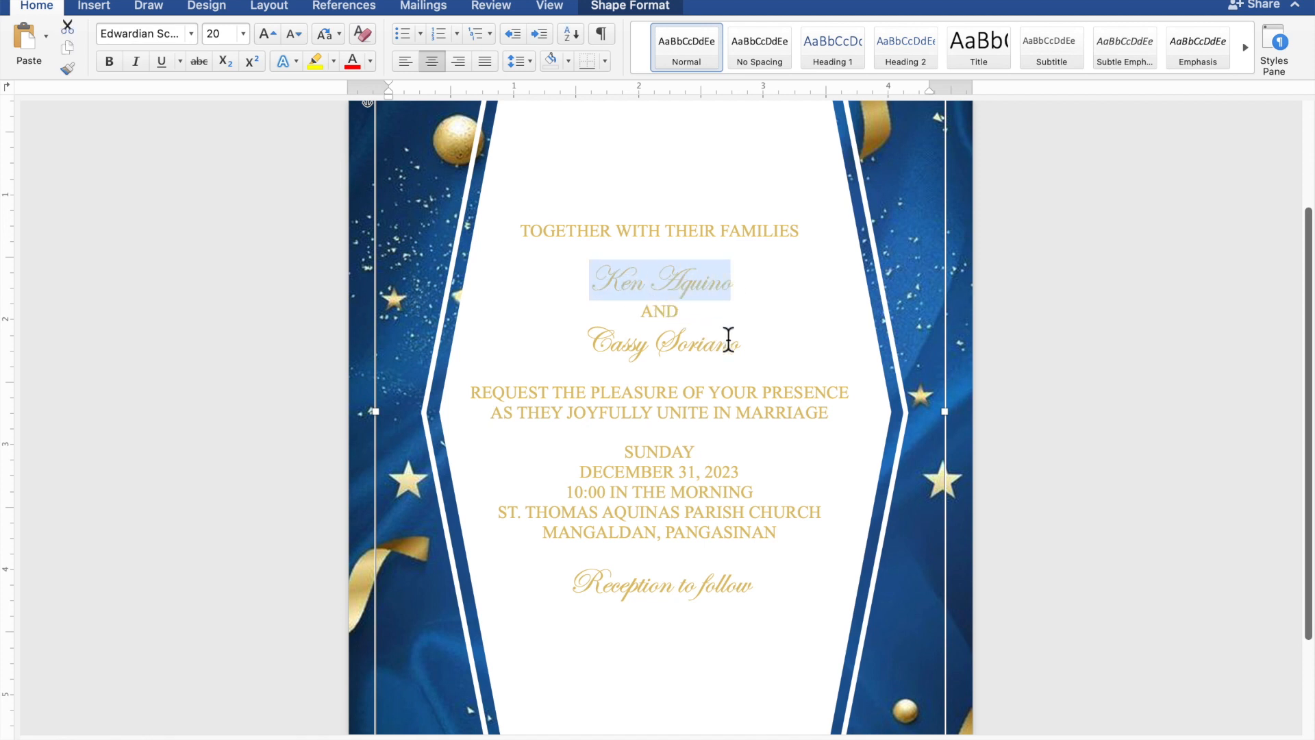
{"action": "left_click_drag", "start_coordinate": [743, 353], "coordinate": [615, 346]}
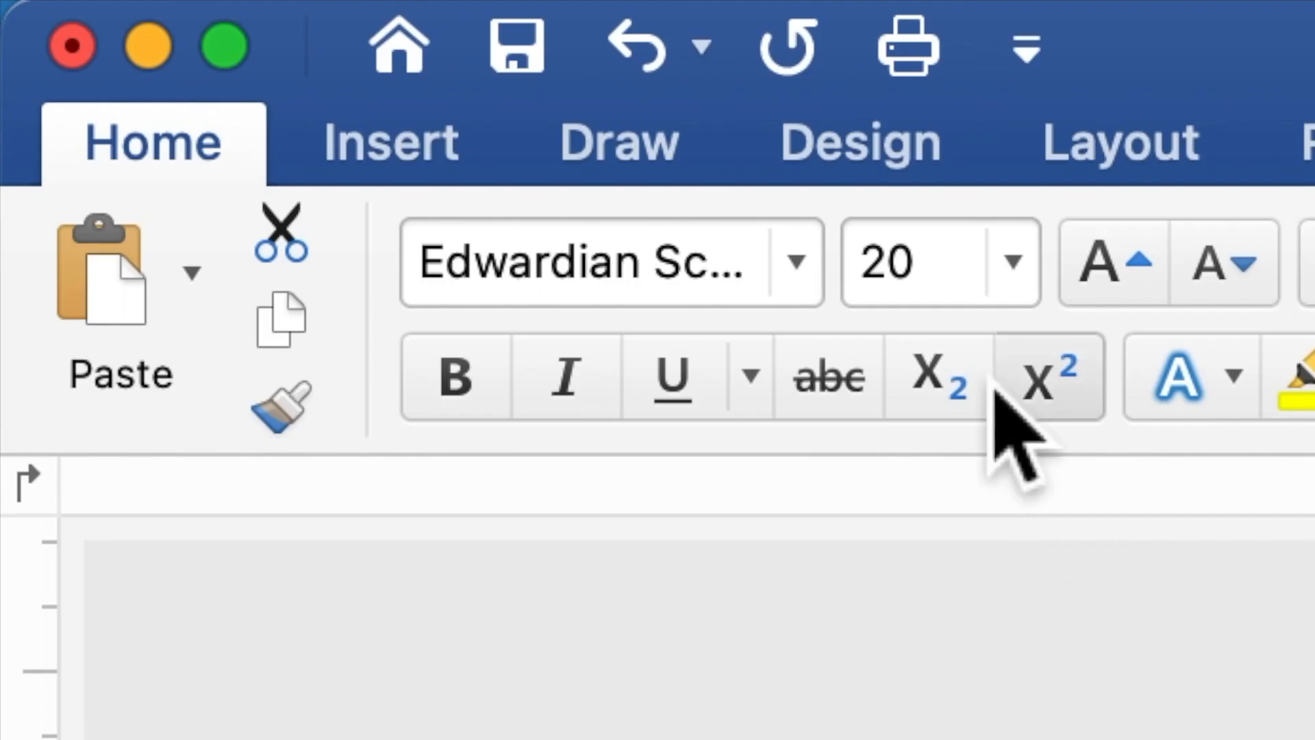
Step: Enlarge the two selected Edwardian Script names to 40 pt
{"action": "left_click", "coordinate": [866, 284]}
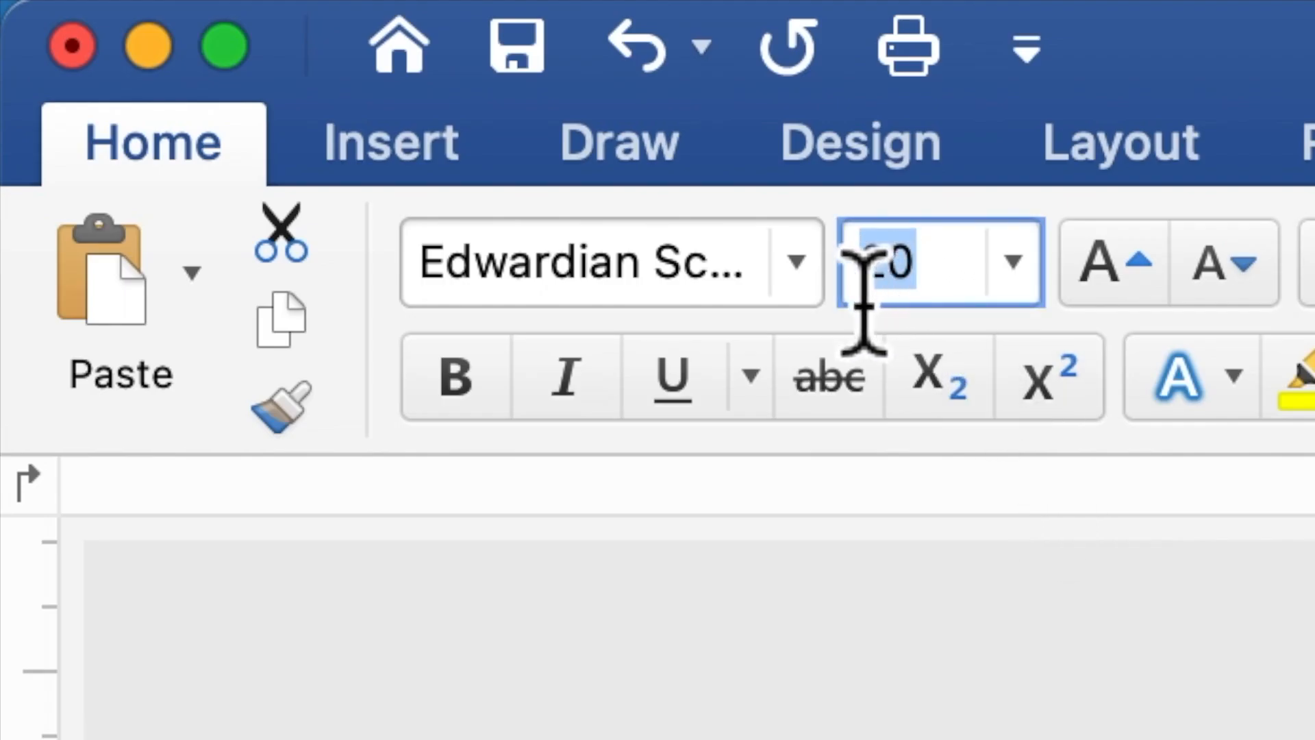
{"action": "type", "text": "40"}
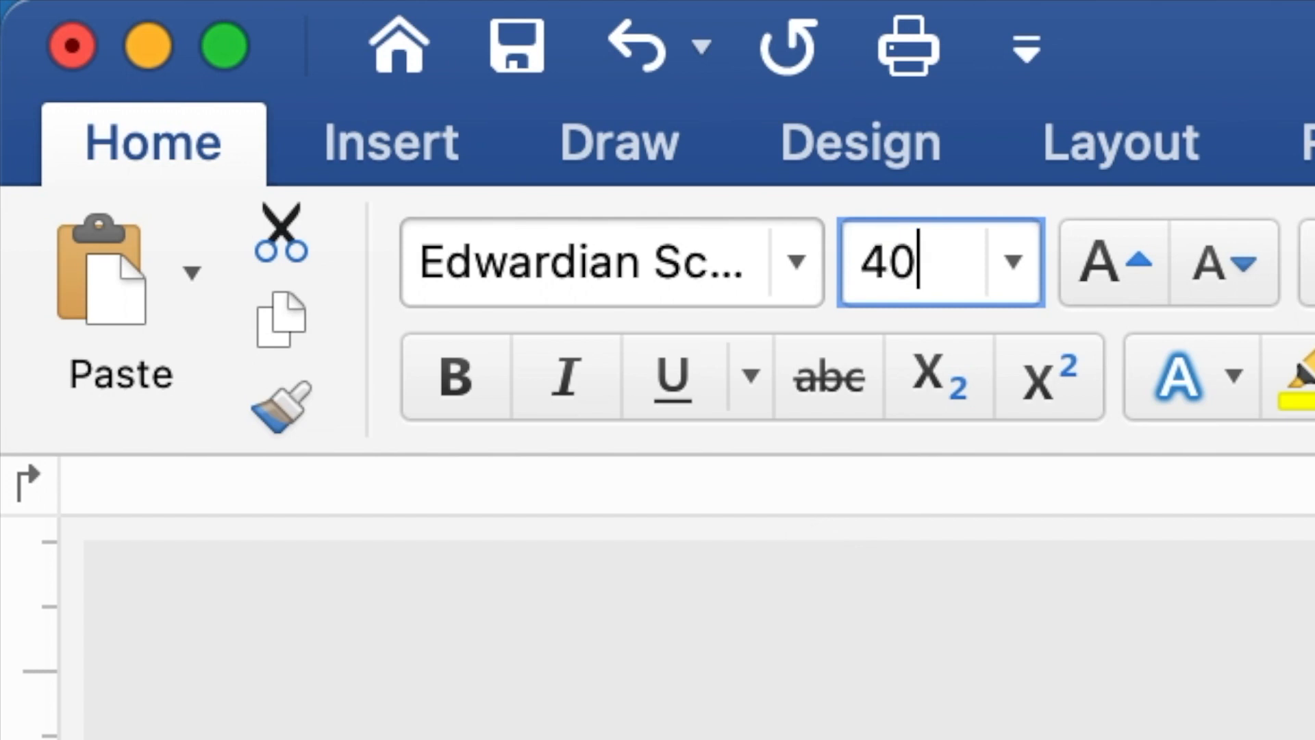
{"action": "key", "text": "Return"}
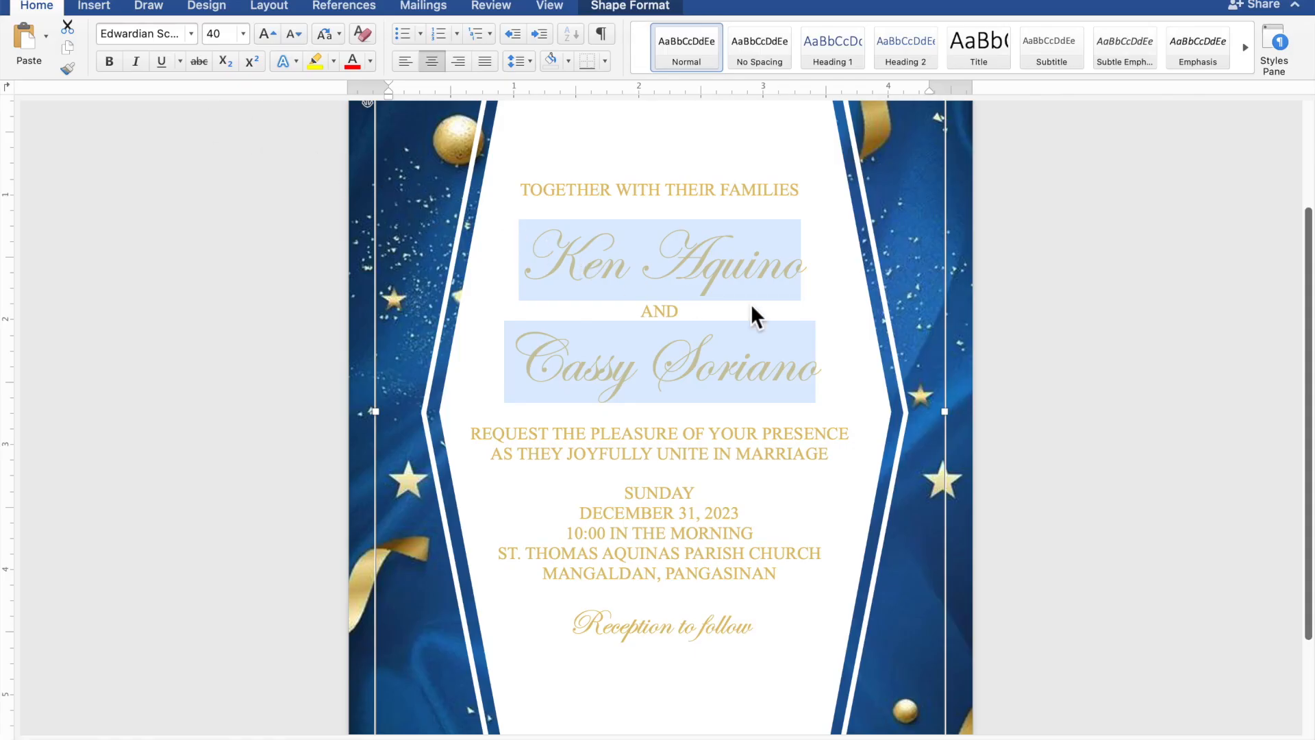
{"action": "scroll", "coordinate": [1040, 366], "scroll_direction": "down", "scroll_amount": 5}
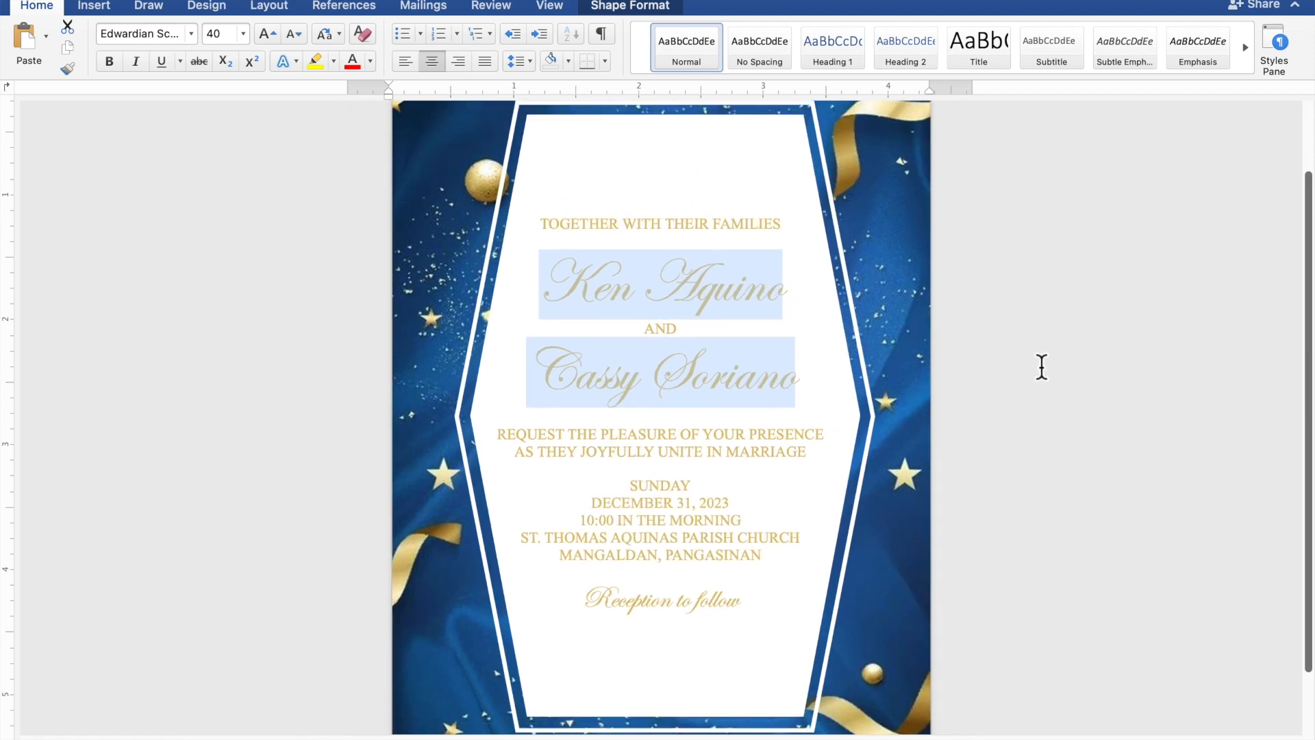
{"action": "scroll", "coordinate": [1042, 368], "scroll_direction": "up", "scroll_amount": 1}
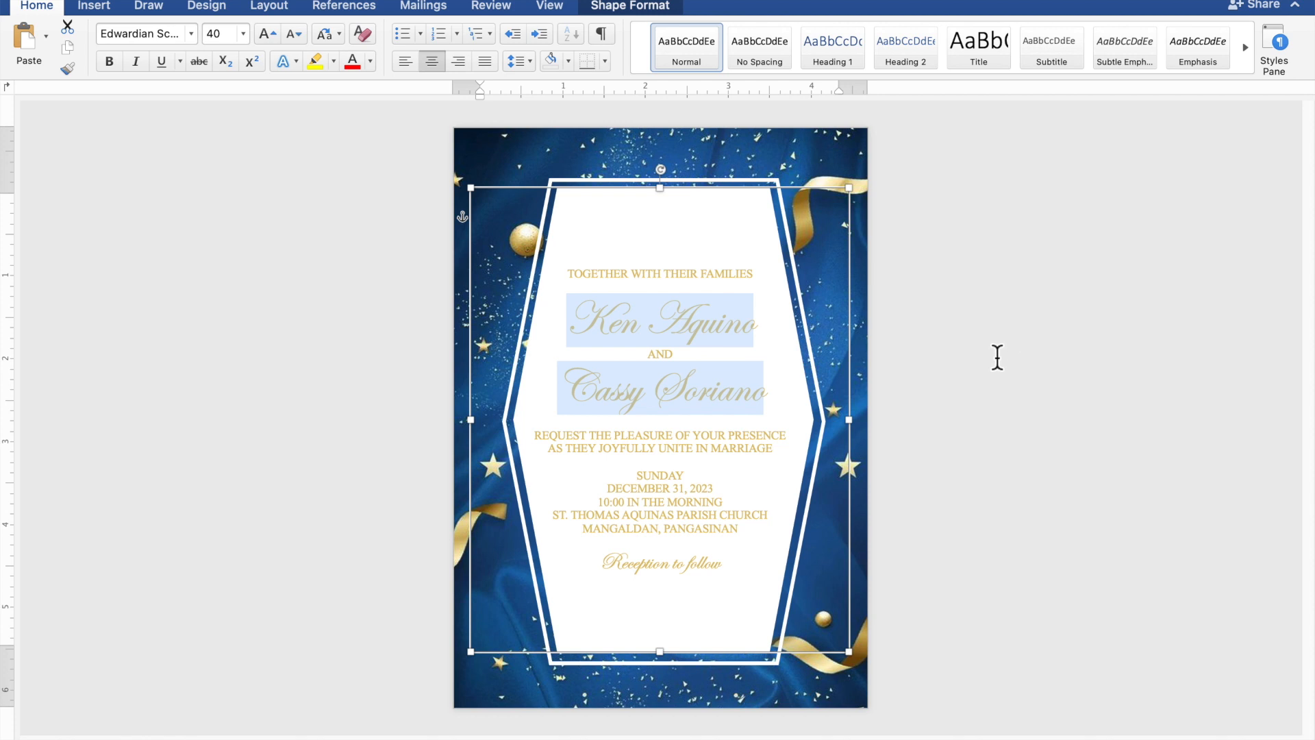
Step: Insert two blank lines above the names, two above REQUEST, and one above 'Reception to follow'
{"action": "left_click", "coordinate": [734, 295]}
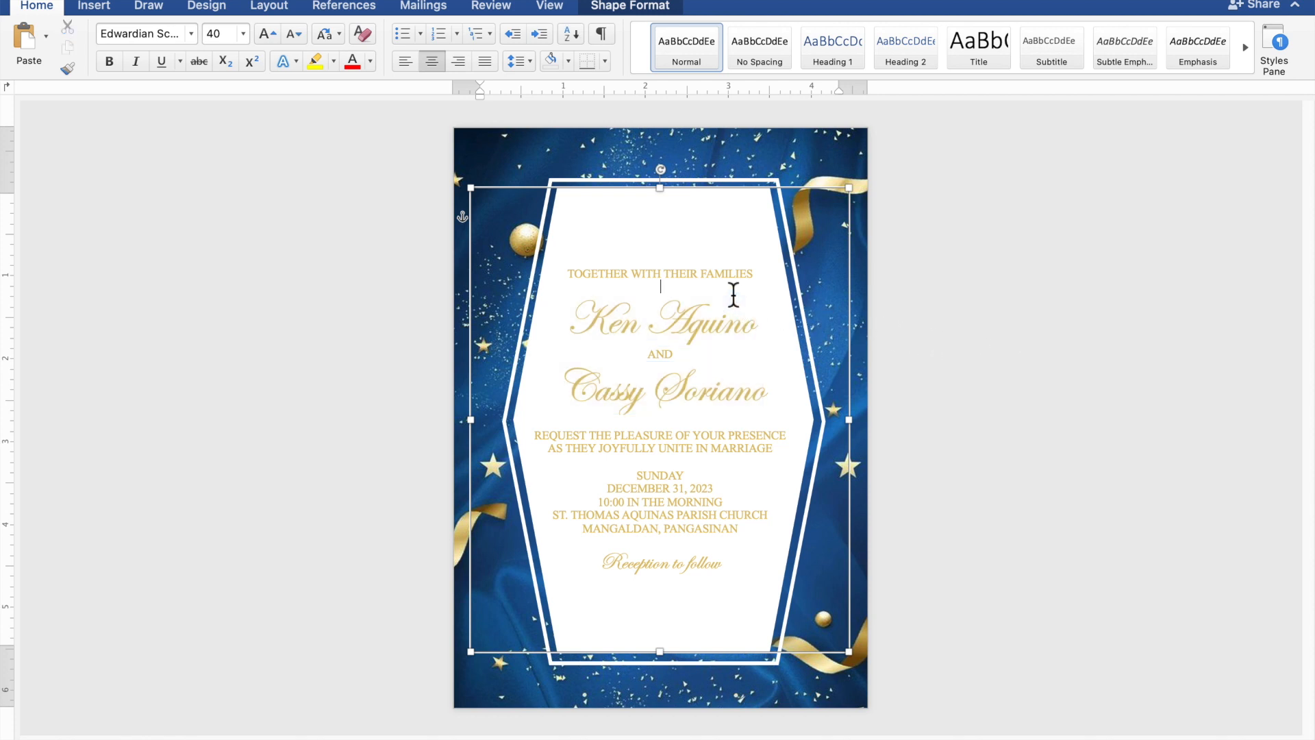
{"action": "key", "text": "Return"}
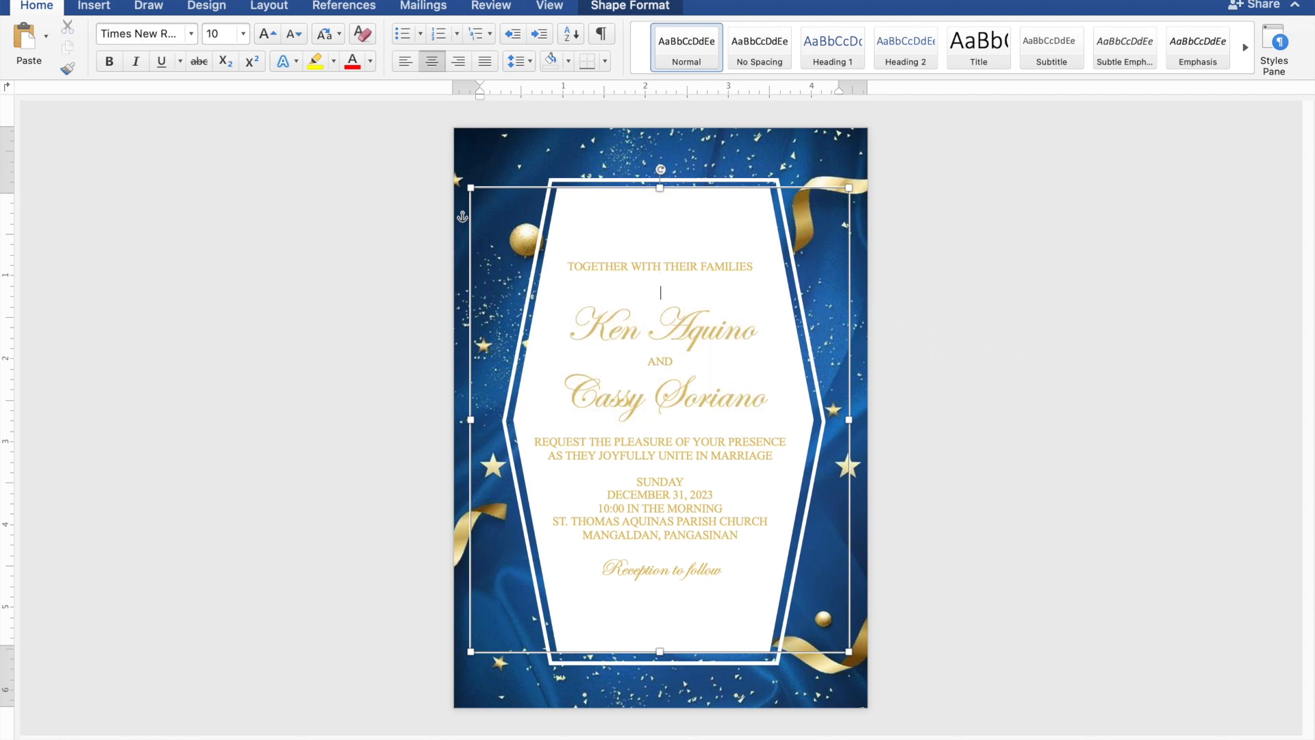
{"action": "key", "text": "Return"}
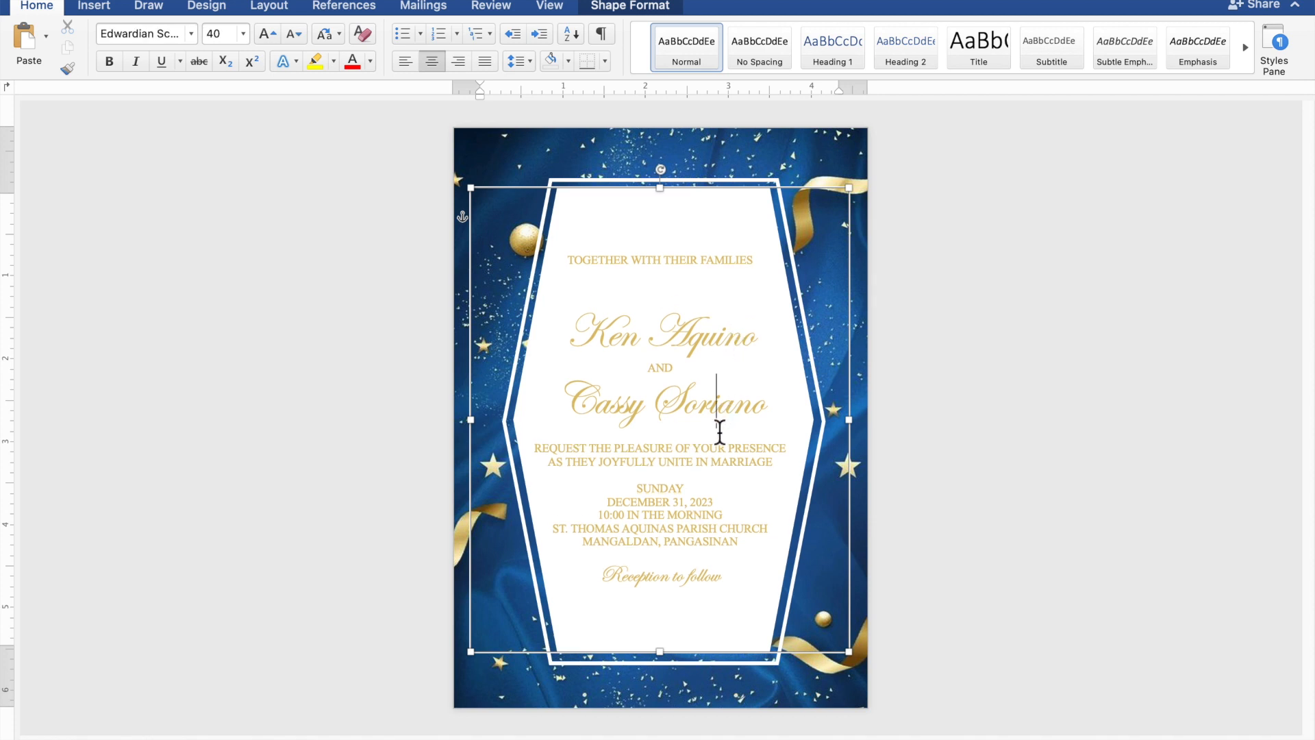
{"action": "left_click", "coordinate": [720, 437]}
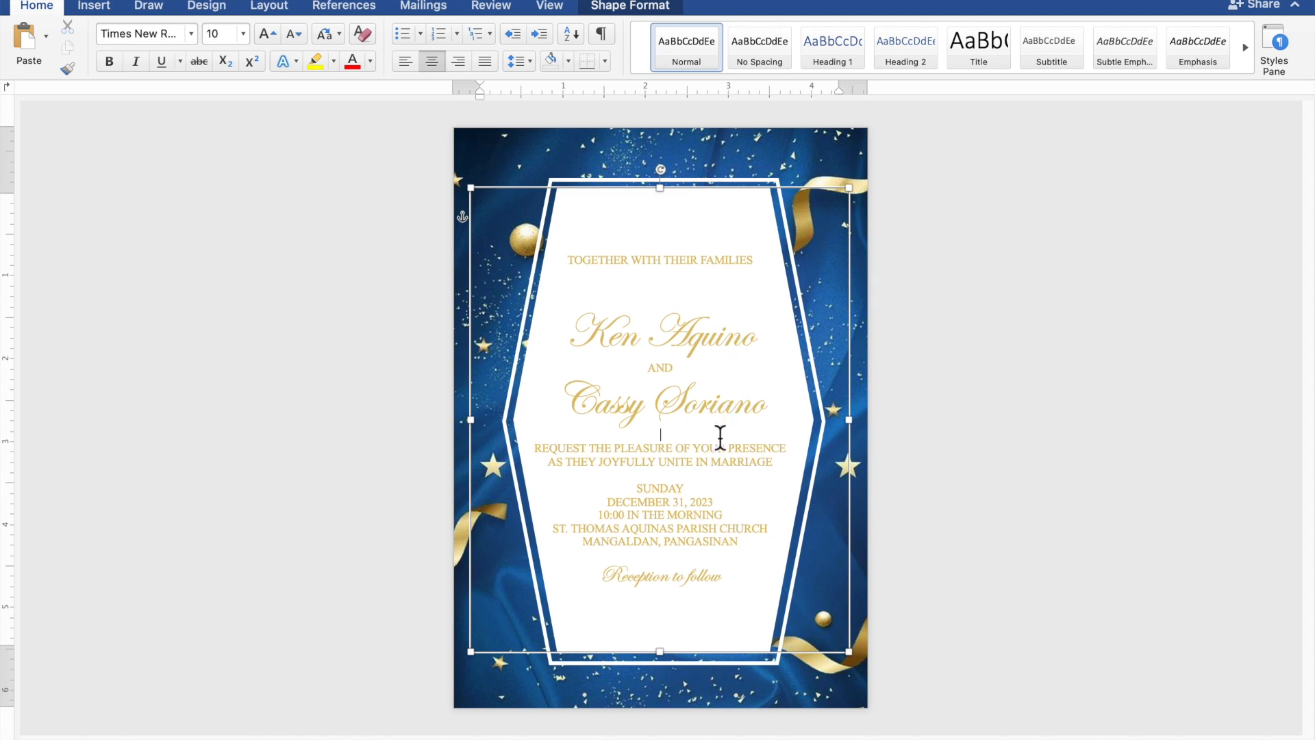
{"action": "key", "text": "Return"}
{"action": "key", "text": "Return"}
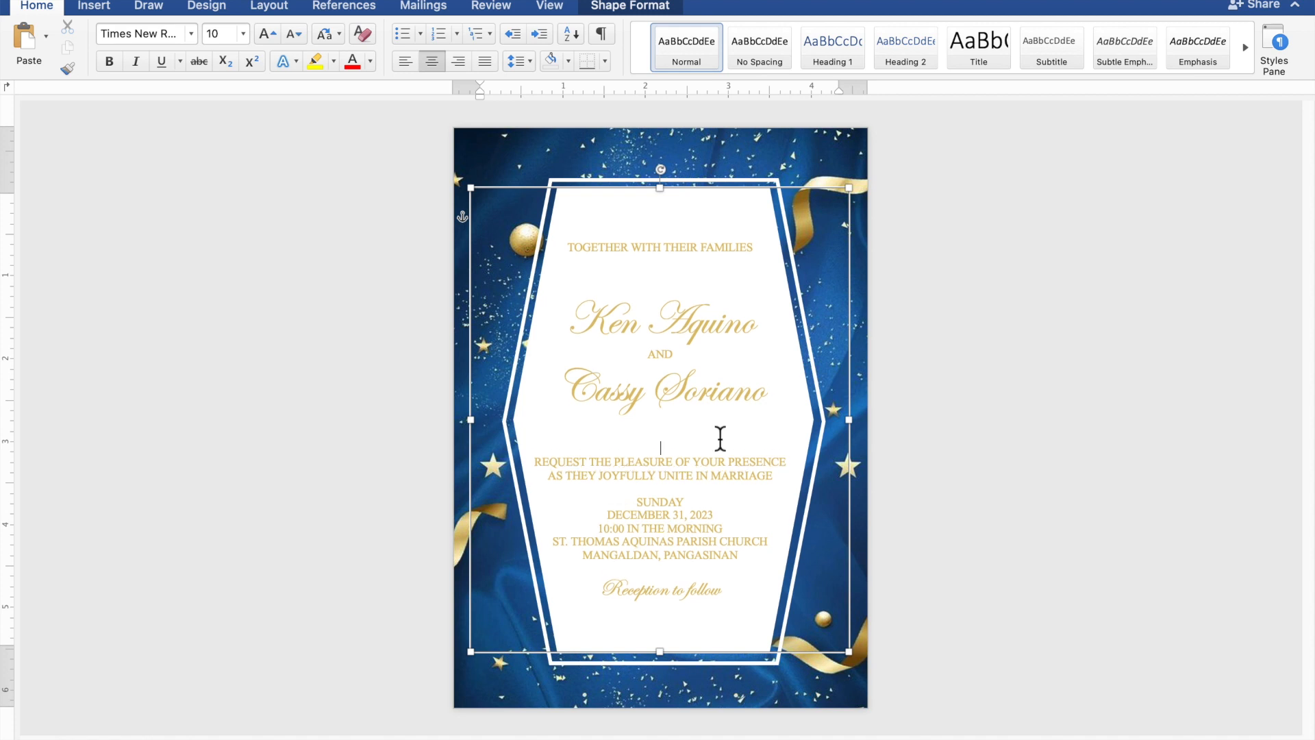
{"action": "key", "text": "Return"}
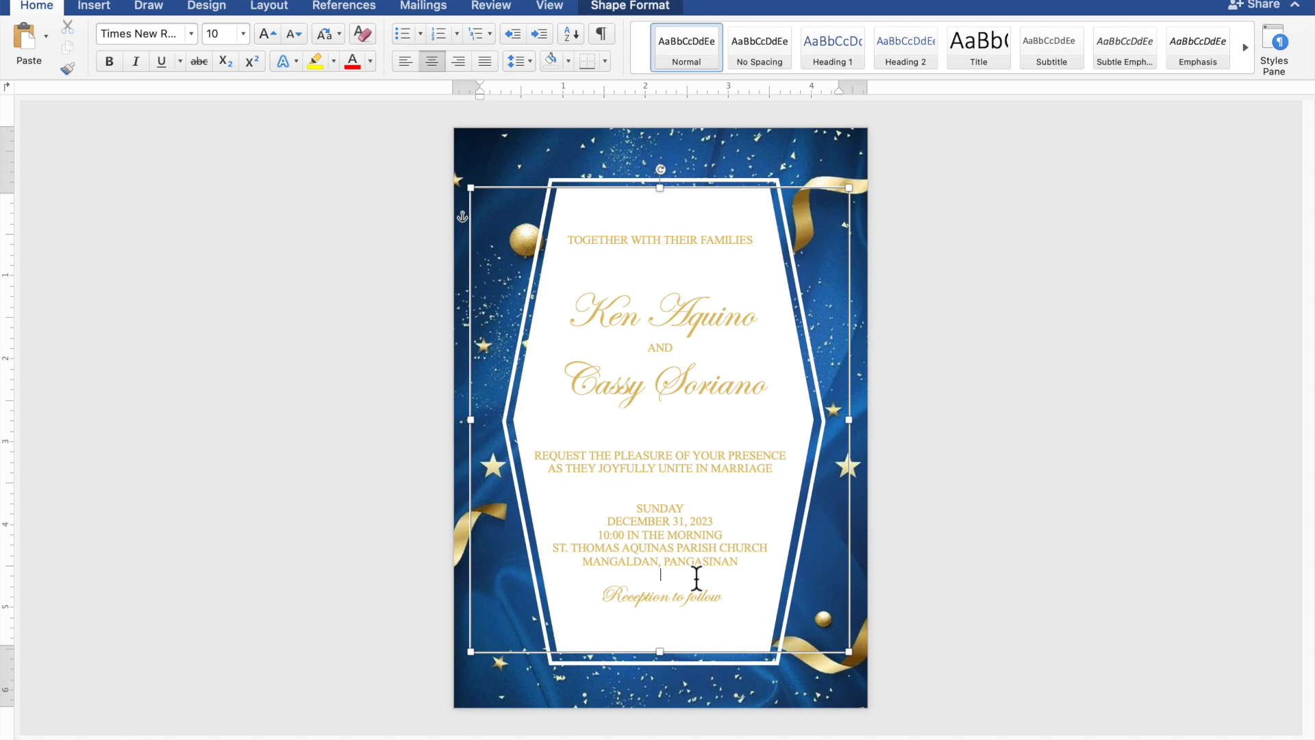
{"action": "key", "text": "Return"}
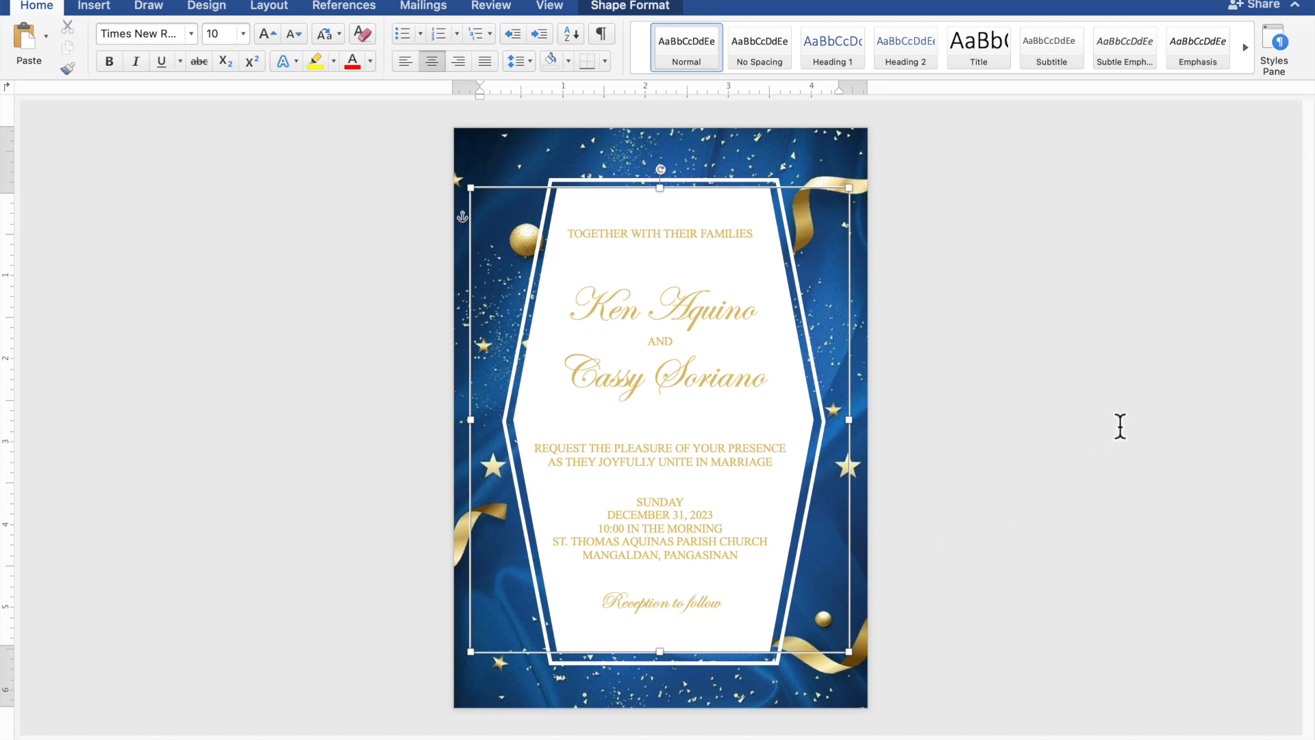
{"action": "left_click", "coordinate": [1120, 426]}
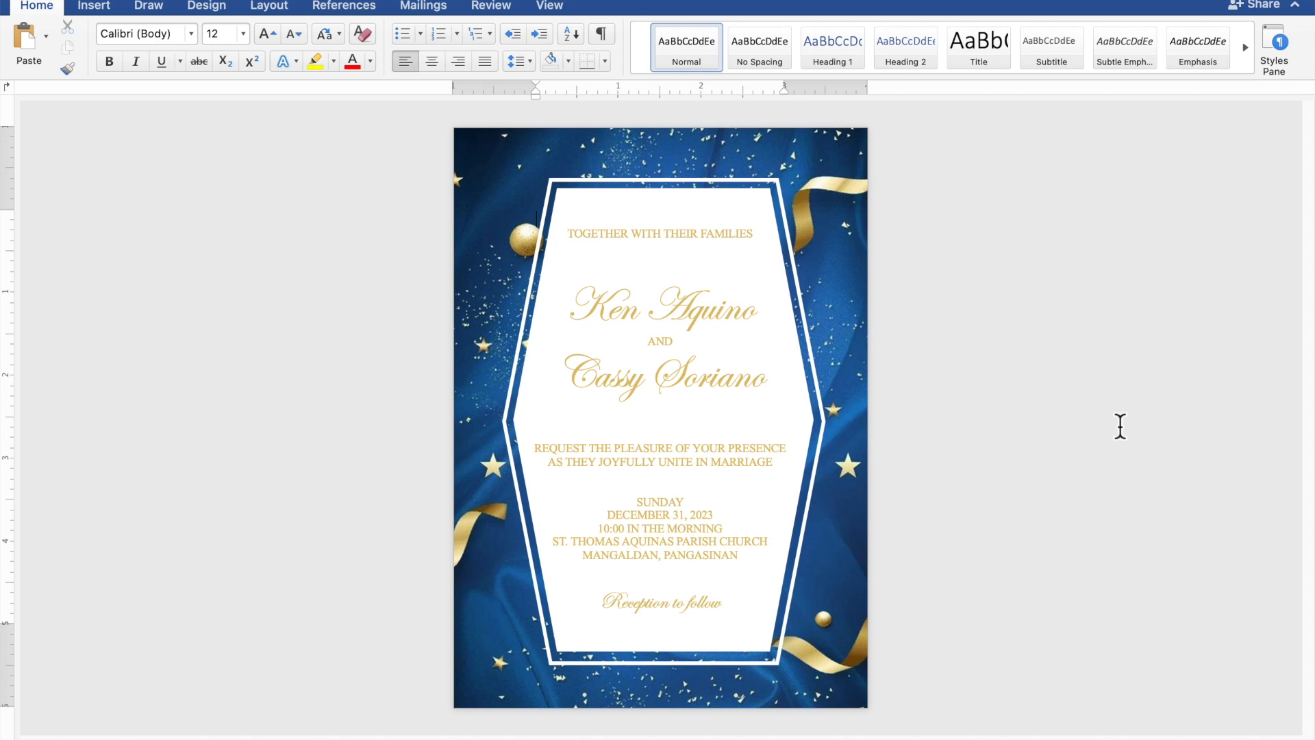